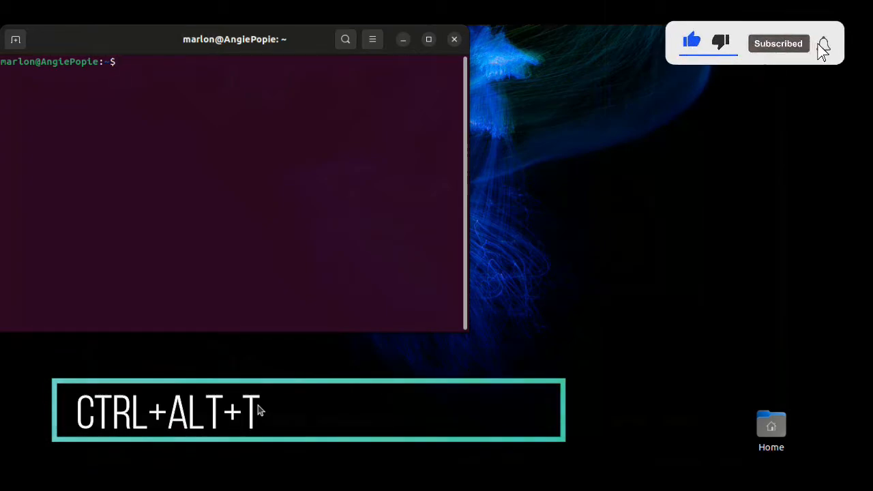
# Refresh package lists with sudo apt update, authorising with the account password.
pyautogui.write('s')
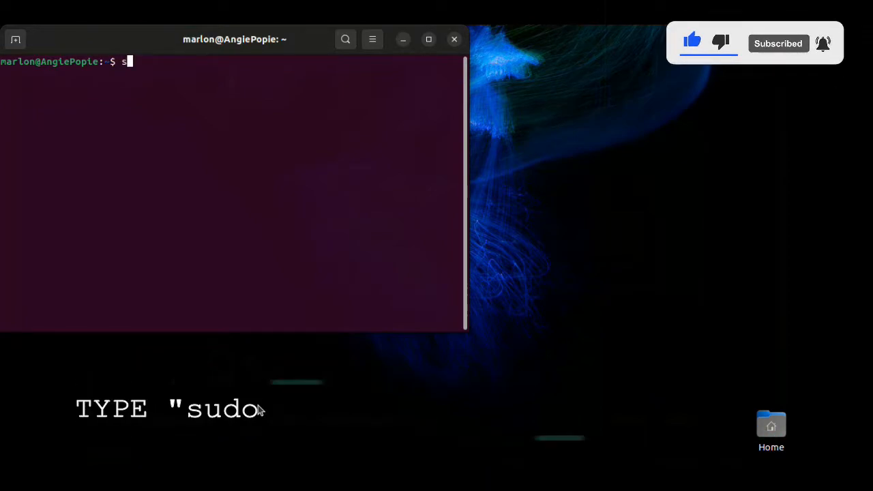
pyautogui.write('udo apt update')
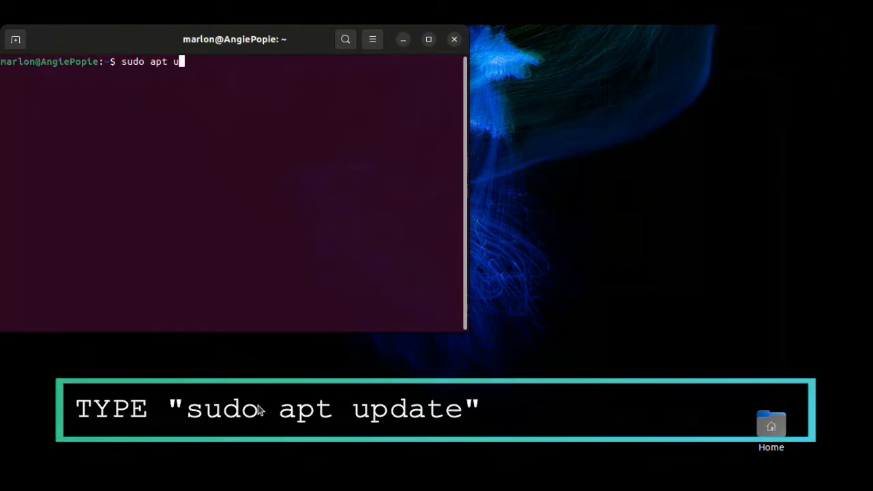
pyautogui.press('Return')
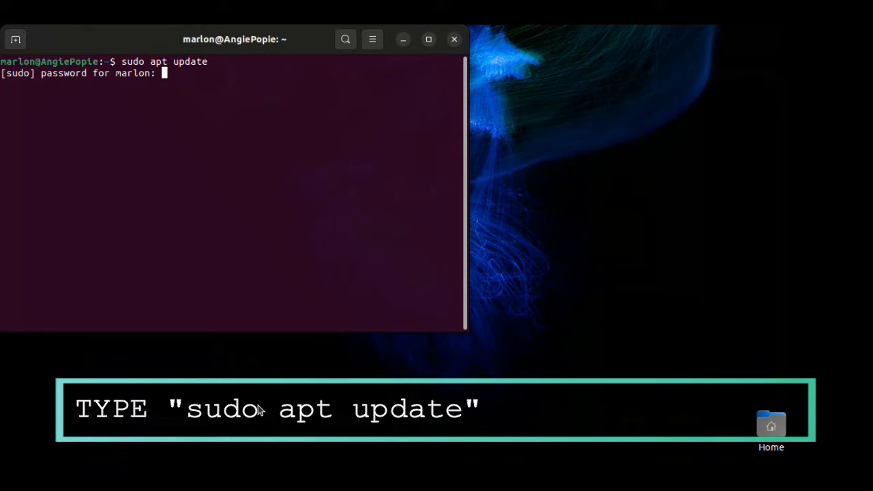
pyautogui.press('Return')
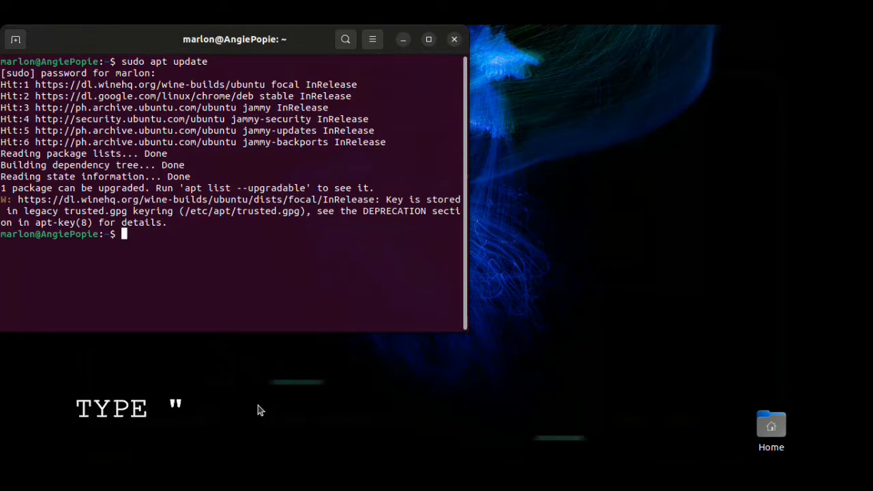
# List upgradable packages with apt list --upgradable, then run sudo apt upgrade.
pyautogui.write('sudo apt ')
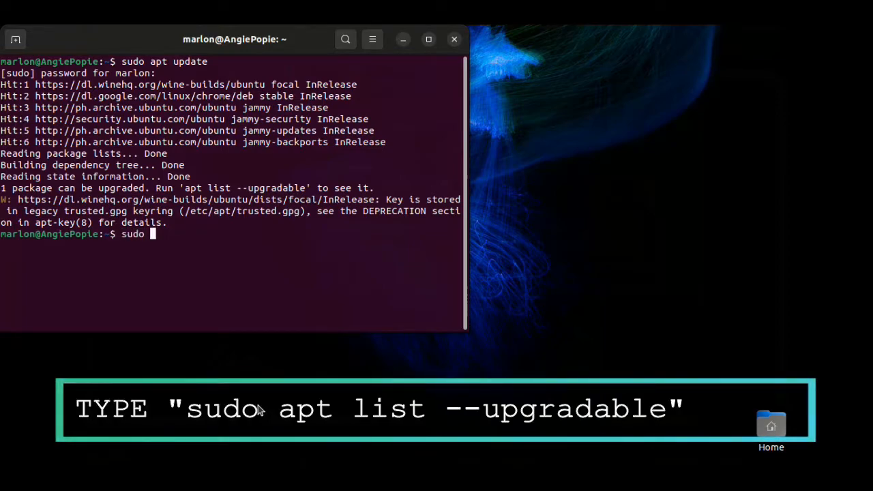
pyautogui.write('list')
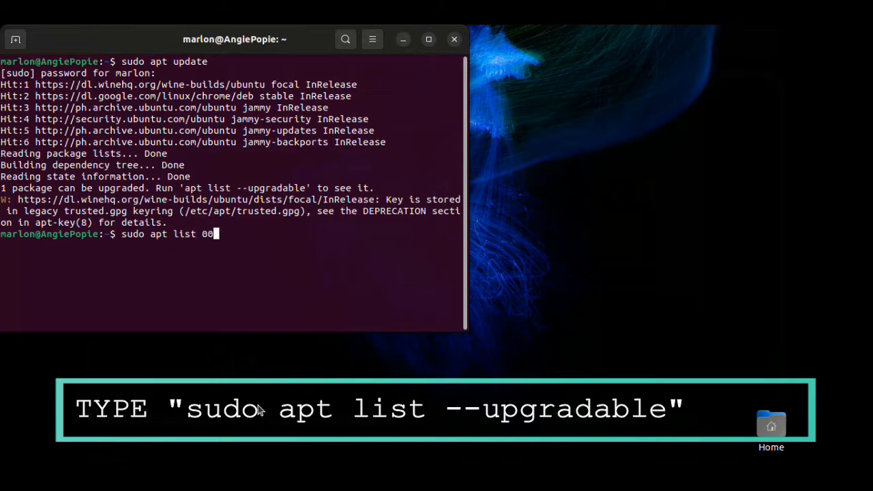
pyautogui.write(' --upgradable')
pyautogui.press('Return')
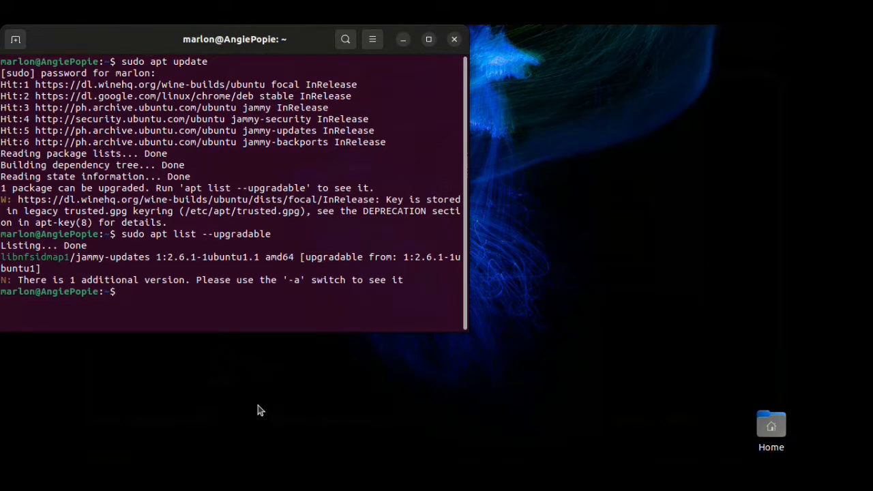
pyautogui.write('sudo apt')
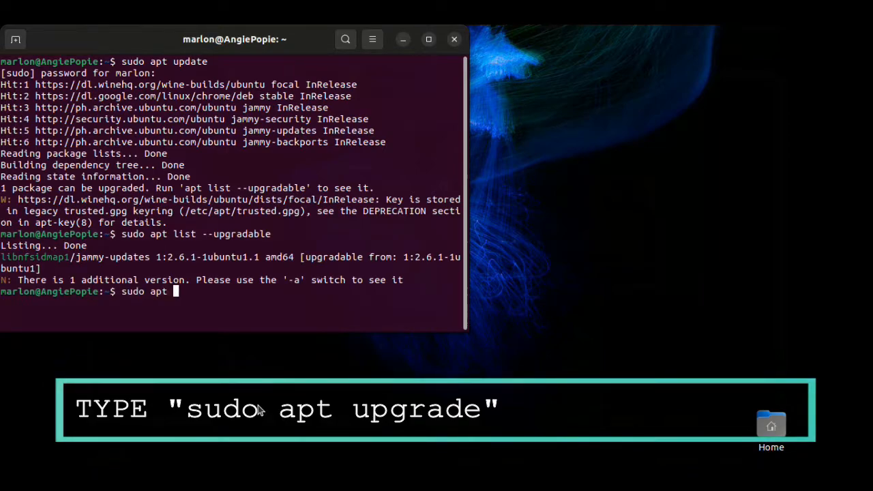
pyautogui.write(' upgrade')
pyautogui.press('Return')
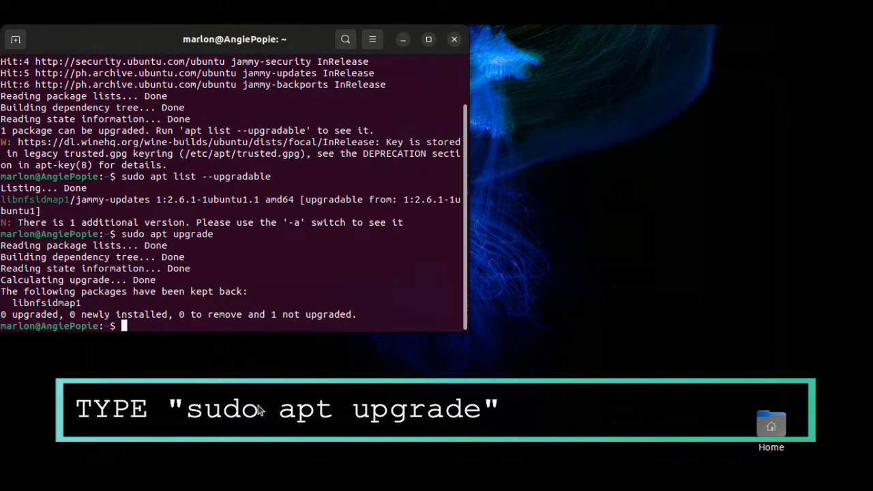
# Search for MySQL server packages with apt-cache search mysql-server.
pyautogui.write('a')
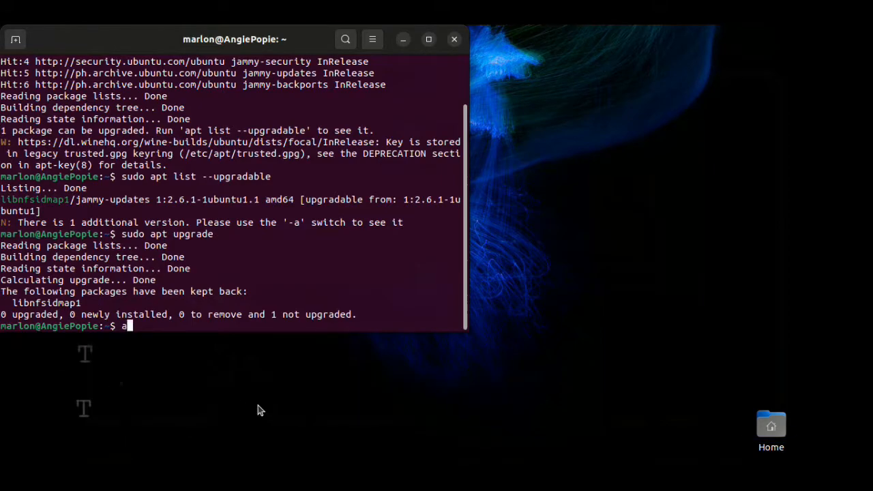
pyautogui.write('pt-')
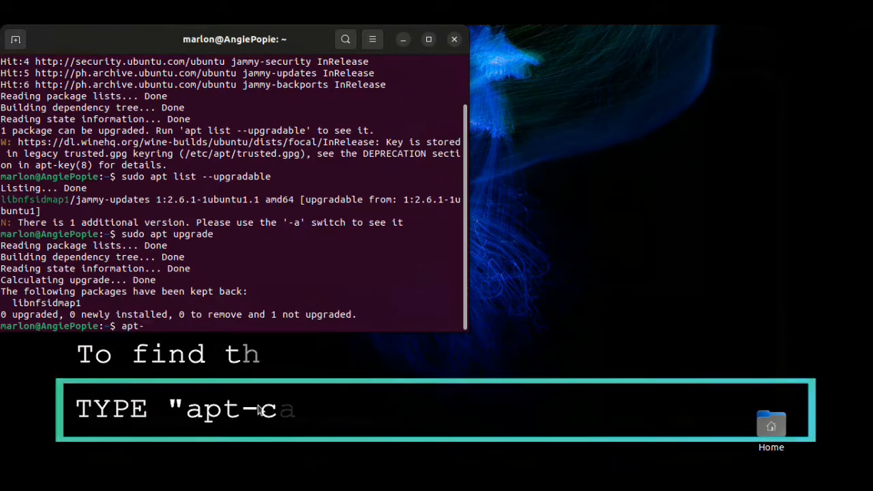
pyautogui.write('ca')
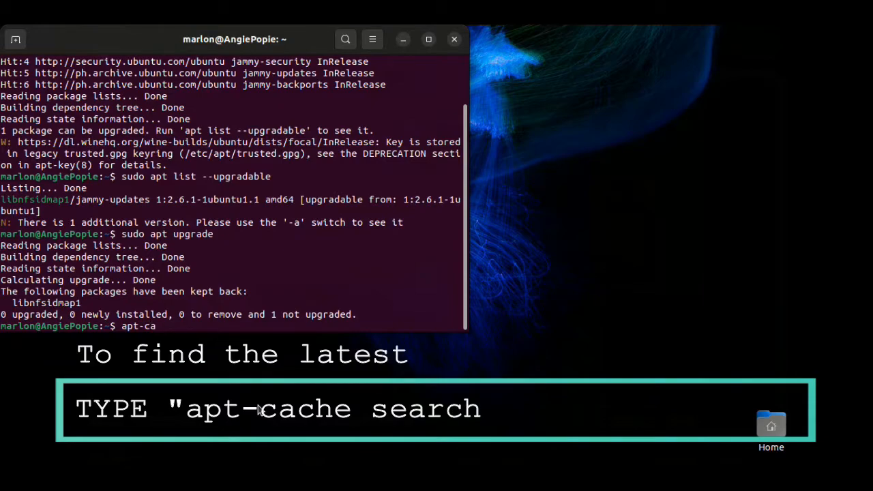
pyautogui.write('che ')
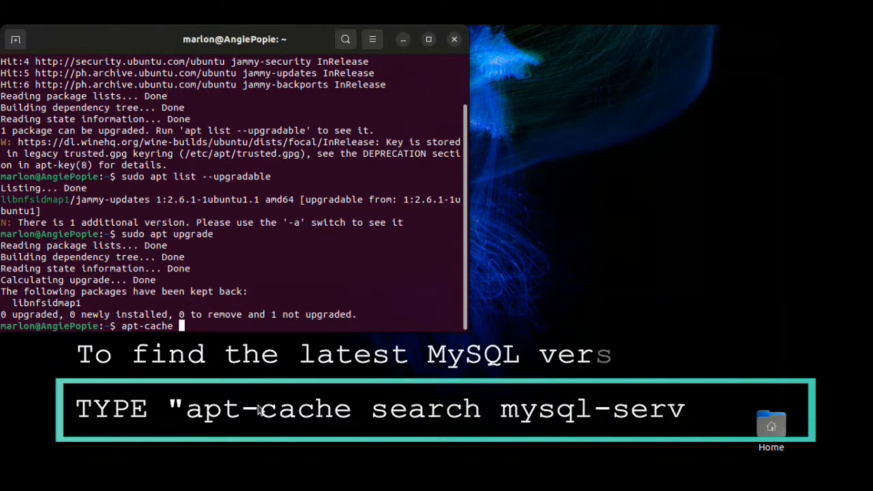
pyautogui.write('searc')
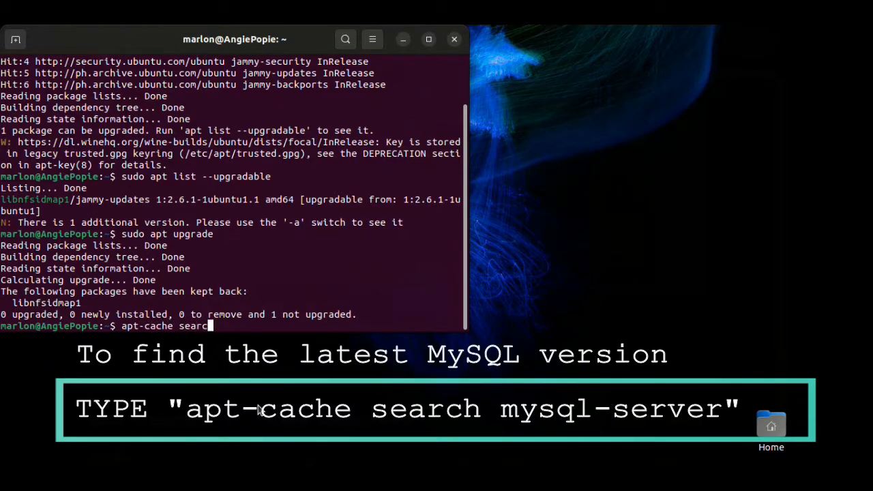
pyautogui.write('h mys')
pyautogui.write('ql')
pyautogui.write('-serve')
pyautogui.write('r')
pyautogui.press('Return')
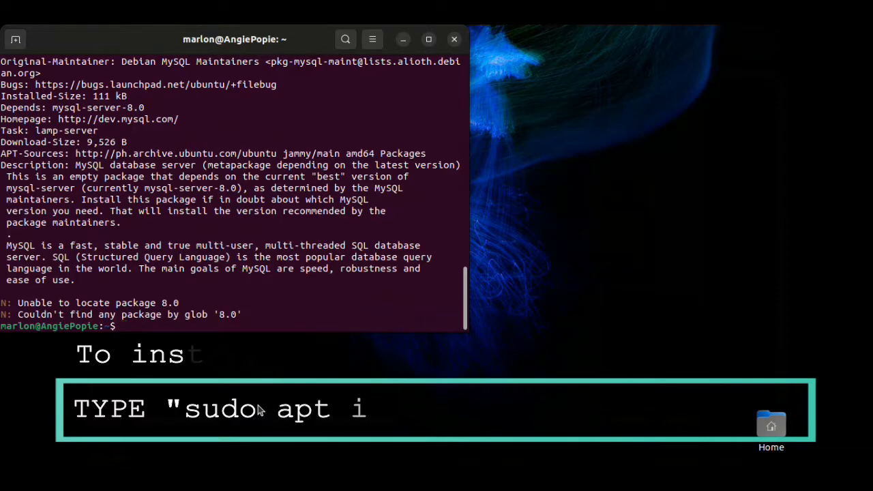
# Install mysql-server-8.0 with sudo apt install, answering y to add the 18 new packages.
pyautogui.write('a')
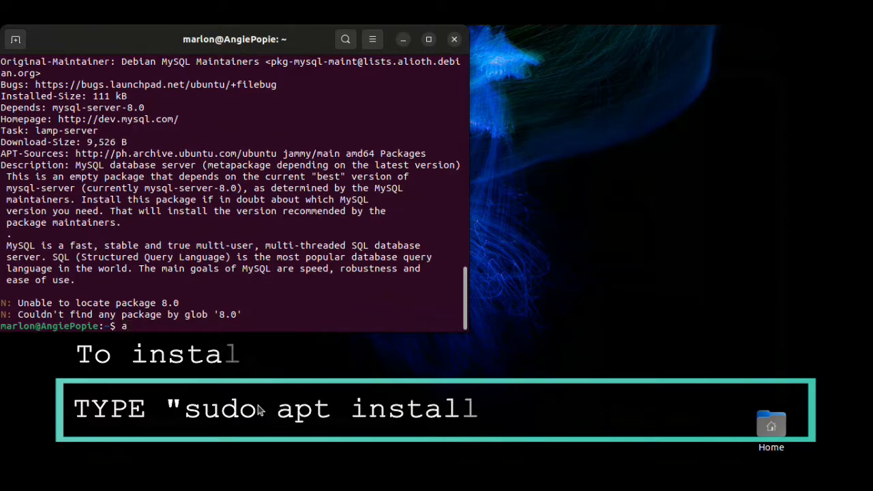
pyautogui.press('Delete')
pyautogui.press('Delete')
pyautogui.press('Delete')
pyautogui.press('Delete')
pyautogui.press('Delete')
pyautogui.press('Delete')
pyautogui.press('Delete')
pyautogui.press('Delete')
pyautogui.press('Delete')
pyautogui.press('Delete')
pyautogui.press('Delete')
pyautogui.press('Delete')
pyautogui.press('Delete')
pyautogui.press('Delete')
pyautogui.press('Delete')
pyautogui.press('Delete')
pyautogui.press('Delete')
pyautogui.press('Delete')
pyautogui.press('Delete')
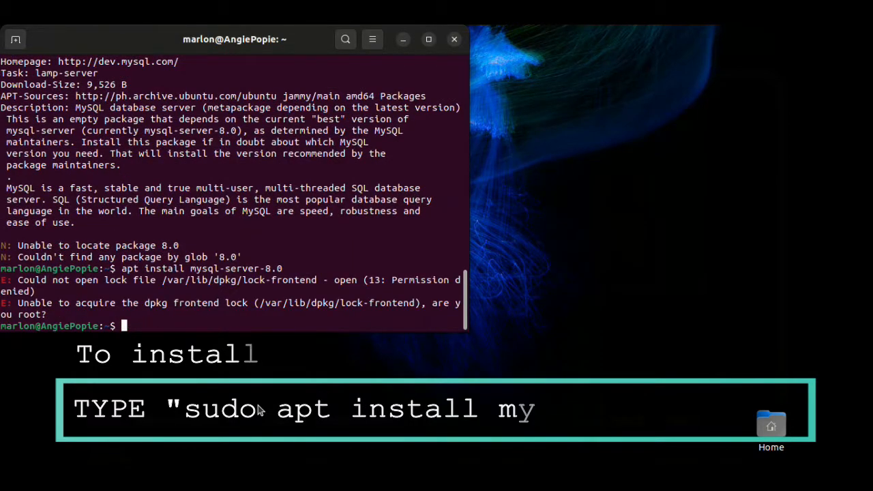
pyautogui.write('sudo ')
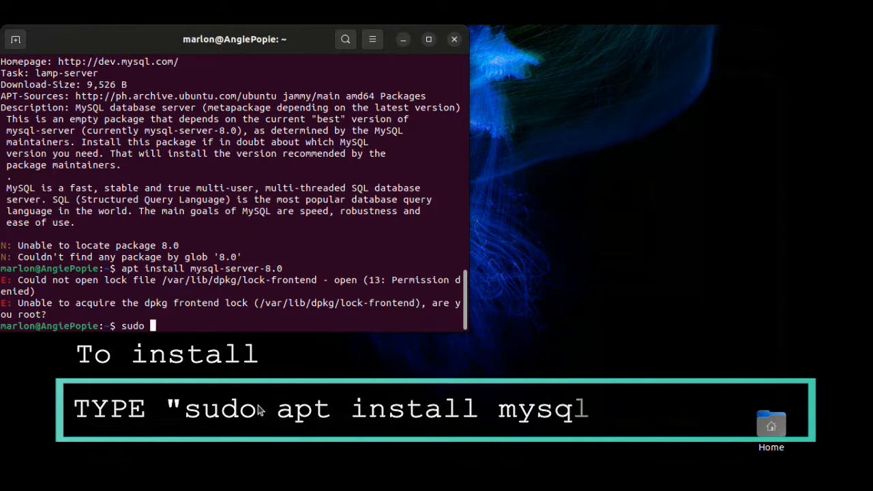
pyautogui.write('apt install')
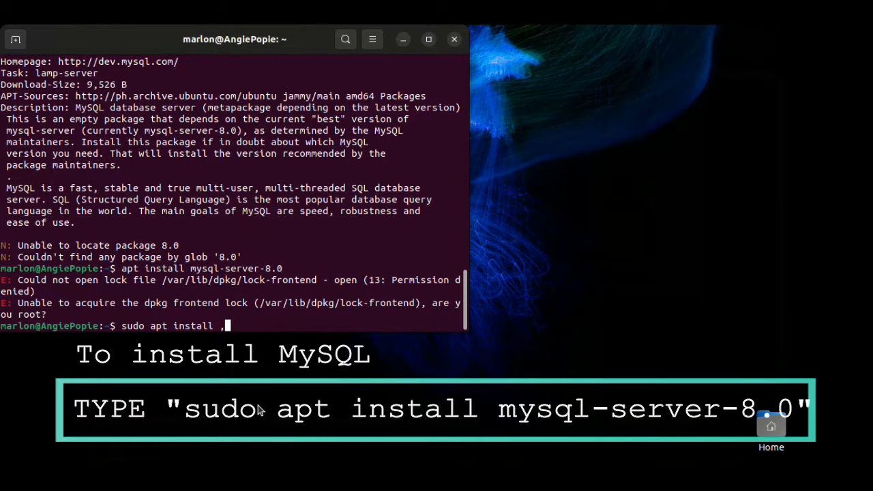
pyautogui.write('mysql-server')
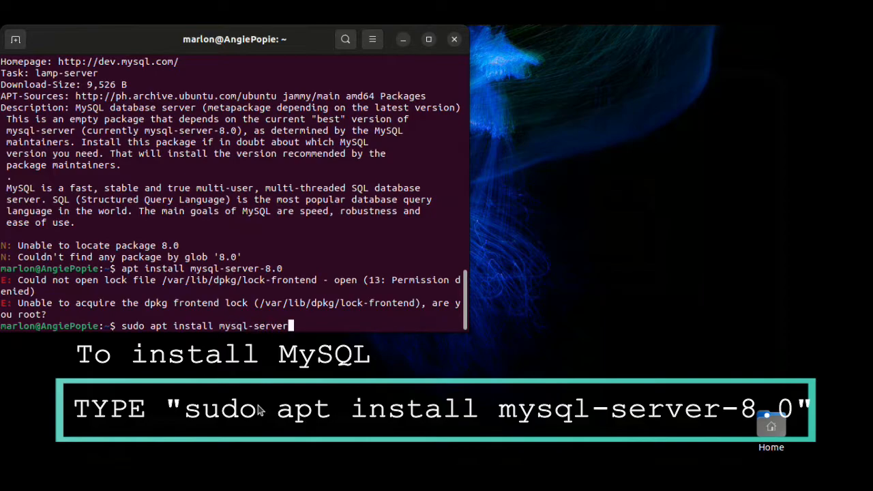
pyautogui.write('-8.0')
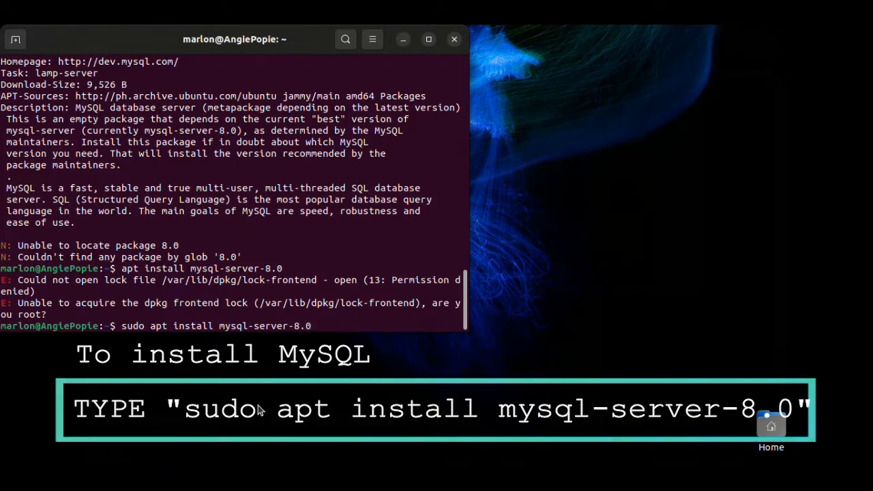
pyautogui.press('Return')
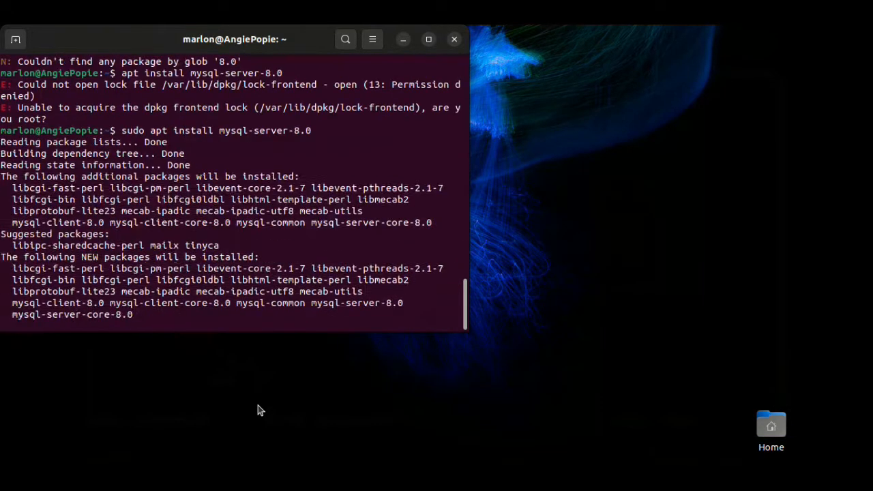
pyautogui.write('y')
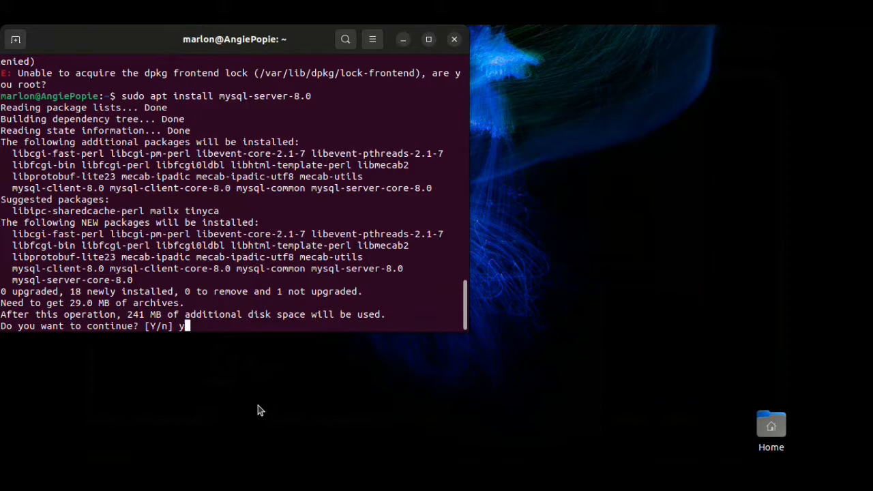
pyautogui.press('Return')
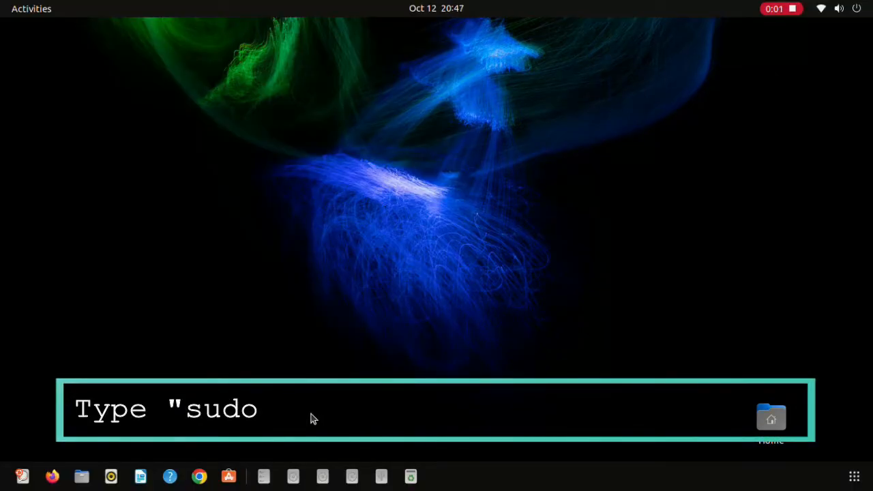
# In a new terminal, start the MySQL client as root with sudo mysql -u root.
pyautogui.hotkey('ctrl', 'alt', 't')
pyautogui.write('sud')
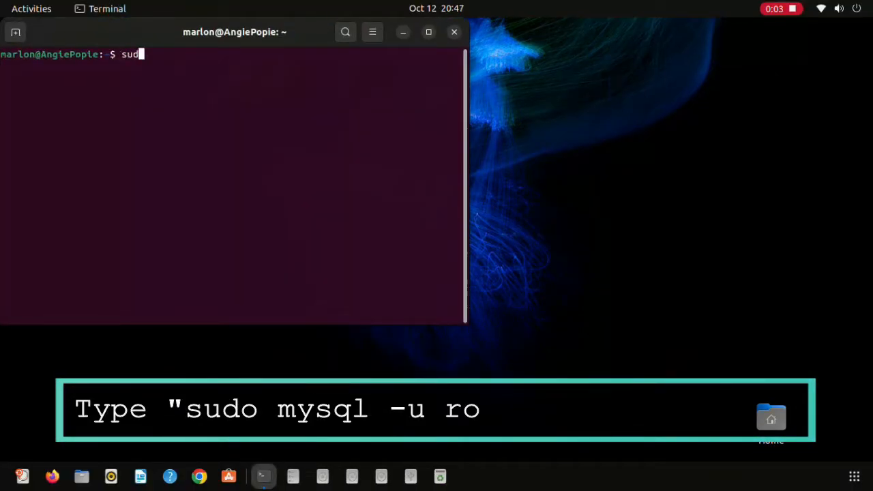
pyautogui.write('o mysql ')
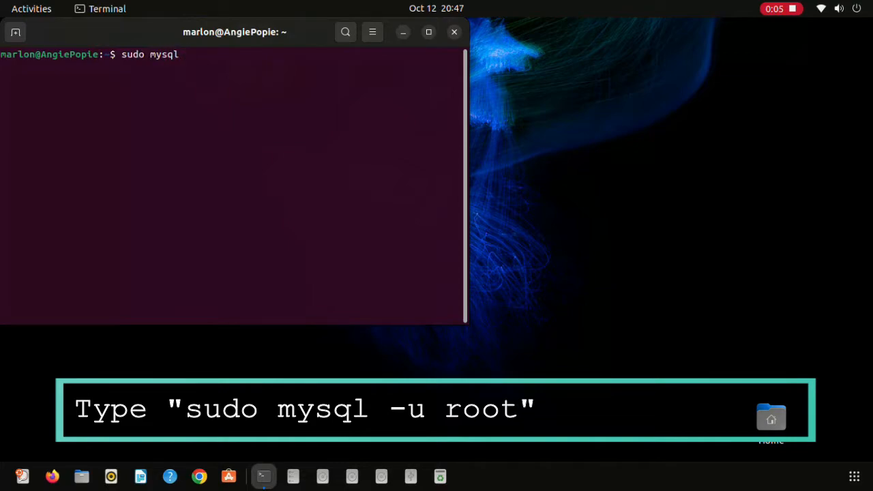
pyautogui.write('-u root')
pyautogui.press('Return')
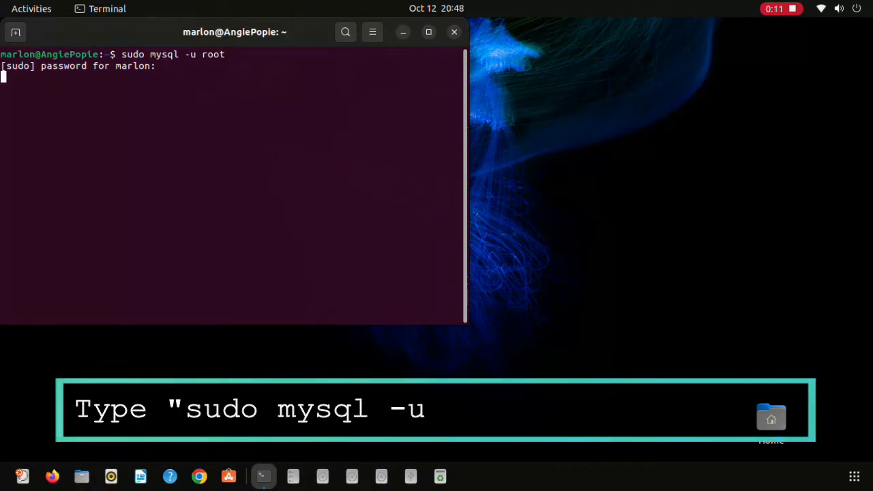
pyautogui.press('Return')
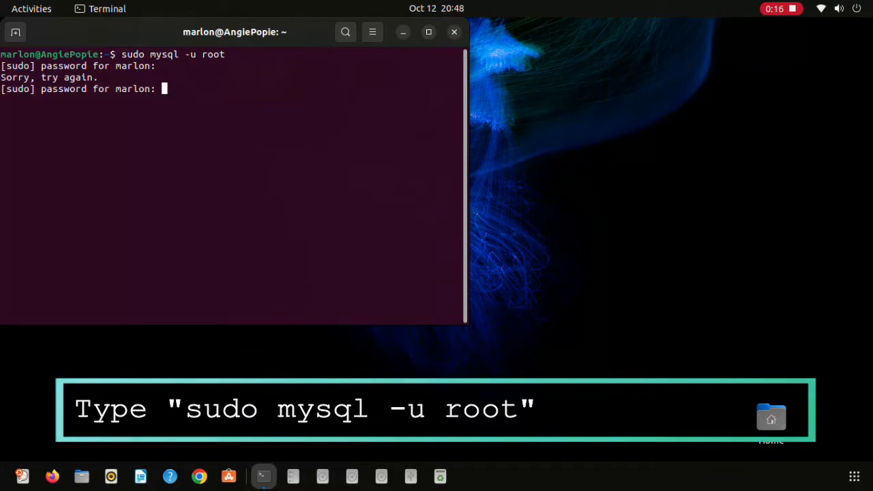
pyautogui.press('Return')
# Enter ALTER USER 'root'@'localhost' IDENTIFIED WITH mysql_native_password BY a new password.
pyautogui.write('ALTER ')
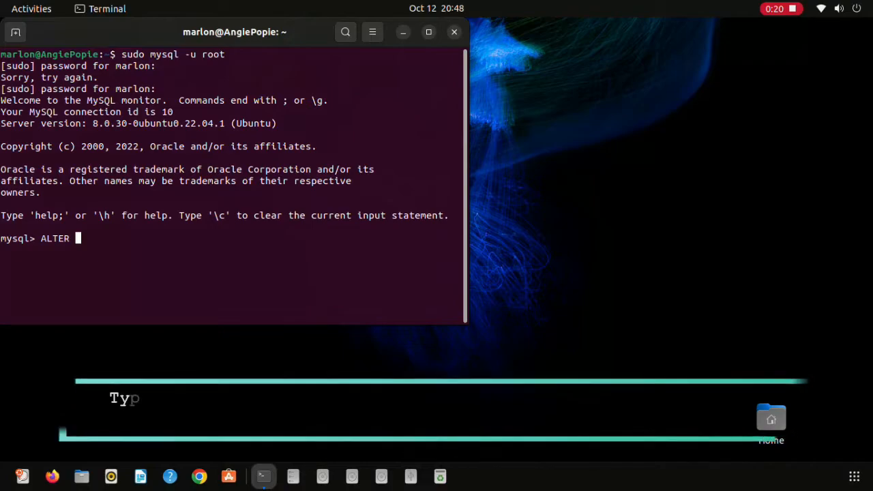
pyautogui.write('USER ')
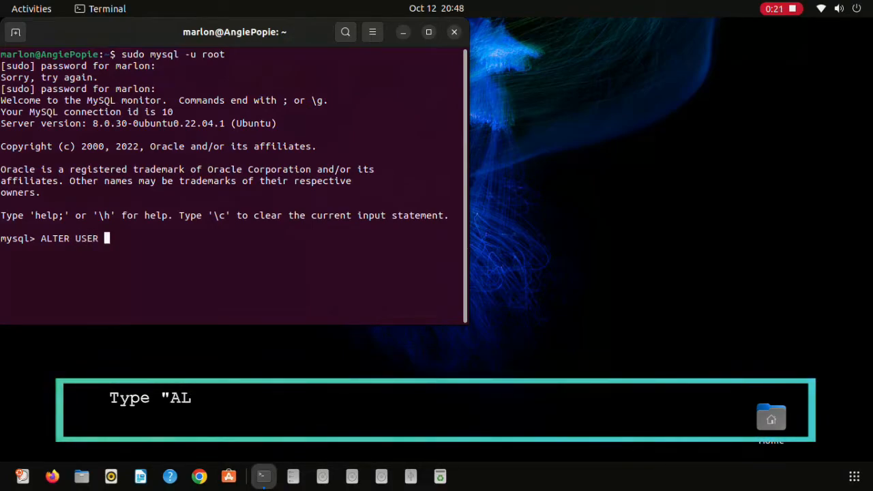
pyautogui.write("'root\\")
pyautogui.press('Left')
pyautogui.press('BackSpace')
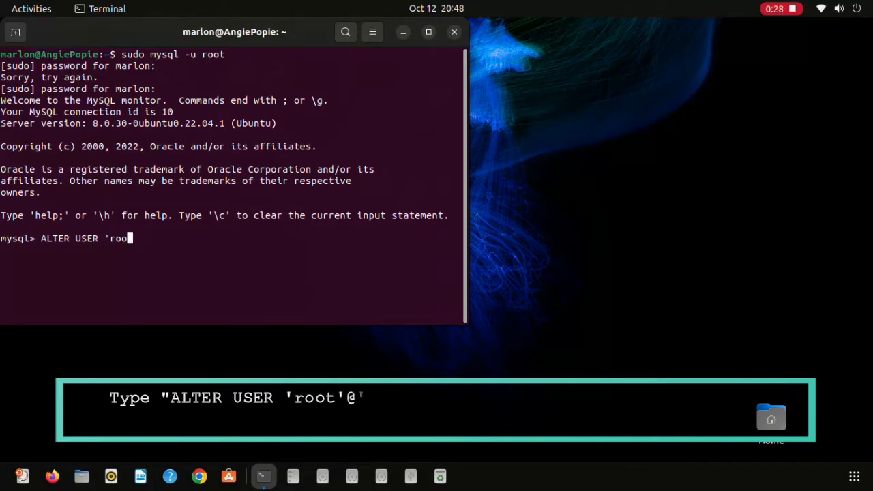
pyautogui.write("'@")
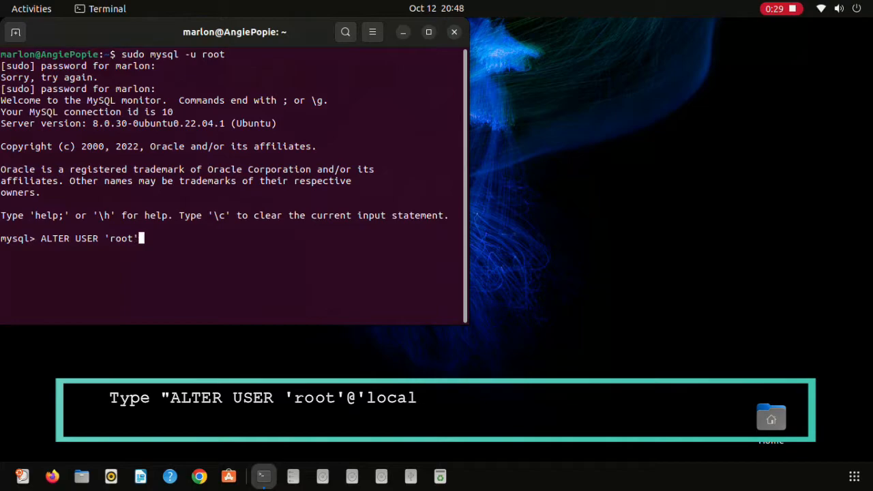
pyautogui.write(';loc')
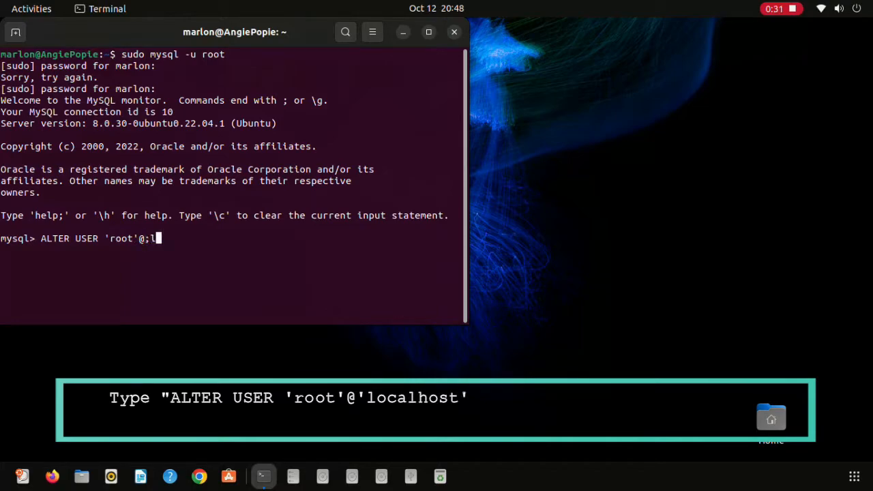
pyautogui.press('BackSpace')
pyautogui.press('BackSpace')
pyautogui.press('BackSpace')
pyautogui.press('BackSpace')
pyautogui.write("'localhost")
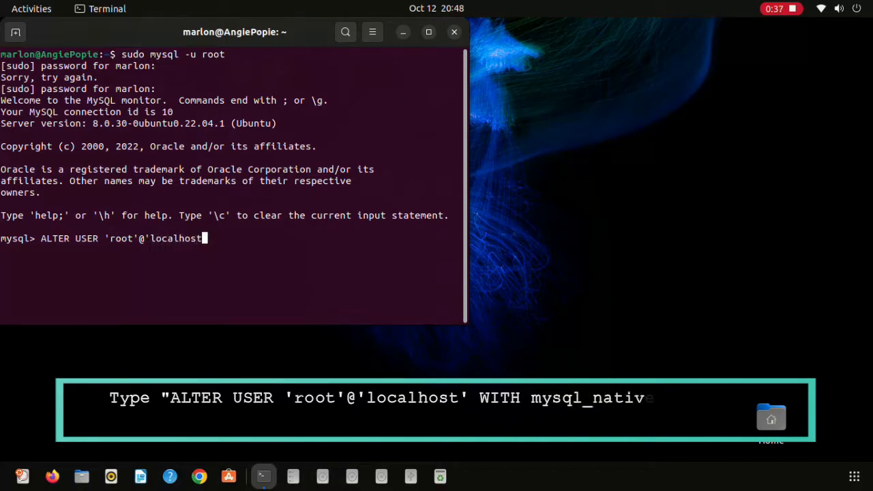
pyautogui.write("' IDENTIFIED WITH")
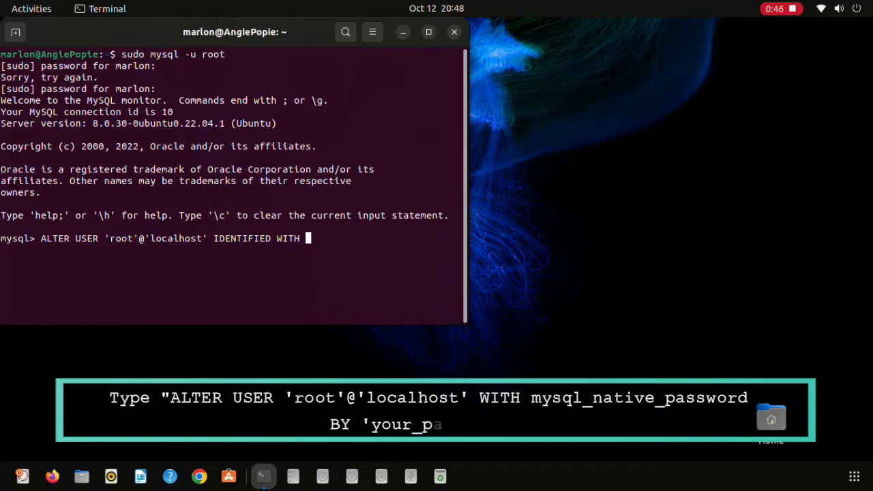
pyautogui.write('my')
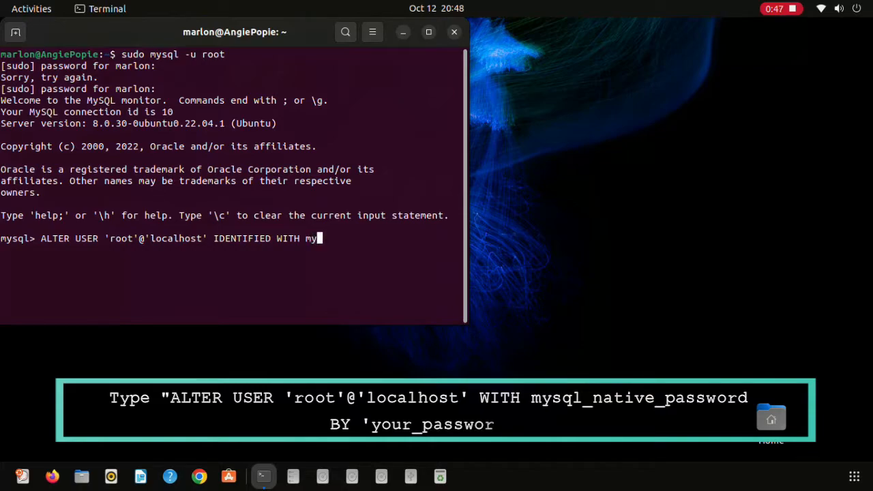
pyautogui.write('sql)nativ')
pyautogui.press('BackSpace')
pyautogui.press('BackSpace')
pyautogui.press('BackSpace')
pyautogui.press('BackSpace')
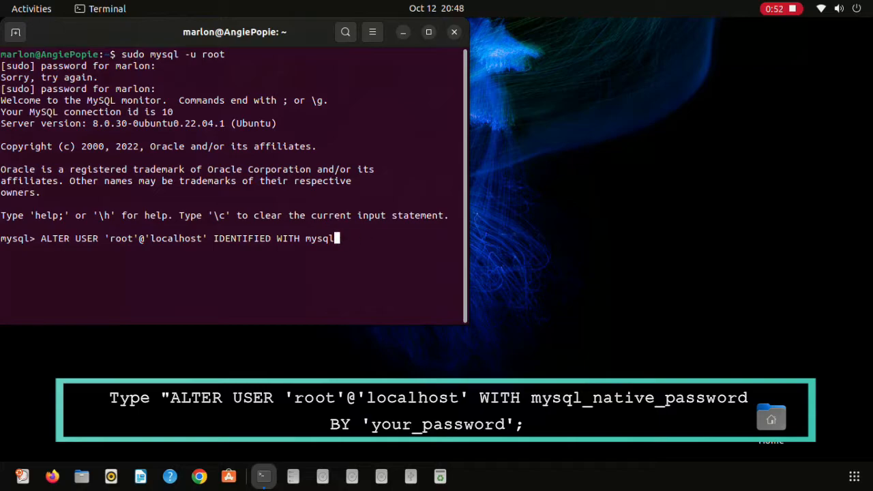
pyautogui.write('_nayt')
pyautogui.write('ve_passwod')
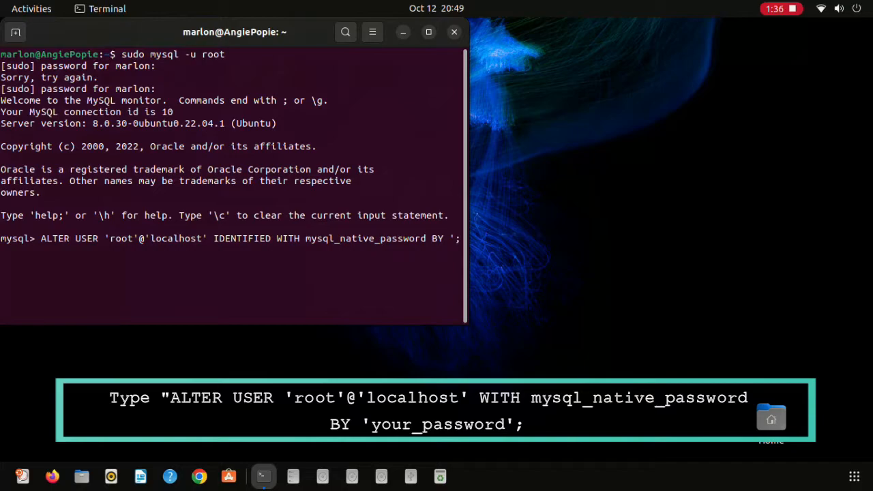
pyautogui.write('2314')
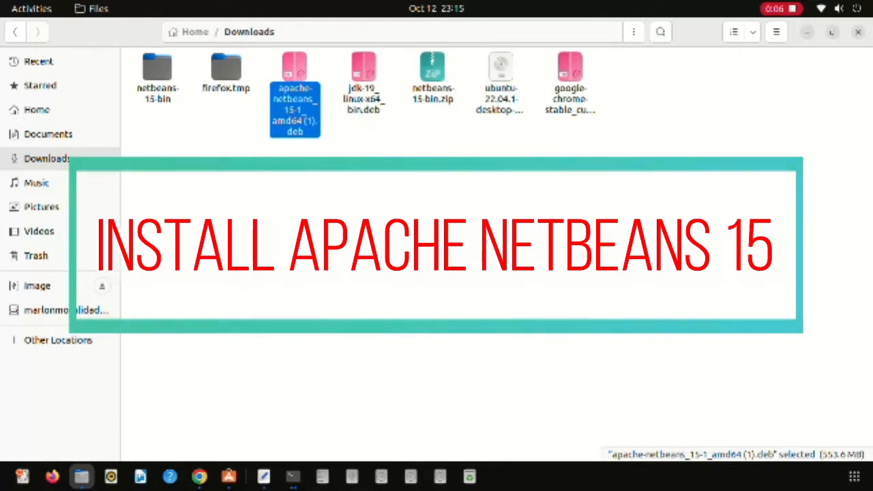
# Open apache-netbeans_15-1_amd64 (1).deb from Downloads with Software Install.
pyautogui.rightClick(305, 104)
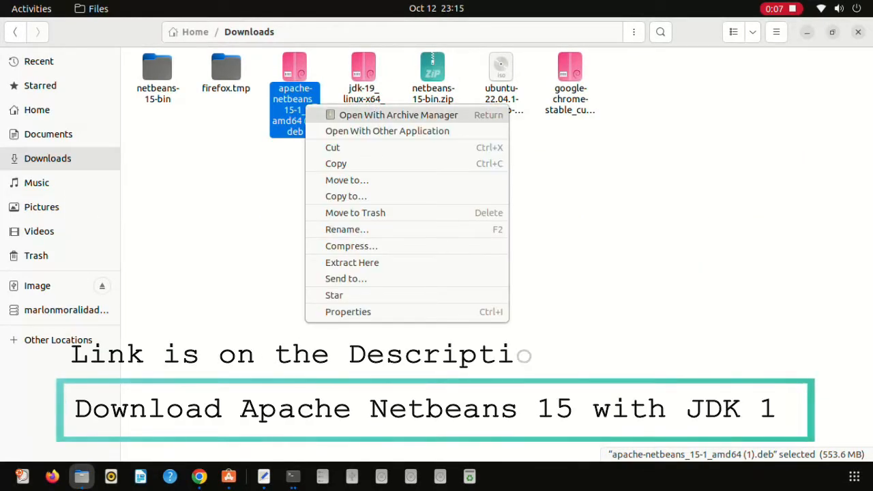
pyautogui.click(387, 131)
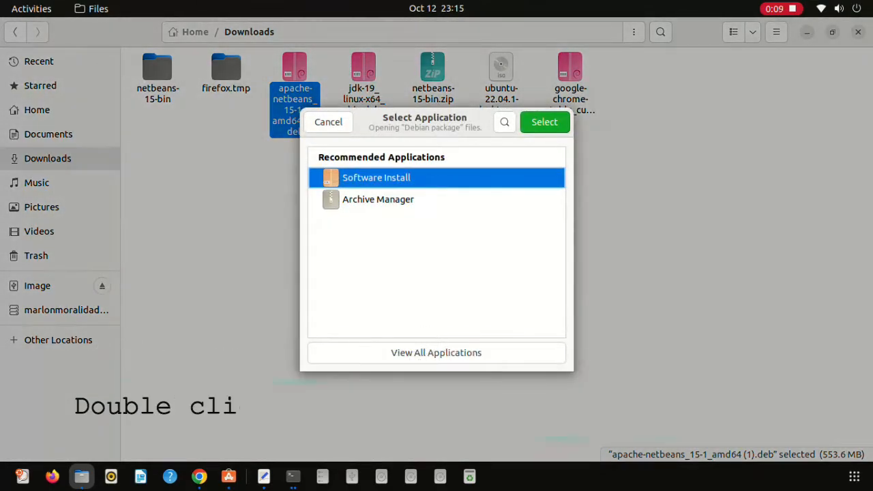
pyautogui.click(544, 122)
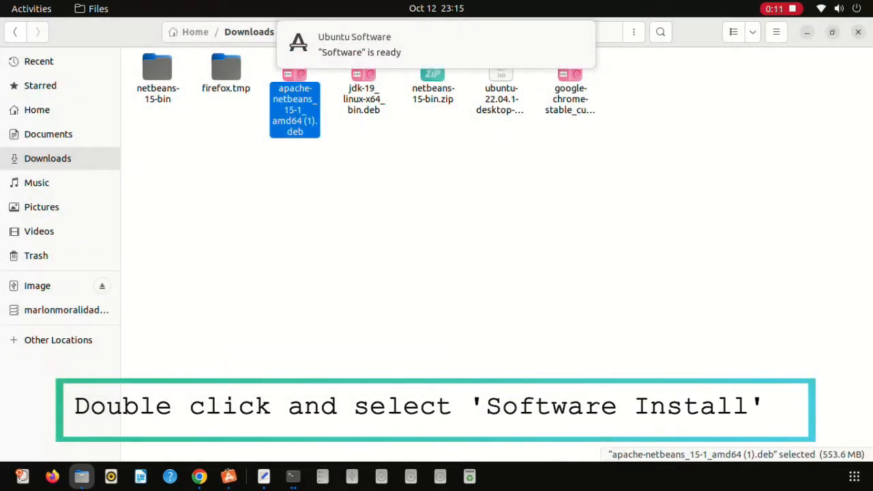
# Install the apache-netbeans 15 package, authorising with the account password.
pyautogui.rightClick(300, 99)
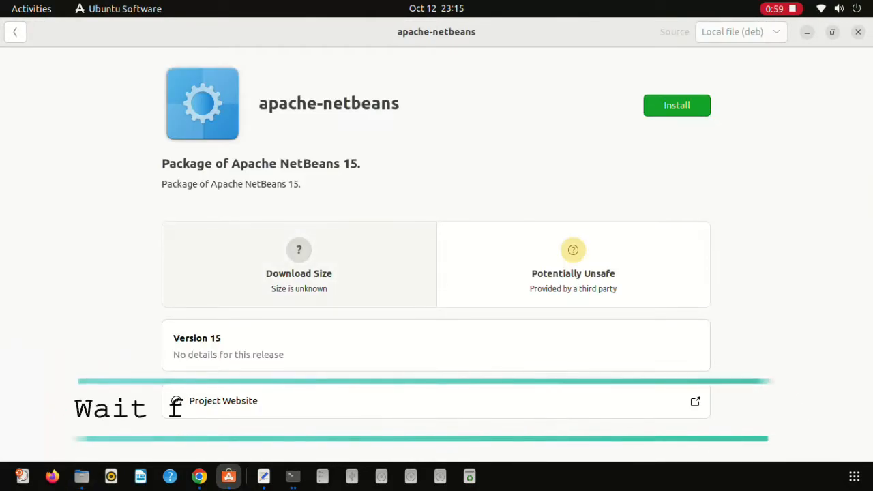
pyautogui.click(676, 106)
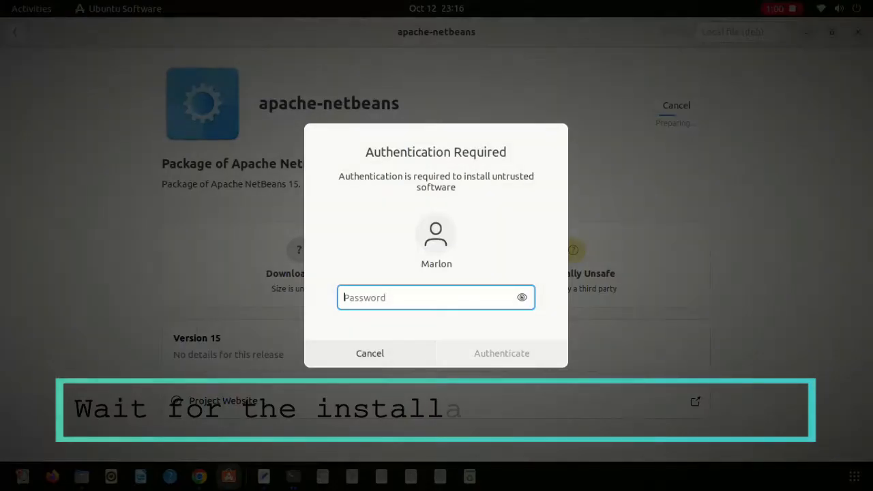
pyautogui.write('**')
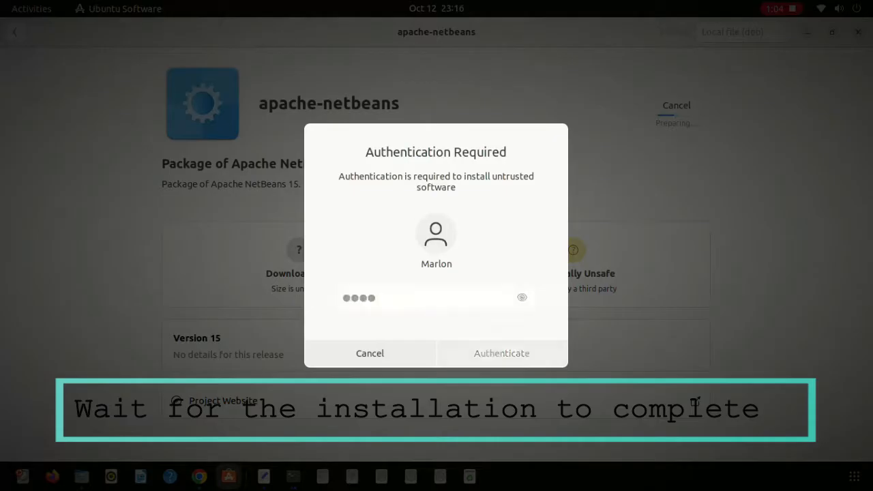
pyautogui.write('**')
pyautogui.press('Return')
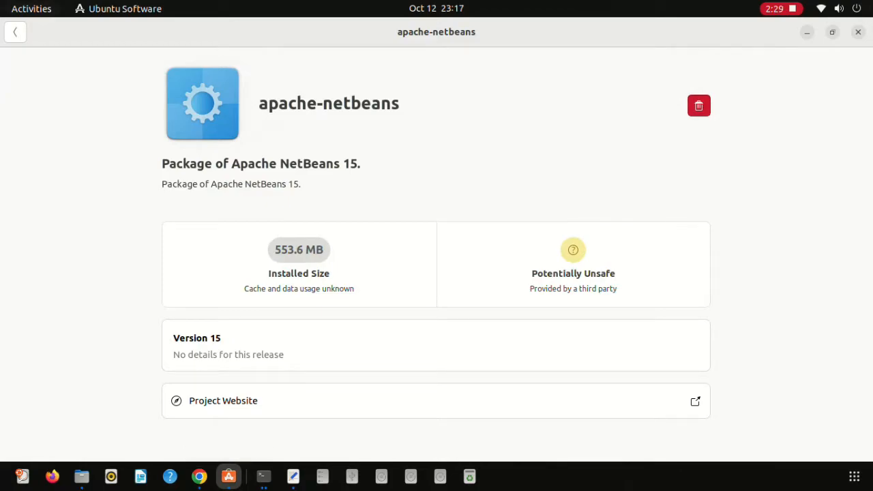
# Launch Apache NetBeans from the applications grid and close the Ubuntu Software and Files windows.
pyautogui.click(853, 476)
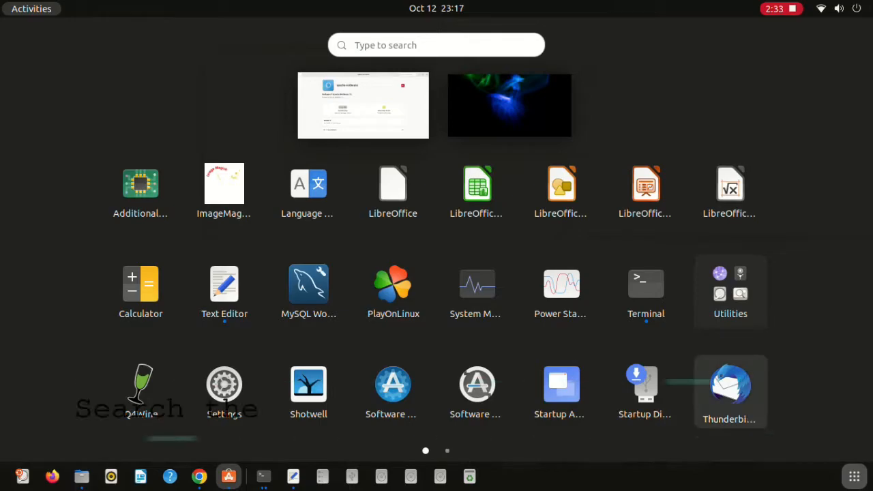
pyautogui.scroll(-1, 731, 396)
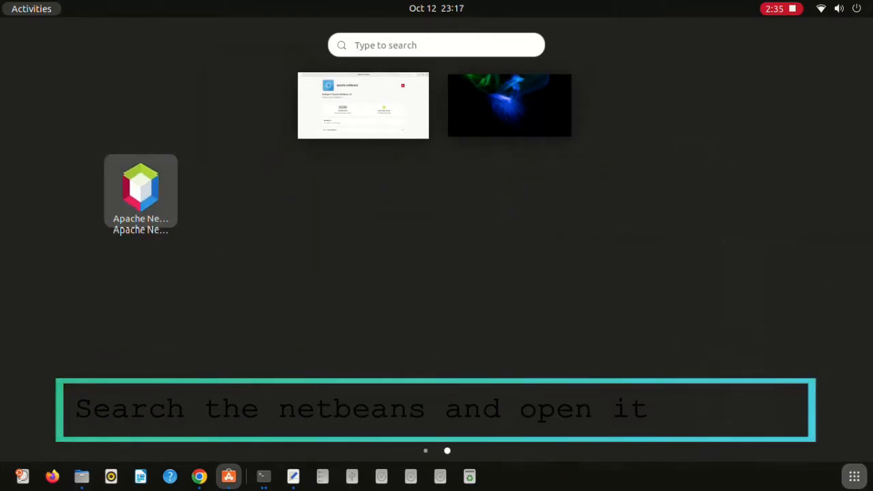
pyautogui.click(144, 184)
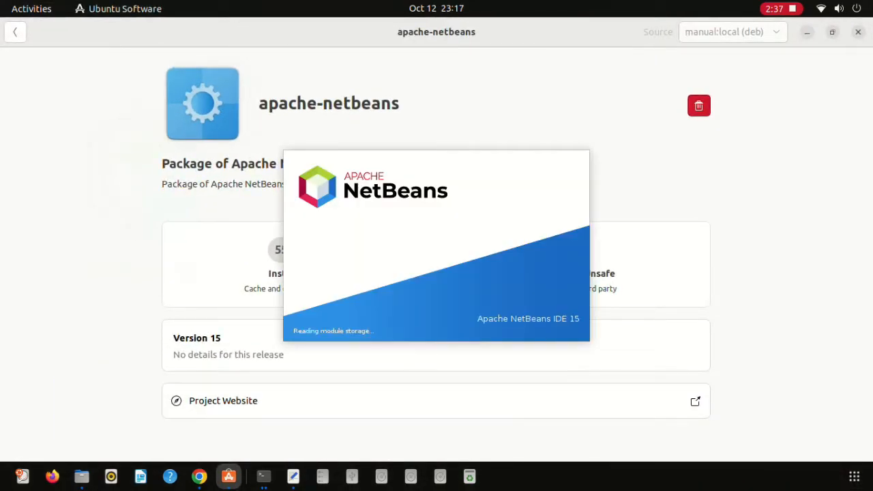
pyautogui.click(858, 32)
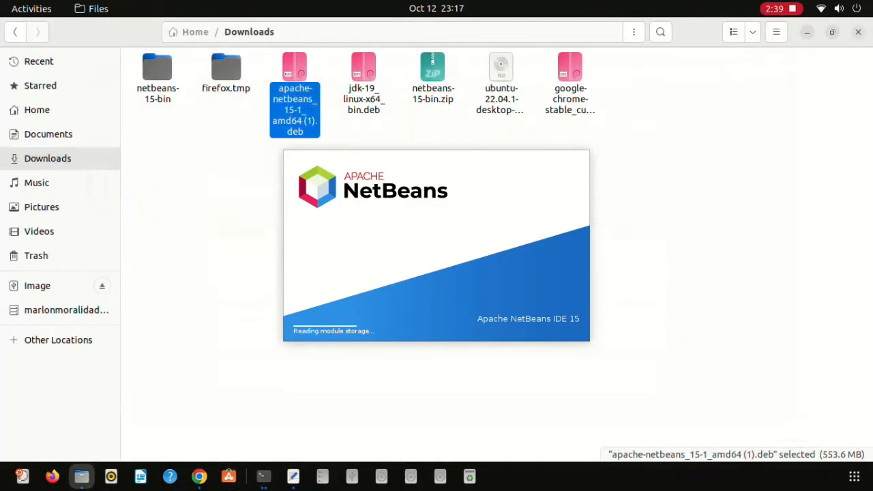
pyautogui.click(858, 32)
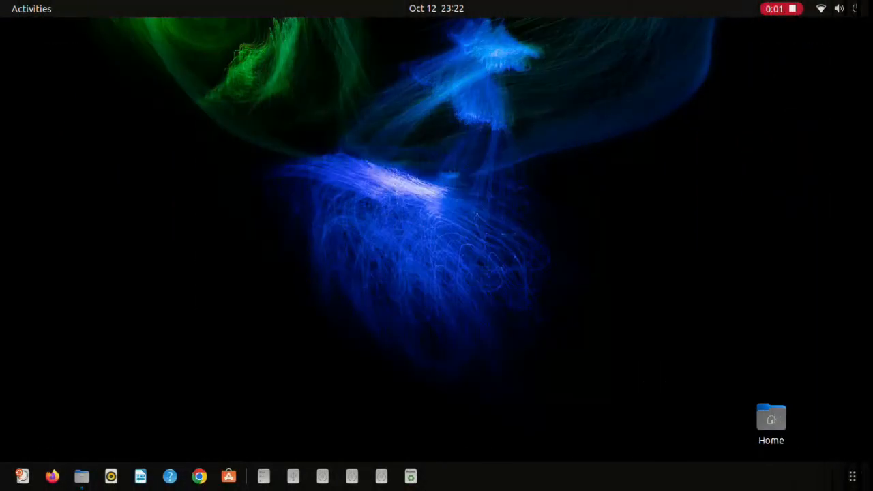
pyautogui.click(853, 476)
pyautogui.scroll(-1, 647, 392)
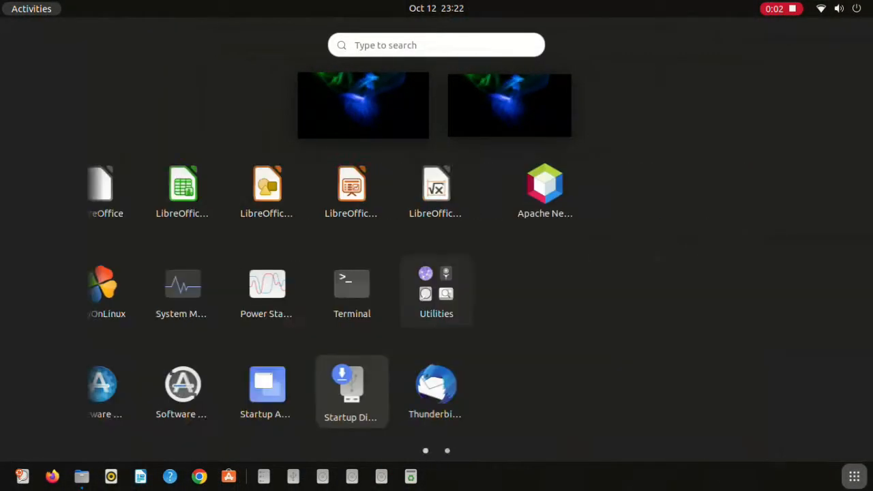
pyautogui.click(140, 190)
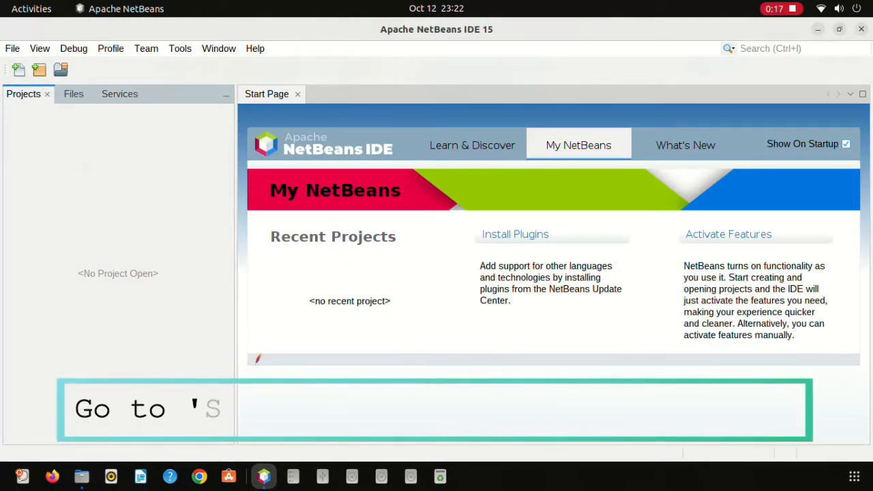
# Connect using the MySQL (Connector/J driver) under Services > Databases > Drivers, following its download link.
pyautogui.click(119, 94)
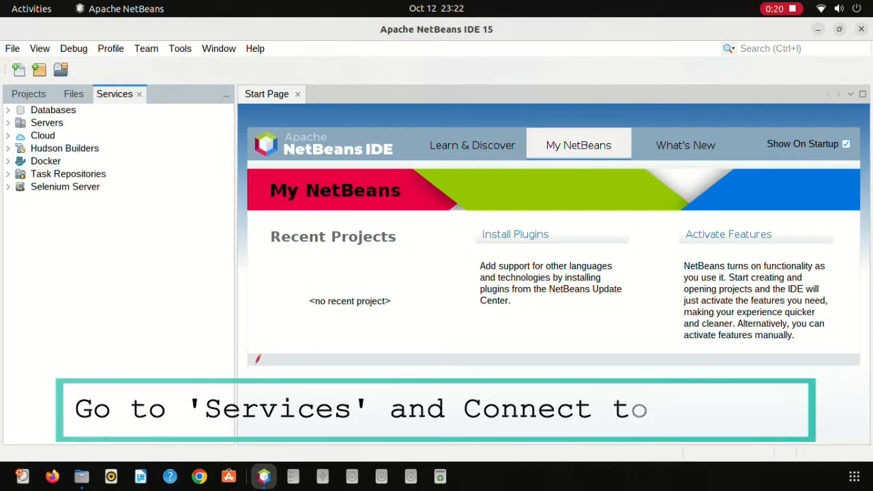
pyautogui.click(8, 110)
pyautogui.click(19, 136)
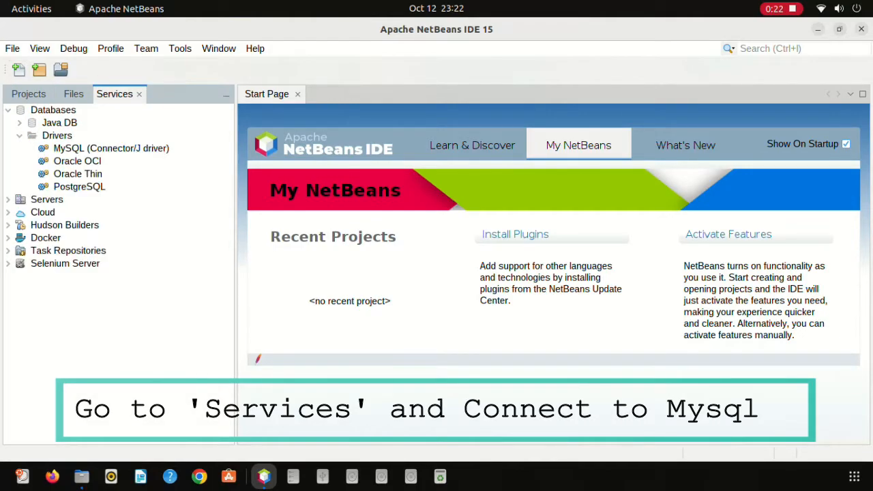
pyautogui.rightClick(100, 150)
pyautogui.click(146, 160)
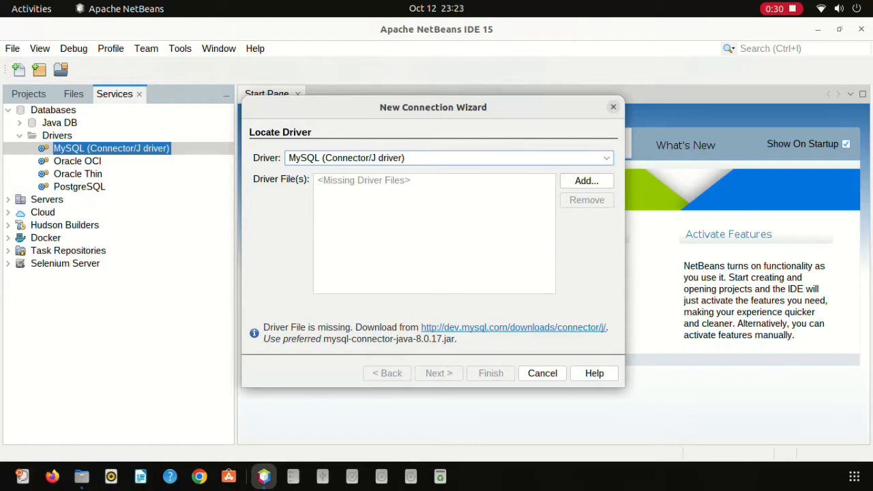
pyautogui.click(514, 327)
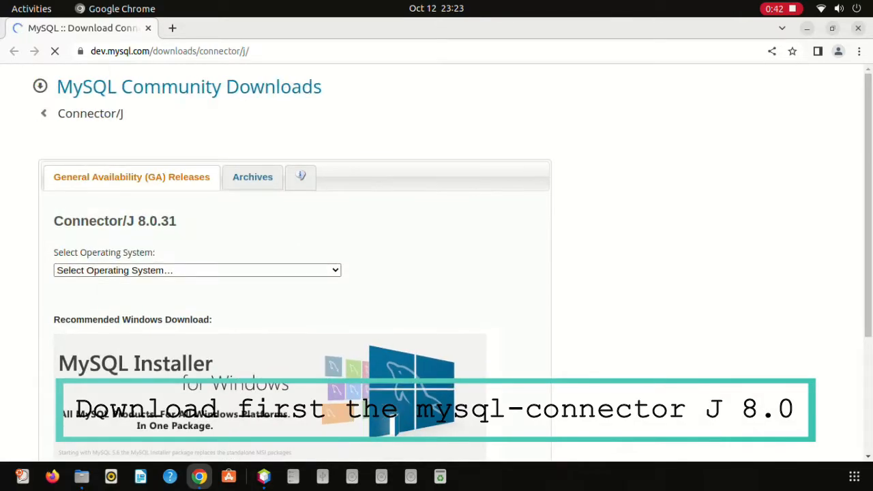
# Download the Platform Independent Connector/J 8.0.31 tar.gz without logging in and open it.
pyautogui.click(197, 270)
pyautogui.press('Return')
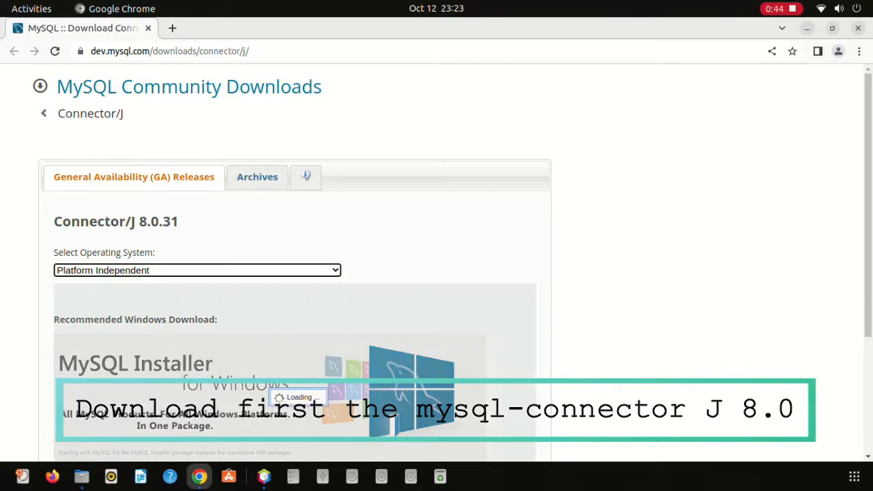
pyautogui.scroll(-2, 436, 273)
pyautogui.click(504, 300)
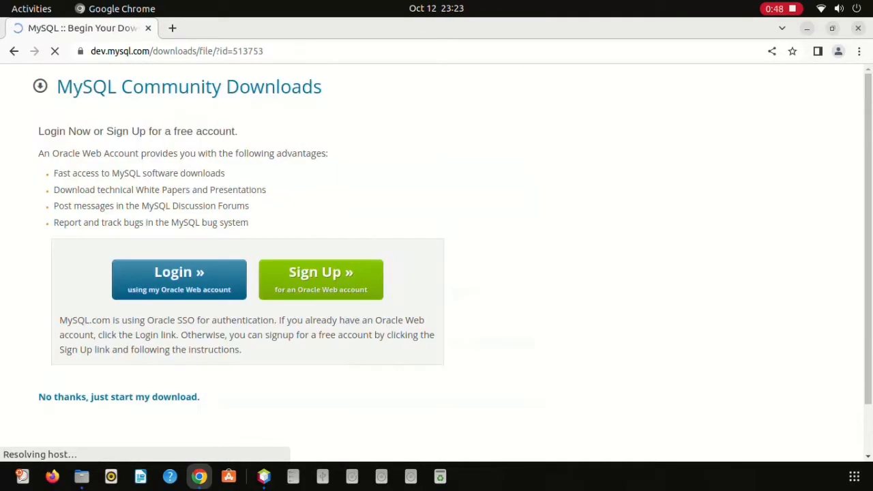
pyautogui.click(119, 396)
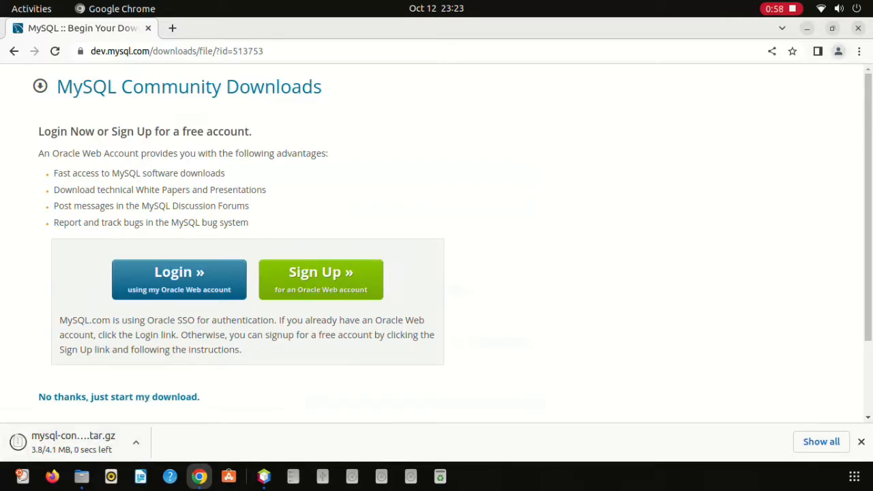
pyautogui.click(91, 444)
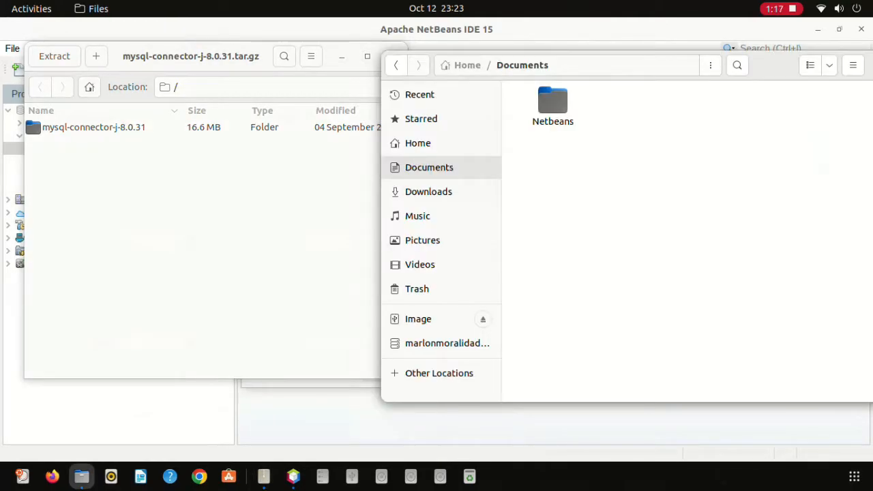
# Extract the mysql-connector-j-8.0.31 folder into Documents and show the extracted files.
pyautogui.moveTo(94, 128); pyautogui.dragTo(542, 170)
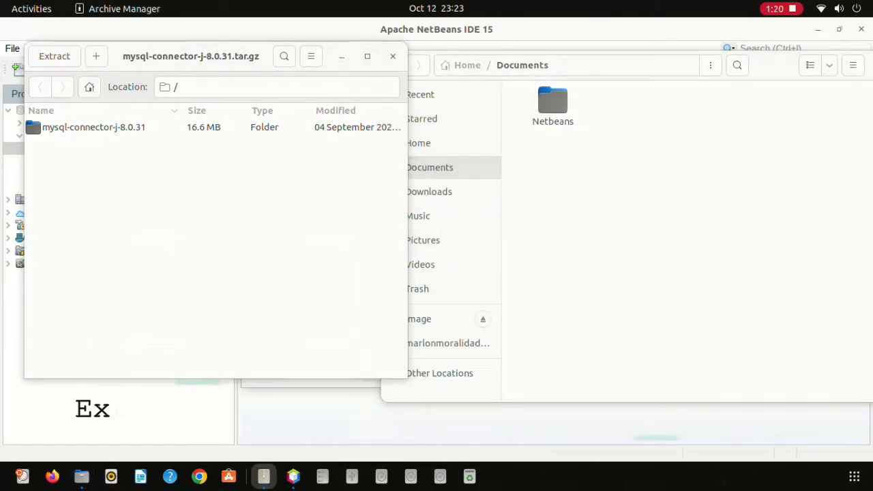
pyautogui.rightClick(45, 132)
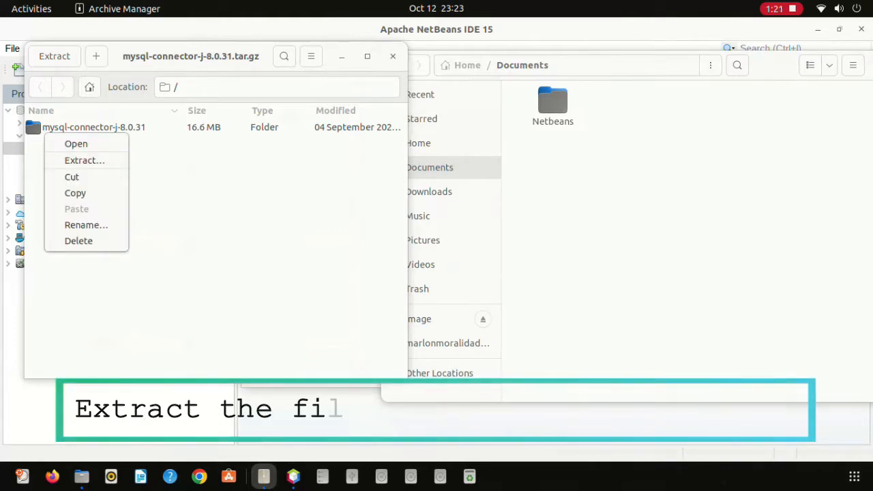
pyautogui.click(614, 218)
pyautogui.moveTo(775, 65); pyautogui.dragTo(618, 90)
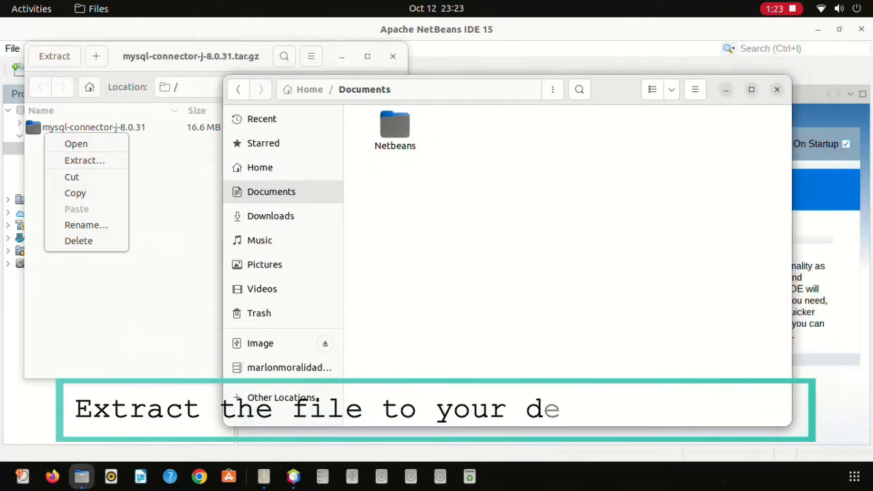
pyautogui.click(777, 89)
pyautogui.click(92, 128)
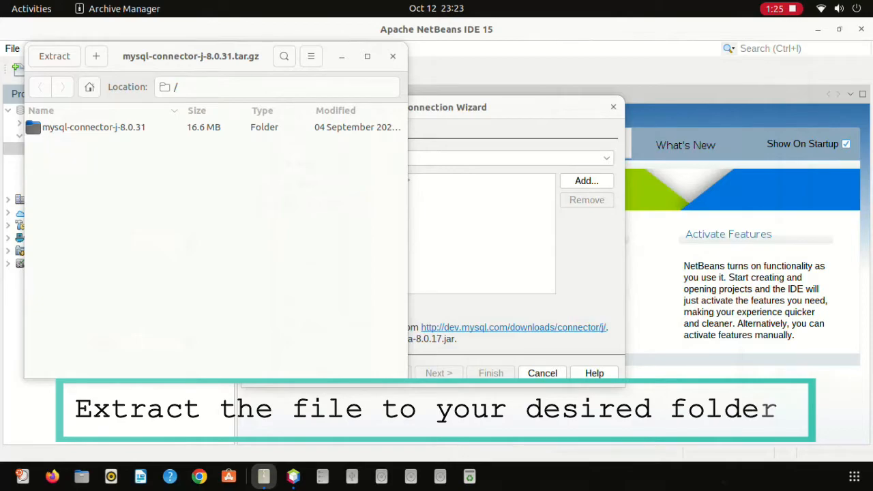
pyautogui.rightClick(92, 128)
pyautogui.click(132, 156)
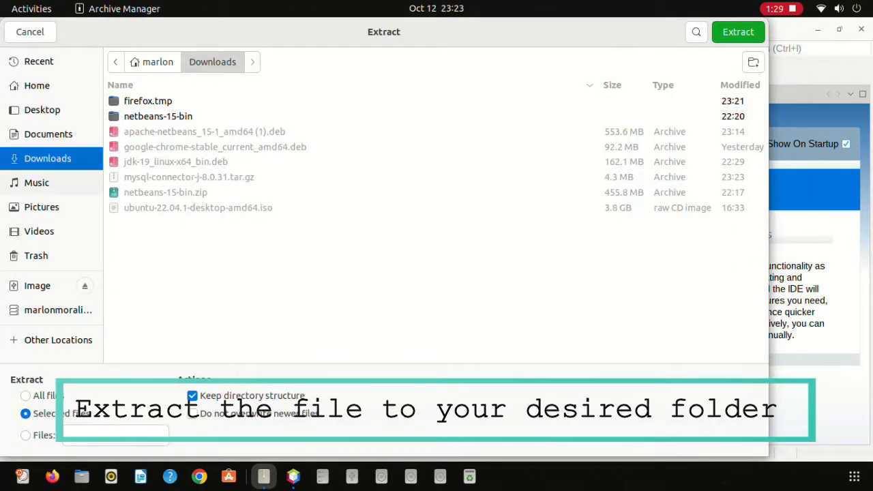
pyautogui.click(48, 135)
pyautogui.click(738, 32)
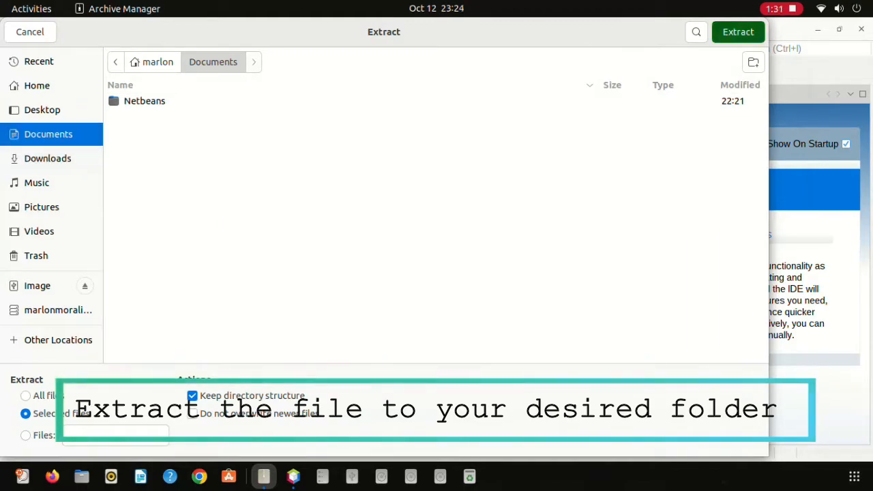
pyautogui.click(264, 231)
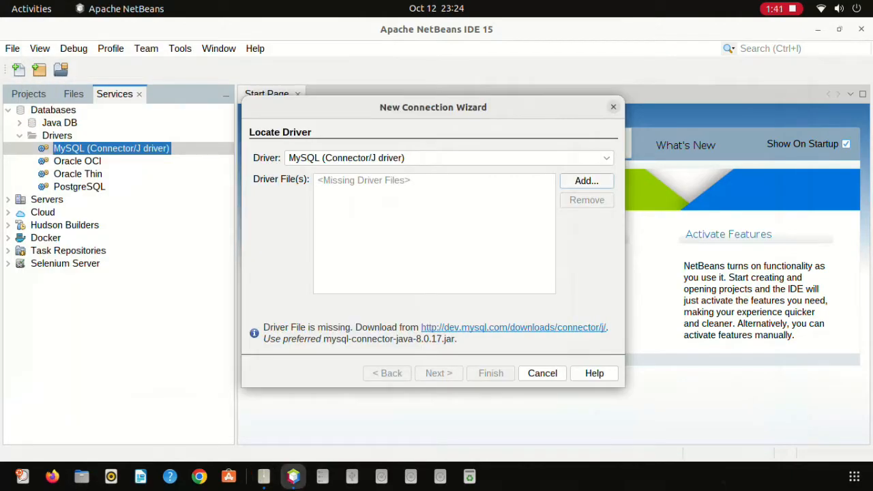
# Add Documents/mysql-connector-j-8.0.31/mysql-connector-j-8.0.31.jar as the driver file and continue to connection settings.
pyautogui.click(584, 179)
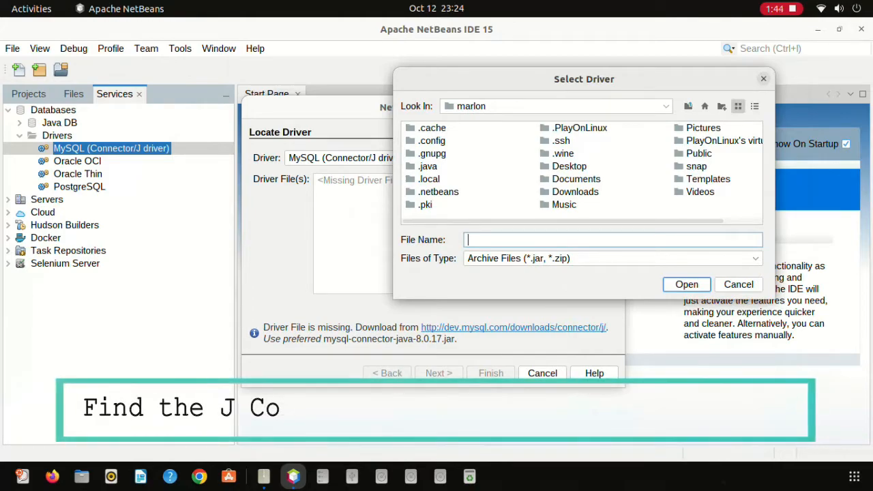
pyautogui.doubleClick(577, 180)
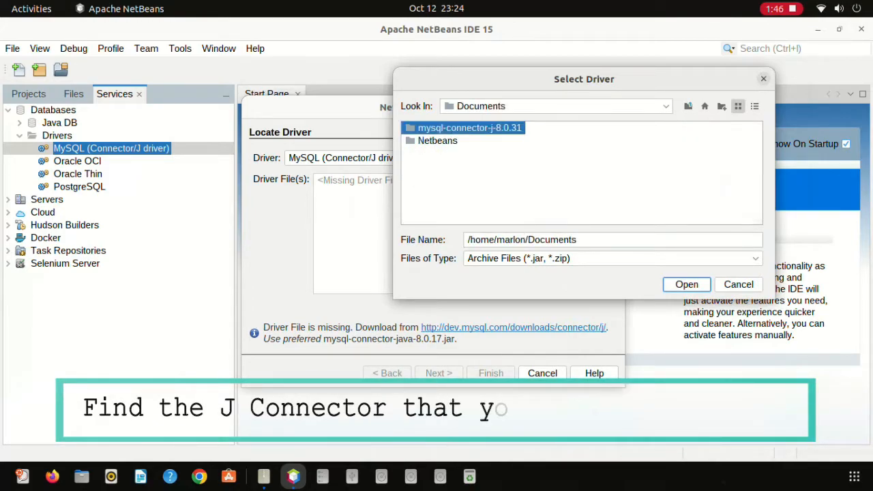
pyautogui.doubleClick(469, 128)
pyautogui.click(476, 141)
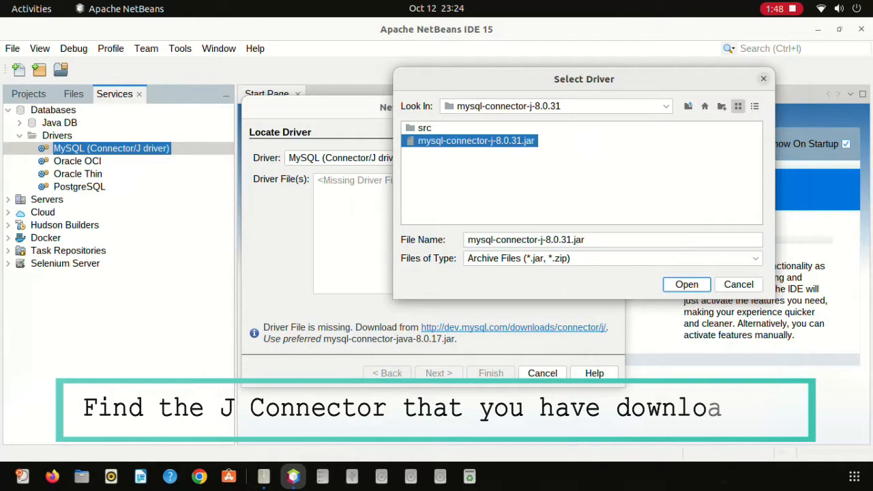
pyautogui.press('Return')
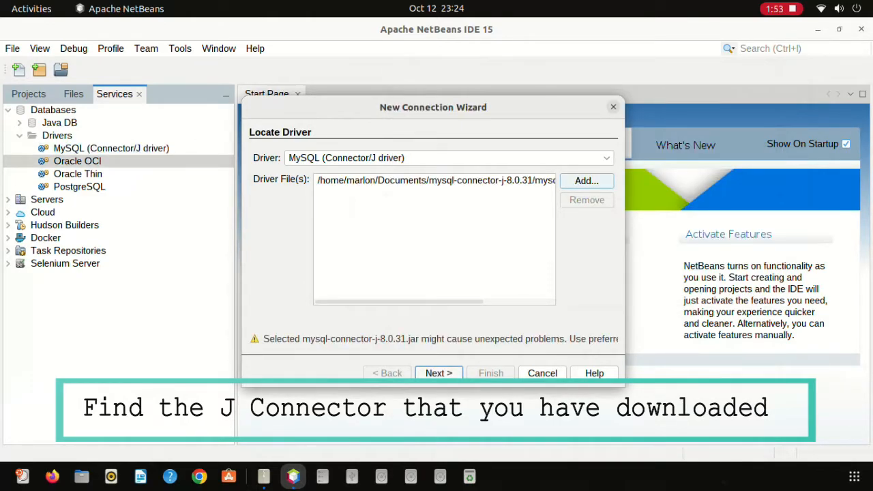
pyautogui.press('Return')
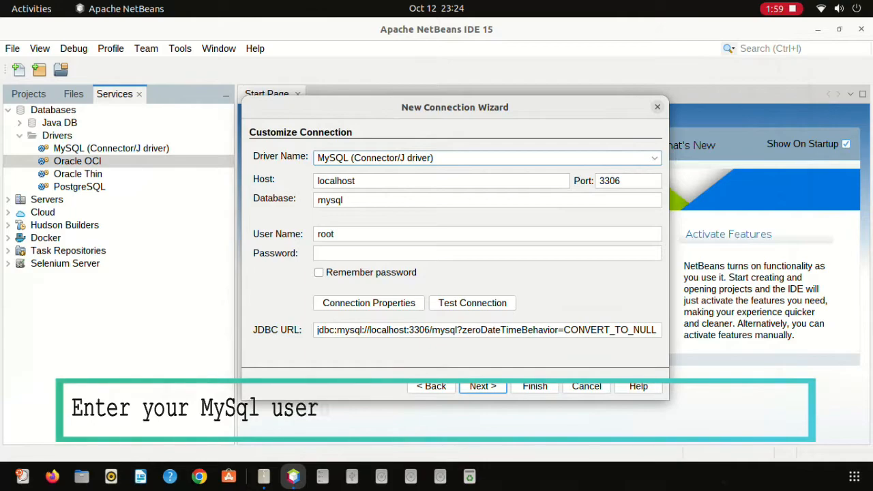
# Clear the default database 'mysql', enter the root password and test the localhost:3306 connection.
pyautogui.moveTo(345, 200); pyautogui.dragTo(317, 200)
pyautogui.press('BackSpace')
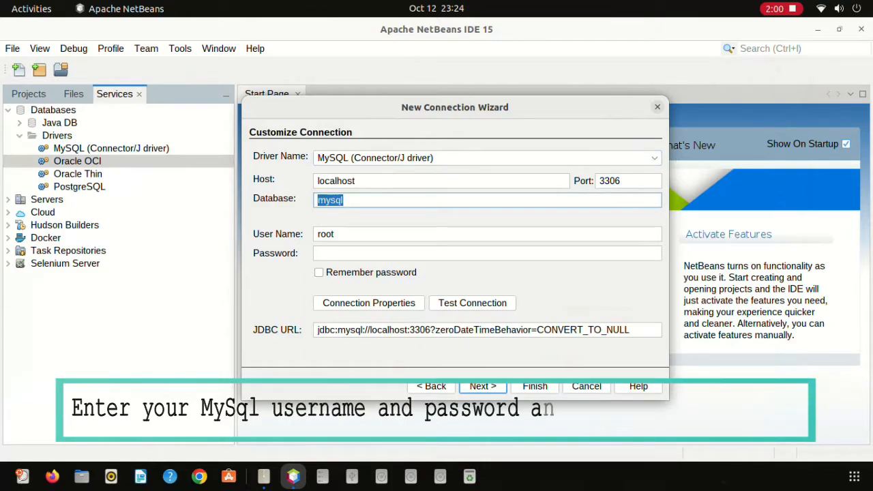
pyautogui.click(409, 253)
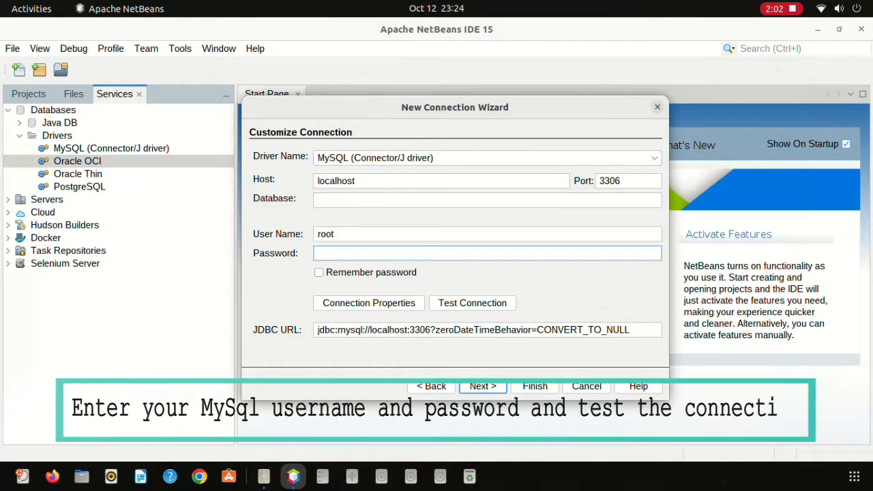
pyautogui.write('•••')
pyautogui.click(472, 303)
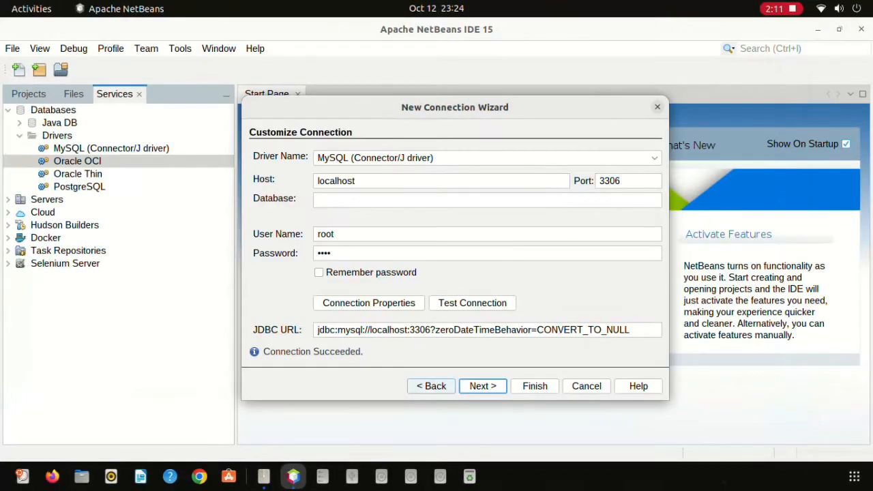
# Continue through the remaining wizard pages and finish creating the connection.
pyautogui.press('Return')
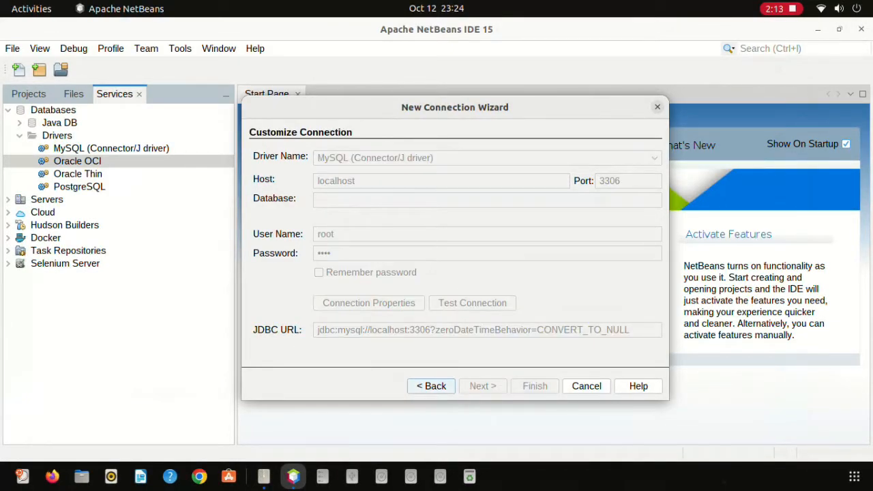
pyautogui.press('Return')
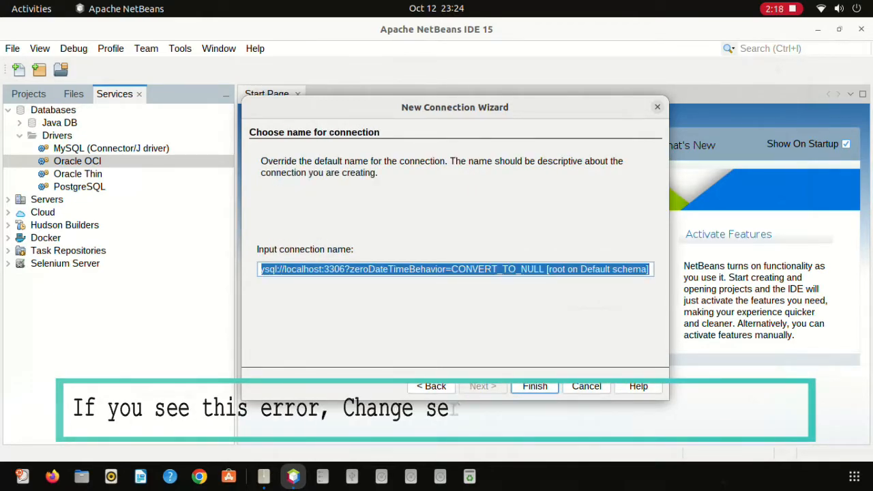
pyautogui.press('Return')
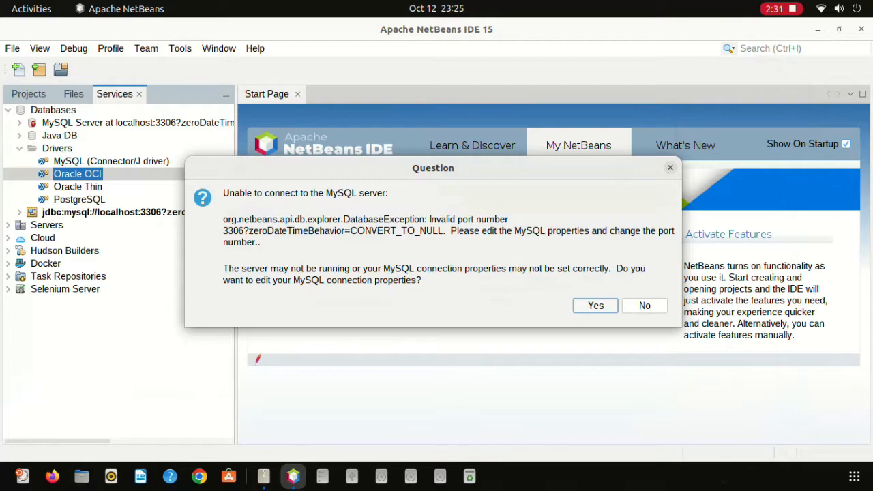
# Confirm the connection prompt with Yes and open an SQL command editor on the jdbc:mysql connection.
pyautogui.press('Return')
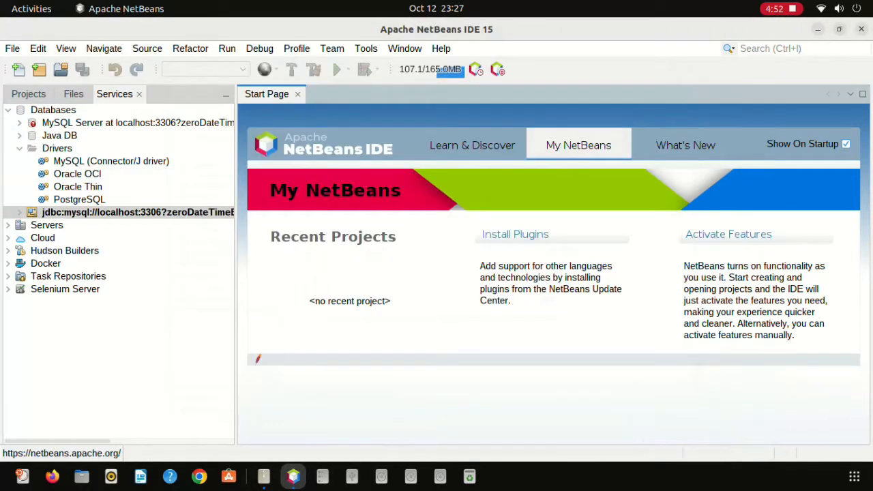
pyautogui.rightClick(76, 212)
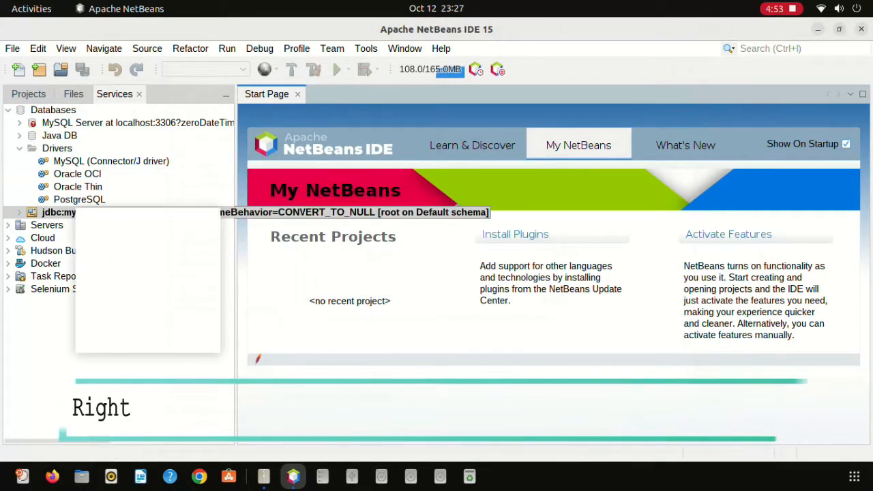
pyautogui.click(137, 270)
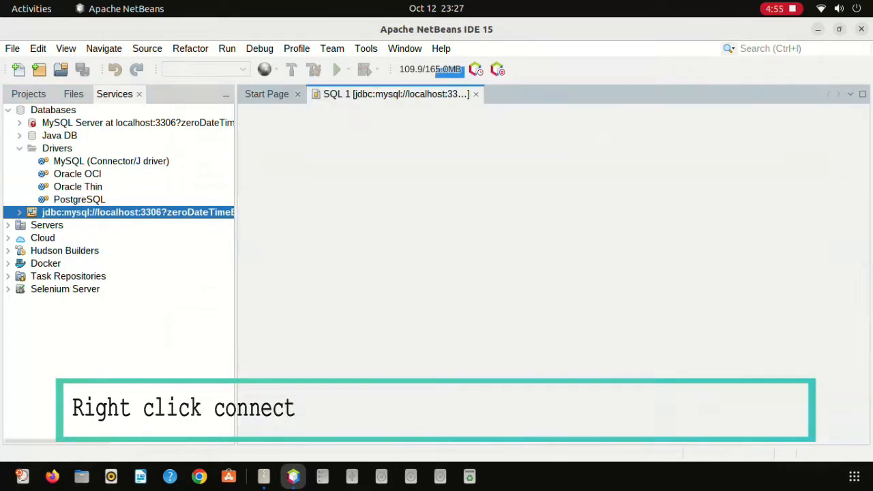
# Run CREATE DATABASE mysqltonetbeans; in the SQL editor.
pyautogui.write('CREAE')
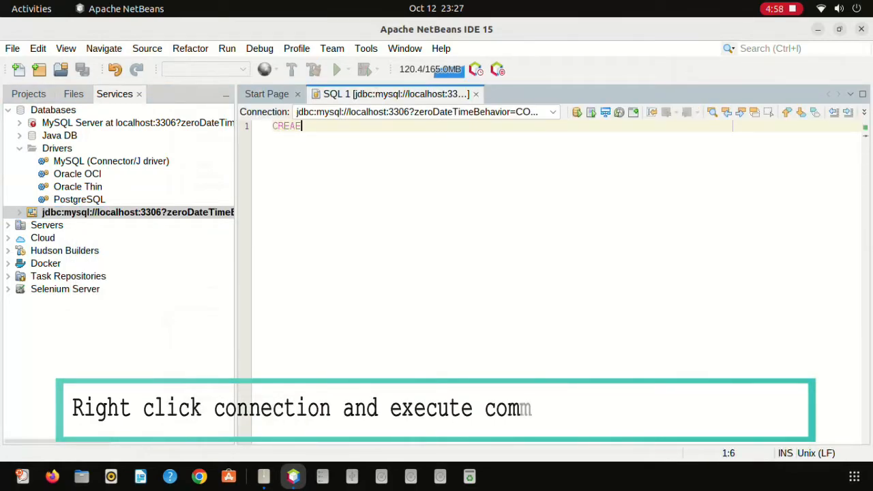
pyautogui.press('BackSpace')
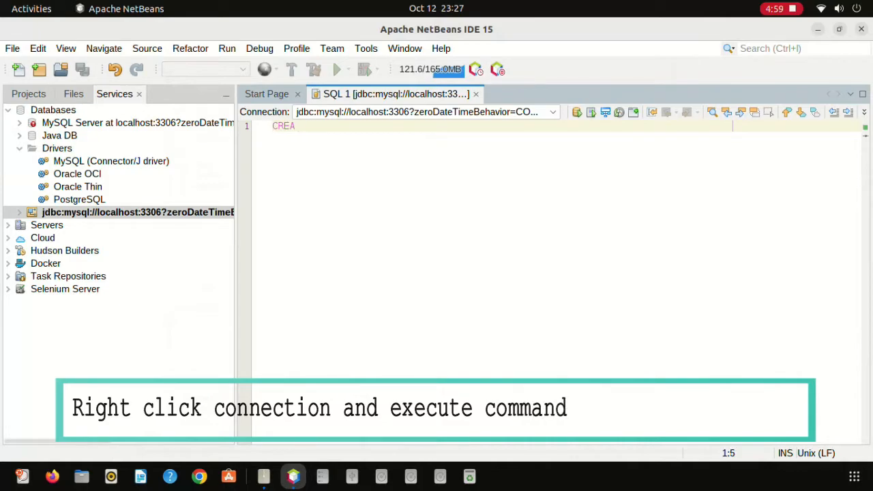
pyautogui.write('TE DATABASE')
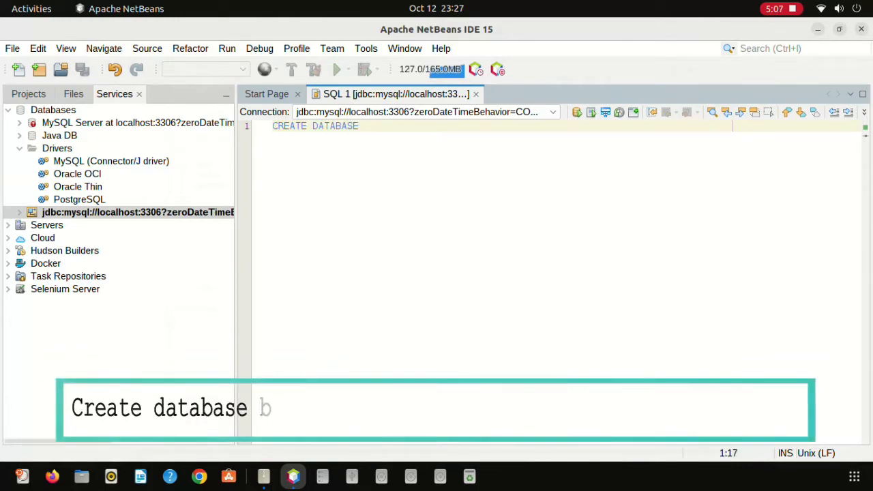
pyautogui.write(' mysql')
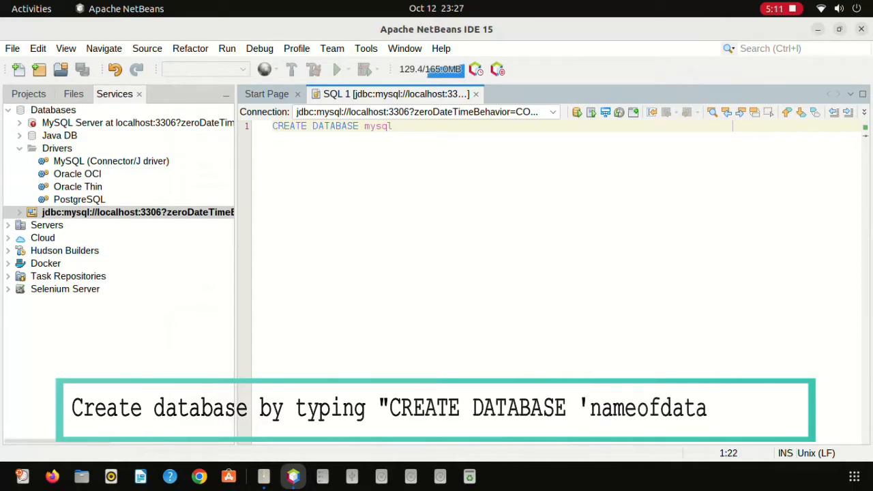
pyautogui.write('tonetbeans')
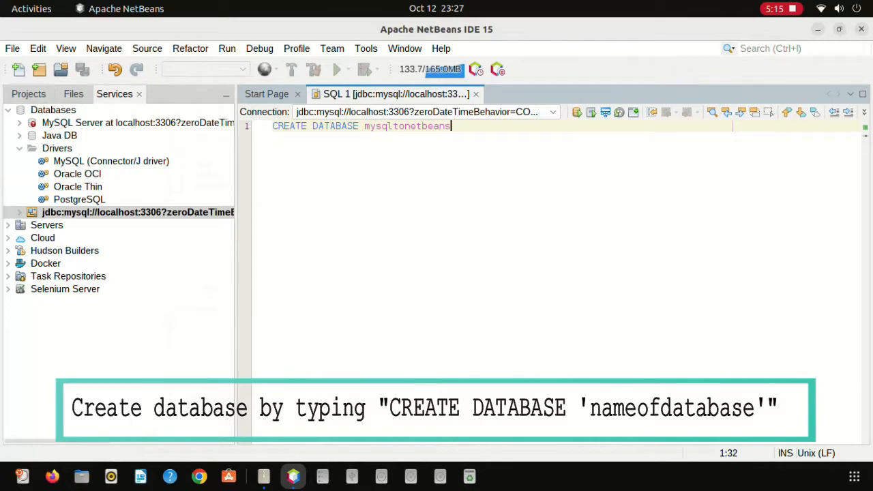
pyautogui.write(';')
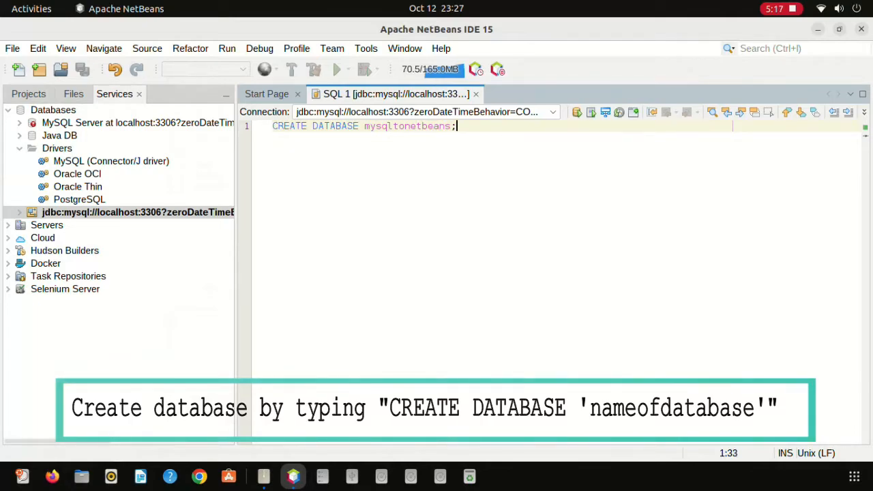
pyautogui.hotkey('ctrl', 'shift', 'e')
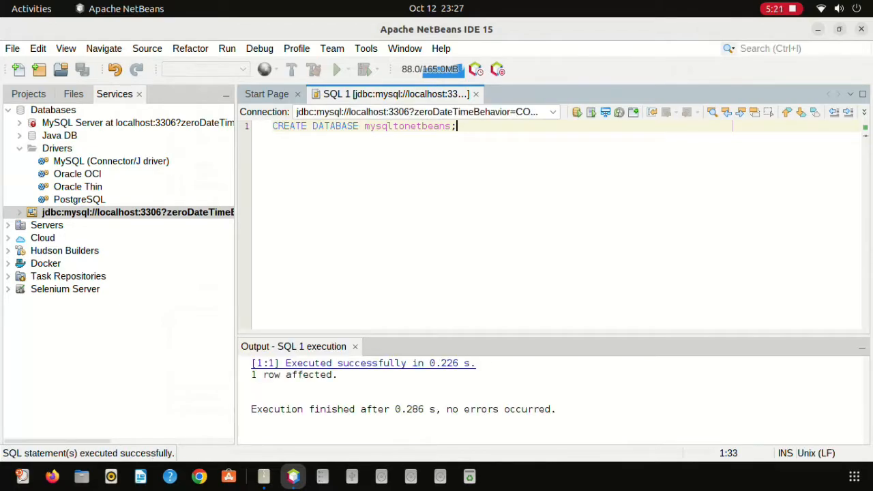
# Refresh the jdbc:mysql connection and expand mysqltonetbeans to show its Tables, Views and Procedures.
pyautogui.rightClick(89, 214)
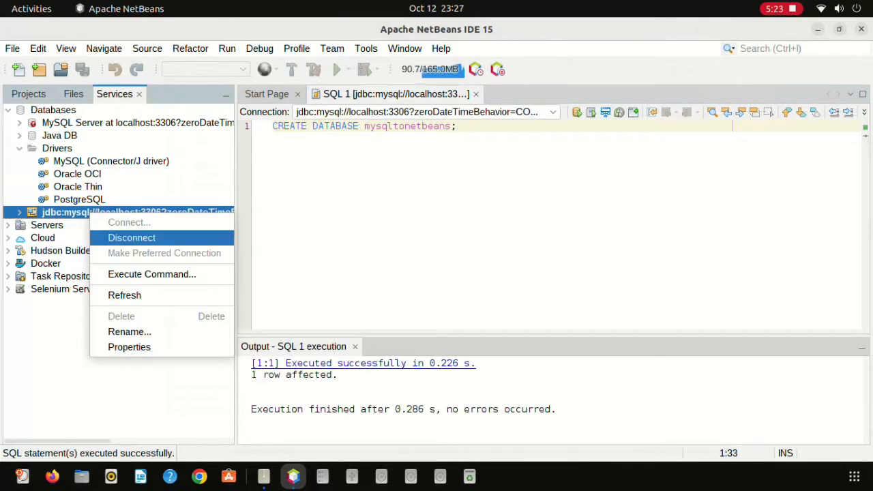
pyautogui.click(124, 294)
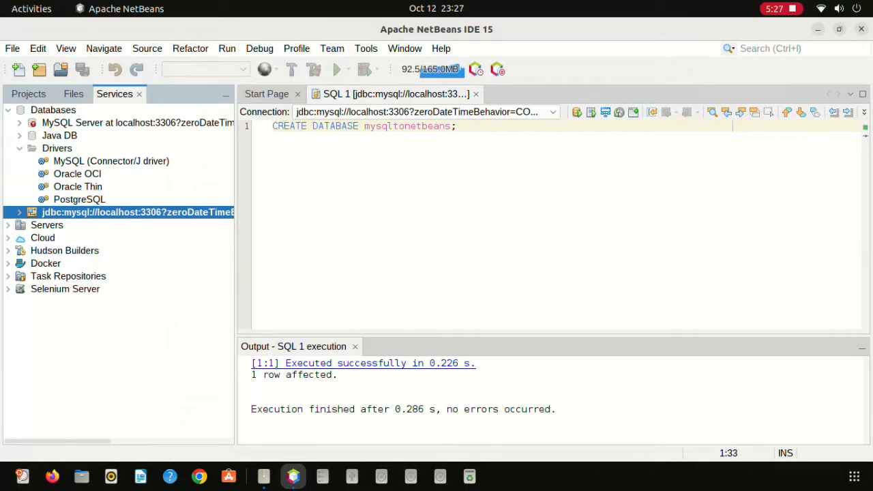
pyautogui.click(19, 212)
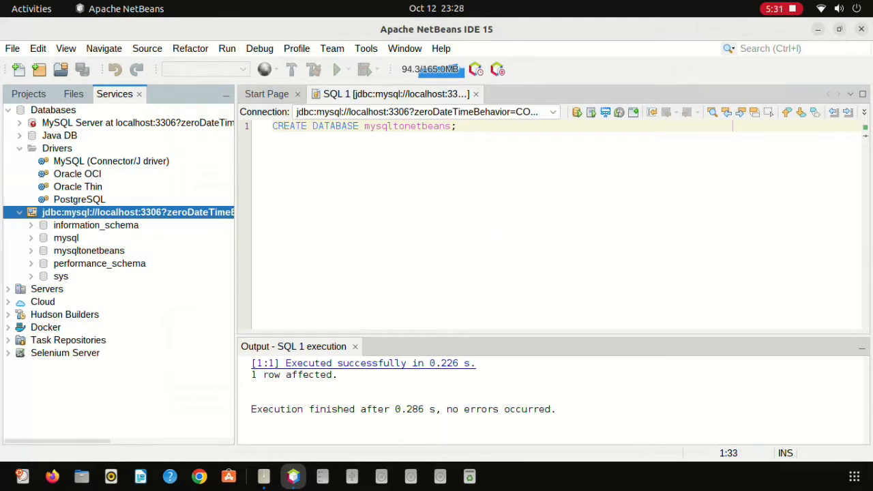
pyautogui.click(88, 251)
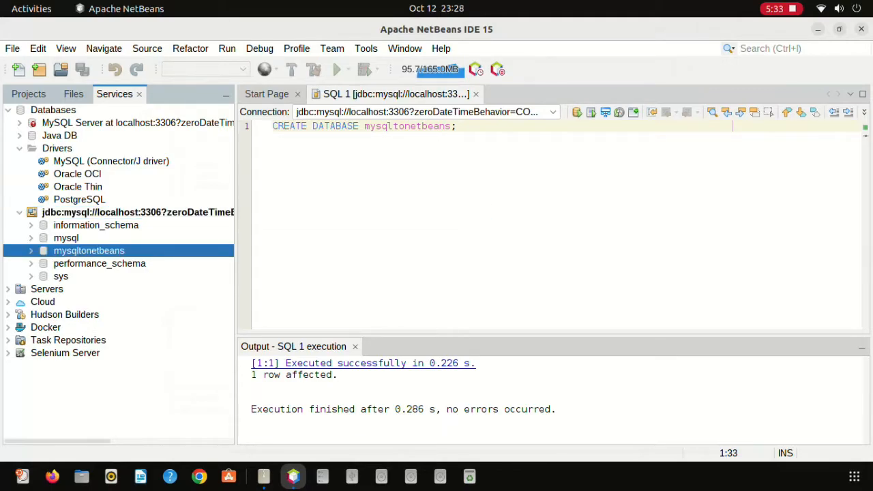
pyautogui.click(31, 251)
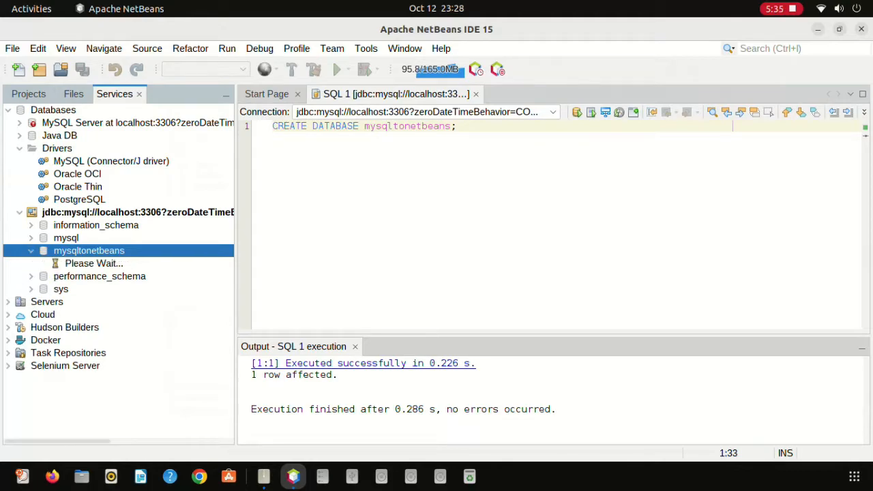
pyautogui.click(79, 264)
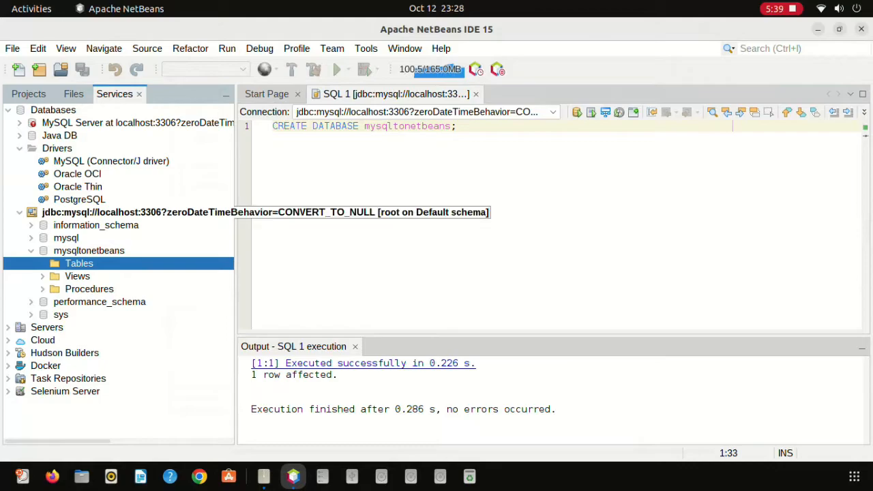
pyautogui.click(88, 251)
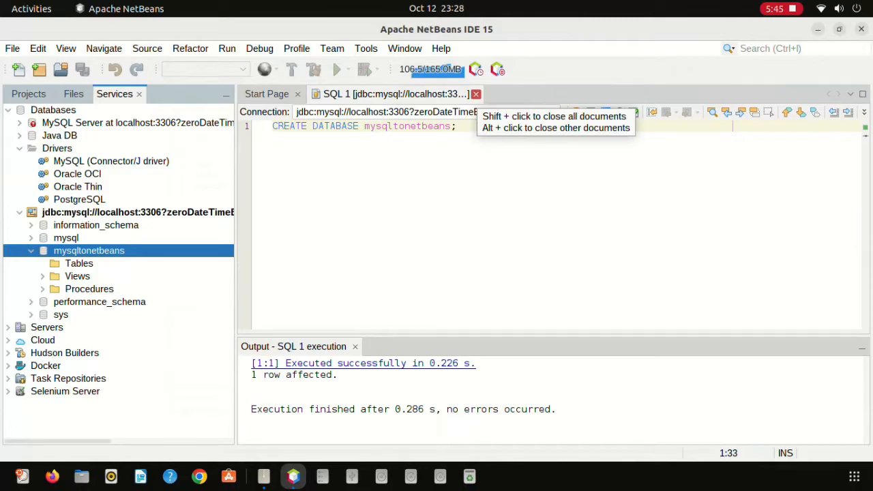
# Close the SQL 1 editor and start a new Java with Ant Java Application project.
pyautogui.click(476, 93)
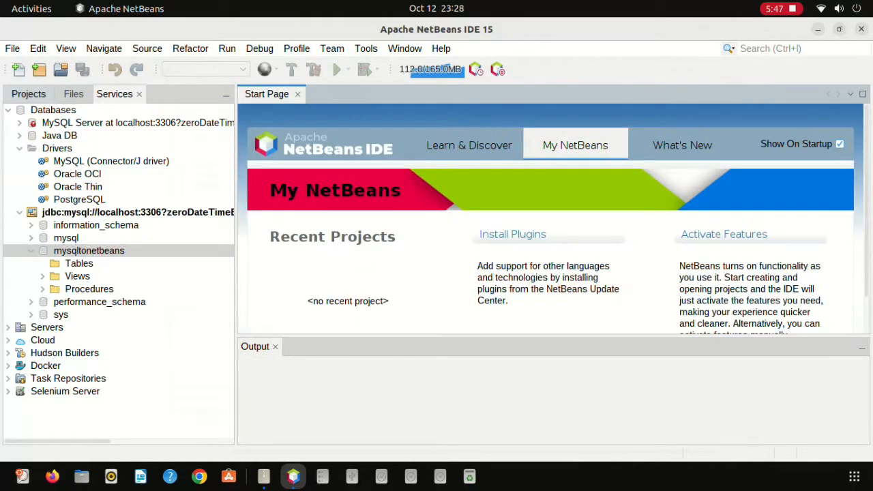
pyautogui.click(28, 94)
pyautogui.click(12, 48)
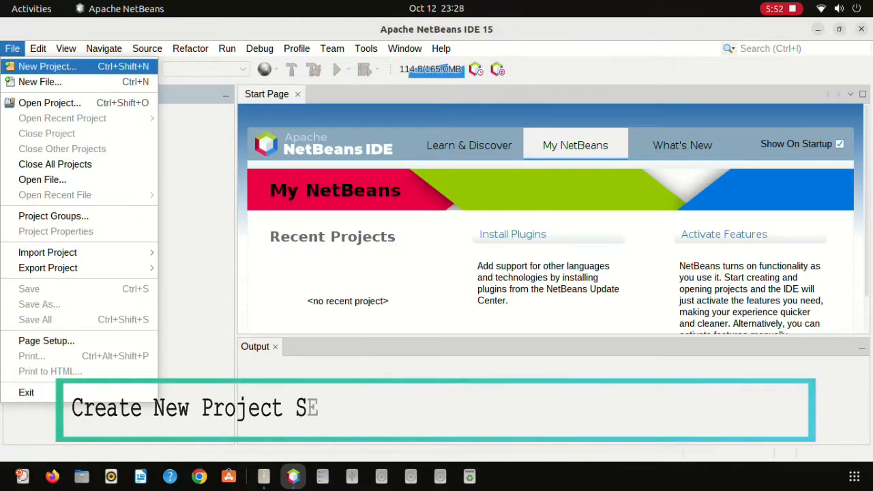
pyautogui.click(47, 67)
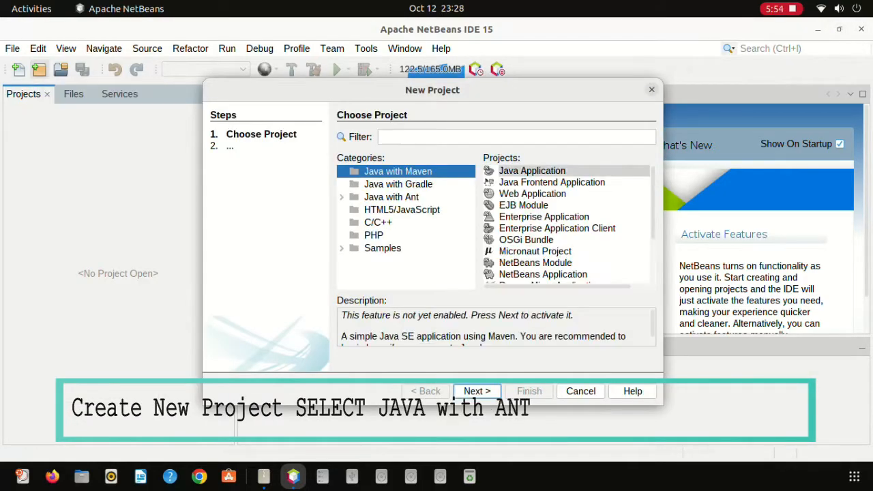
pyautogui.click(392, 197)
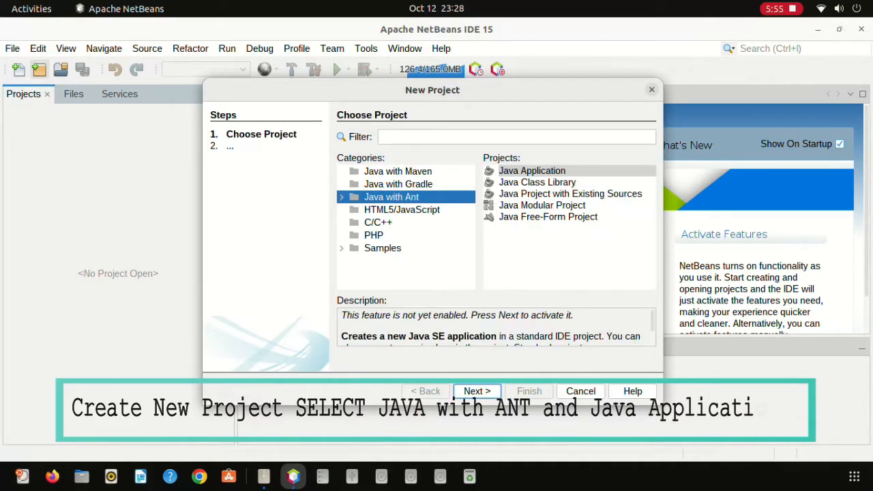
pyautogui.click(532, 171)
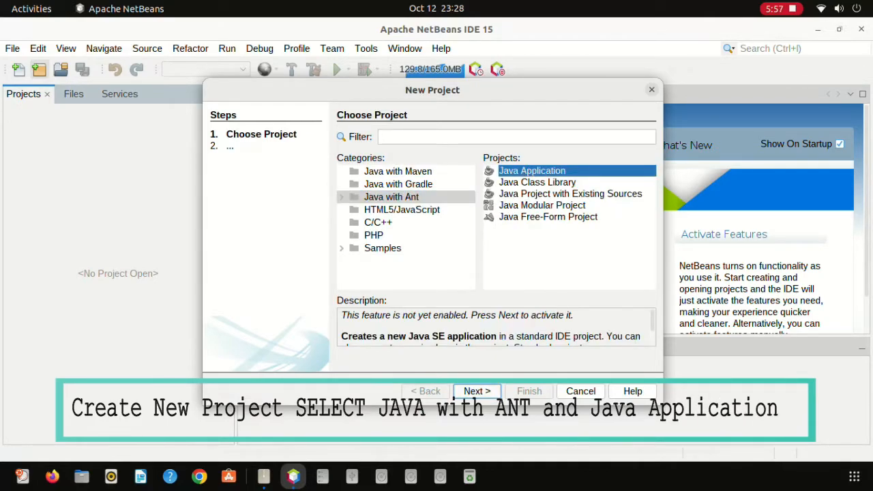
pyautogui.click(477, 392)
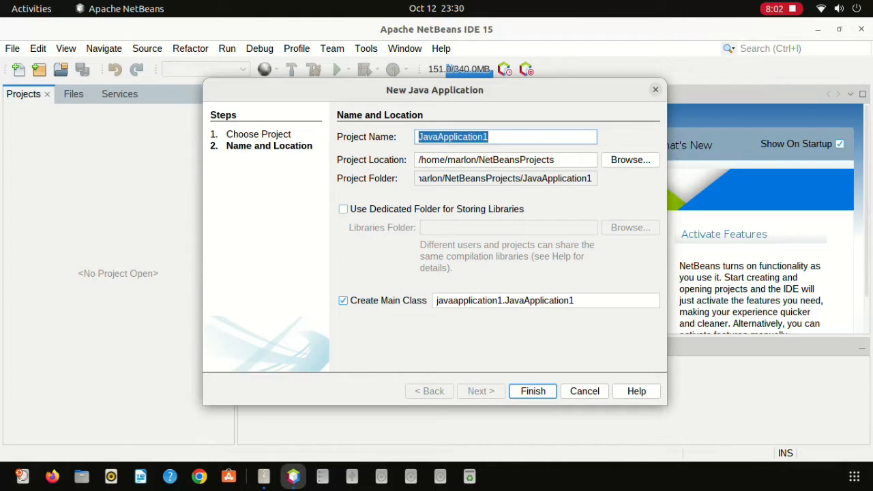
# Name the project connectmysqltonetbeans and finish the wizard.
pyautogui.write('conn')
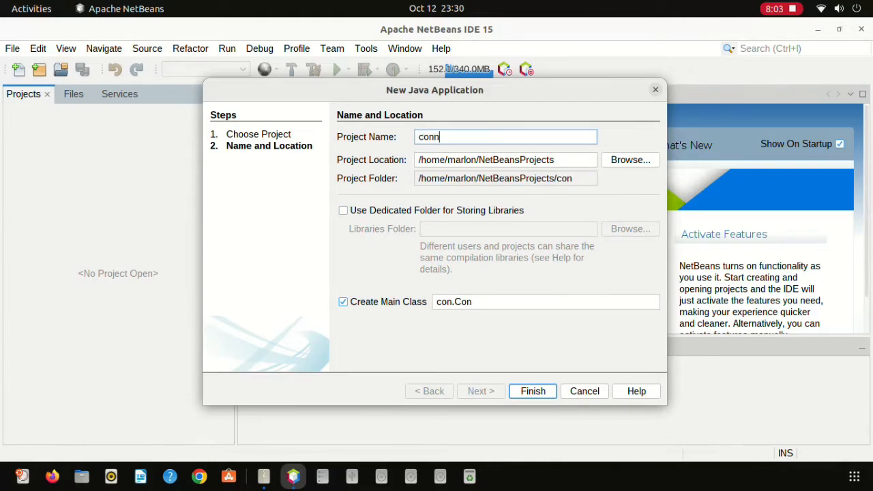
pyautogui.write('ectmy')
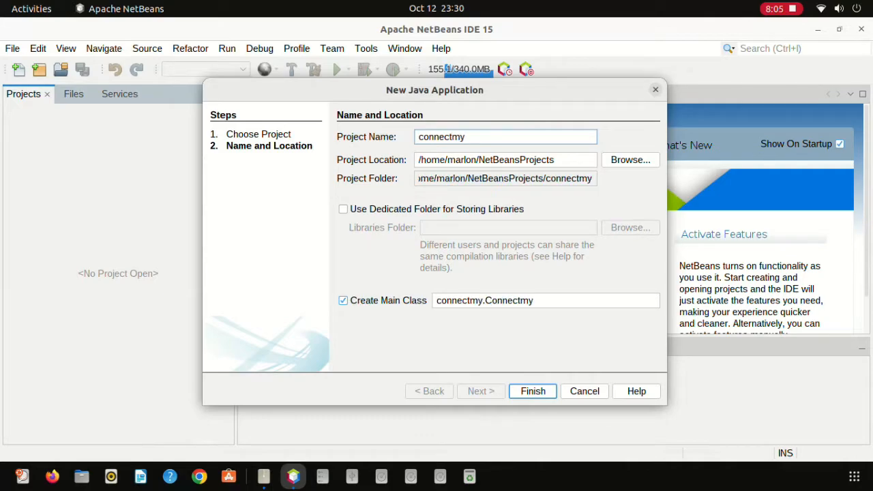
pyautogui.write('sqlto')
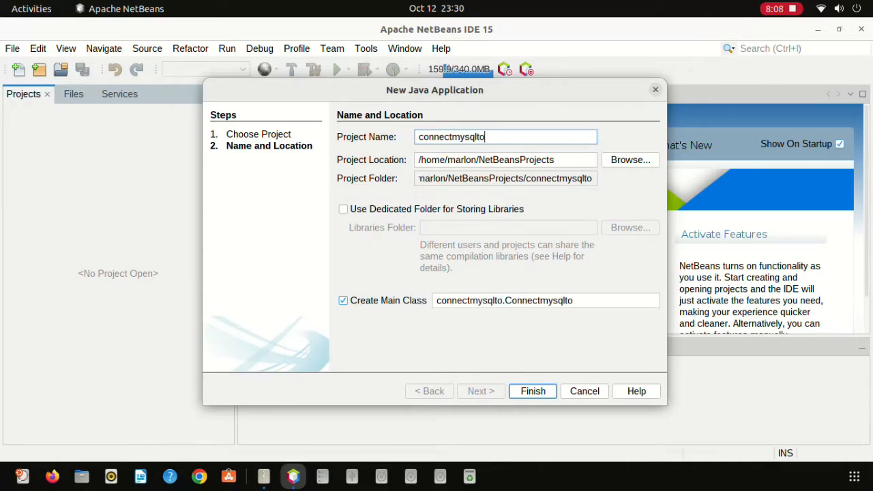
pyautogui.write('netbeans')
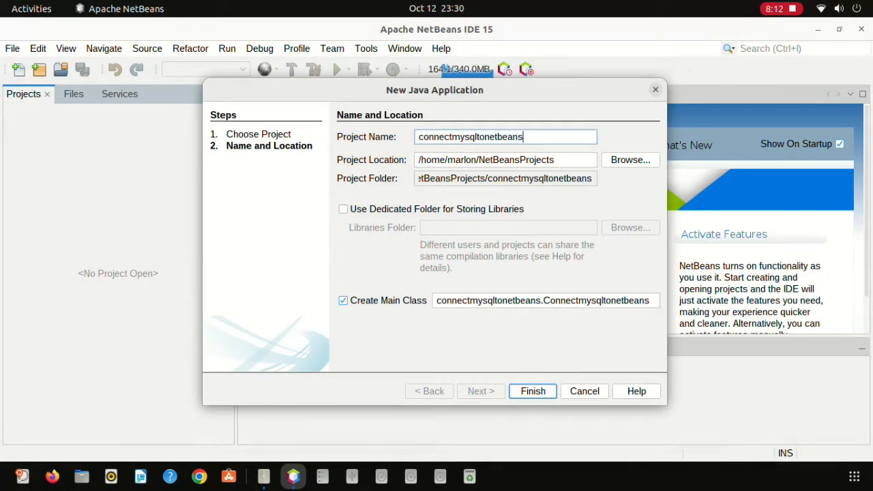
pyautogui.press('Return')
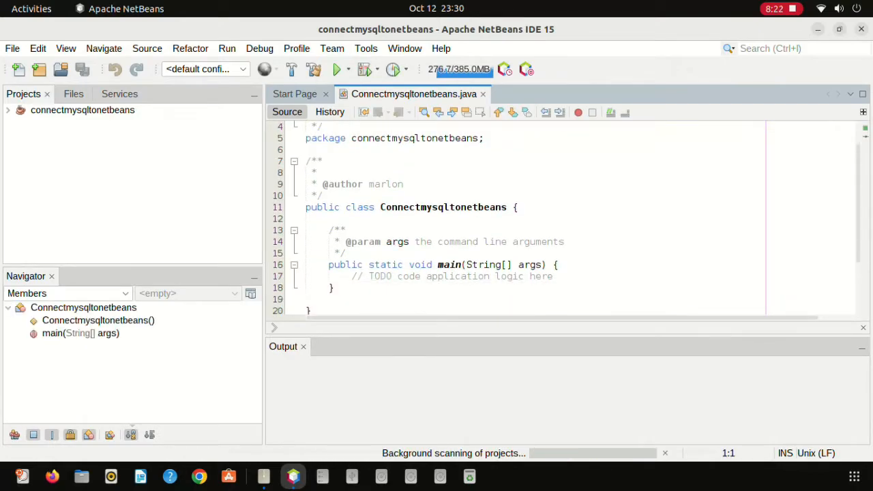
# Replace the main javadoc with a 'public static Connection connectmysqlnetbeans(){' method header.
pyautogui.moveTo(329, 230); pyautogui.dragTo(346, 253)
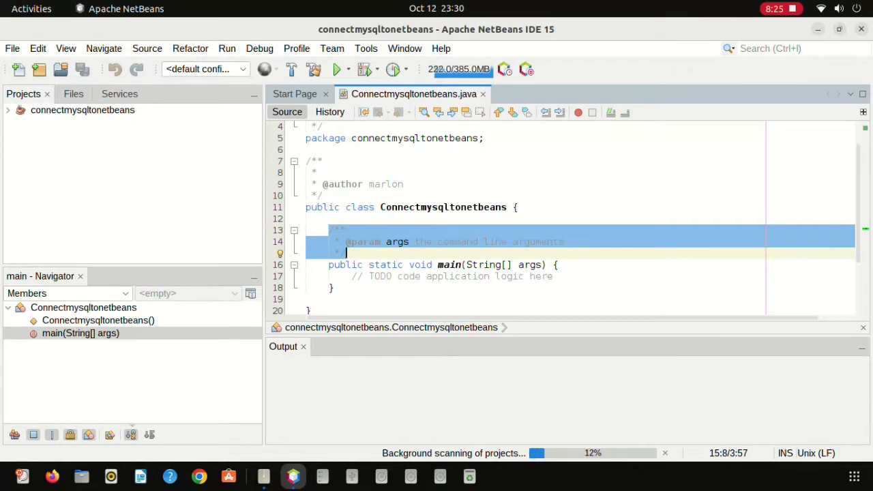
pyautogui.press('BackSpace')
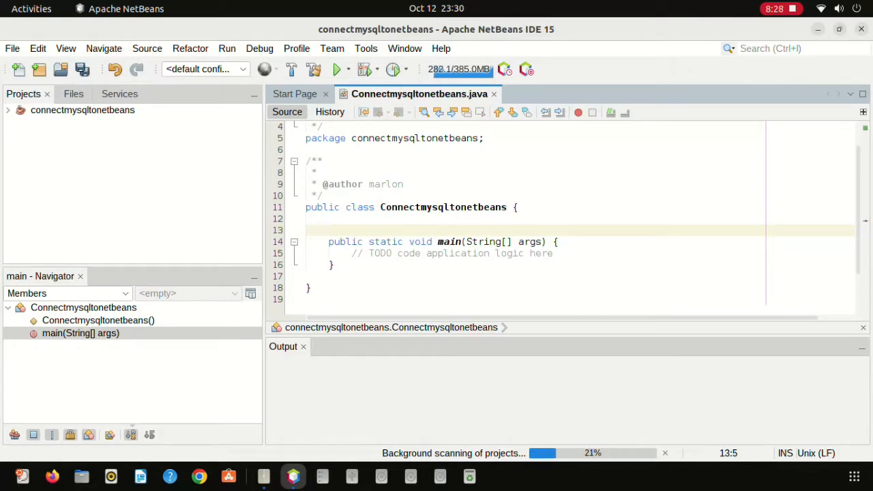
pyautogui.write('pub')
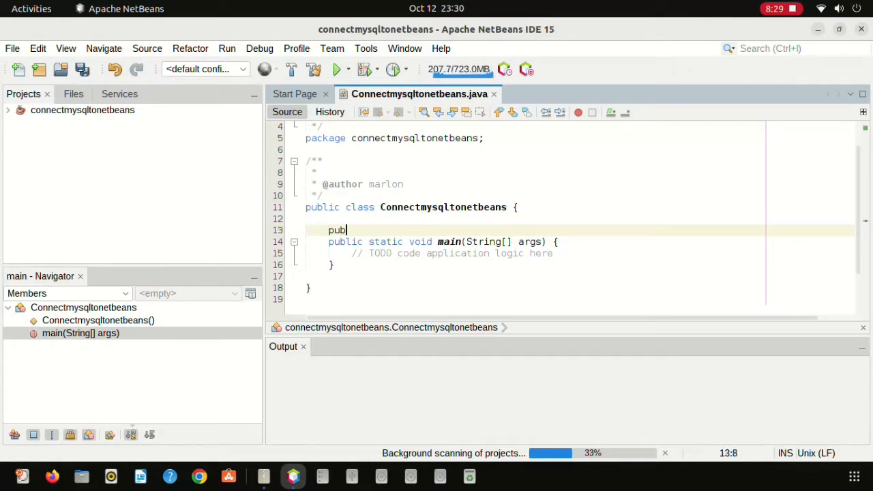
pyautogui.write('lic ')
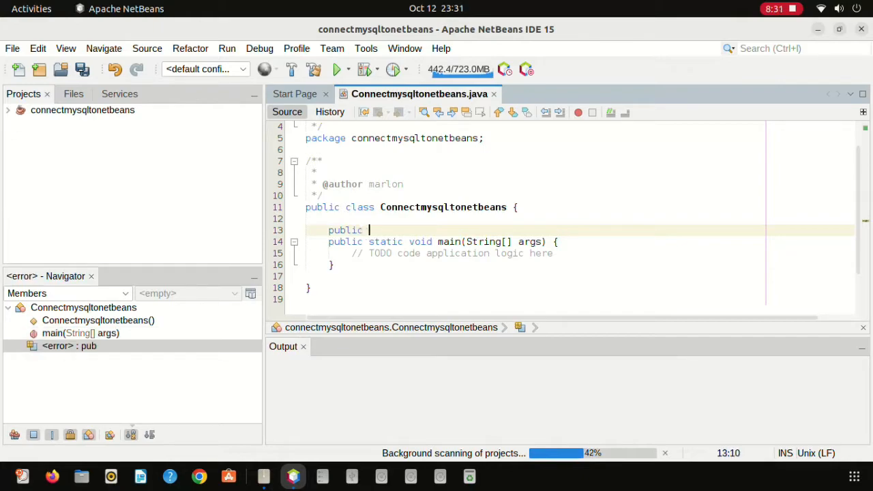
pyautogui.write('static Co')
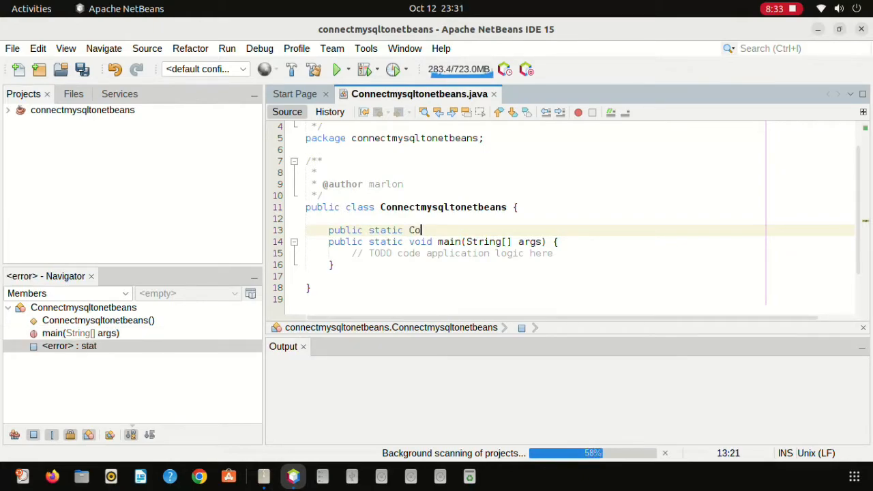
pyautogui.write('nnection')
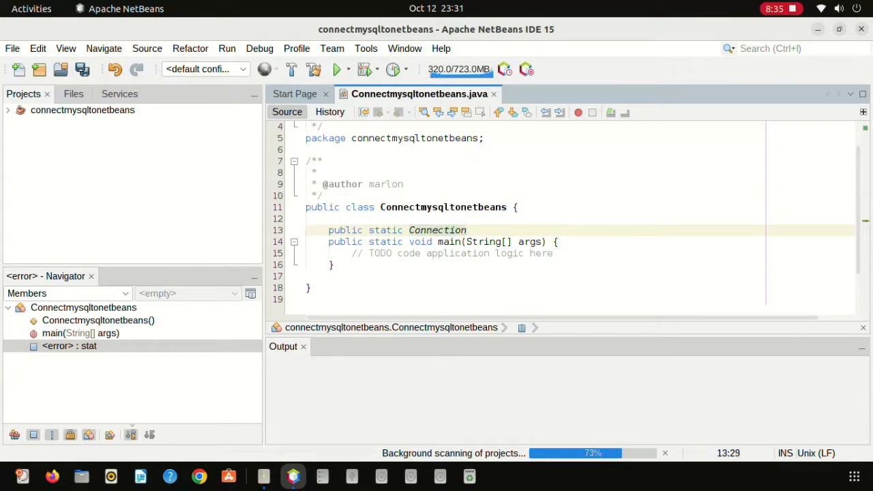
pyautogui.write('conne')
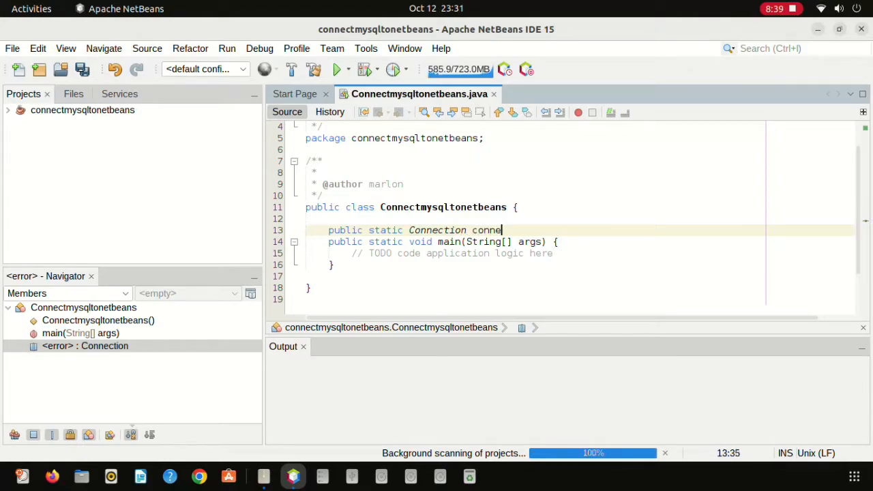
pyautogui.write('c')
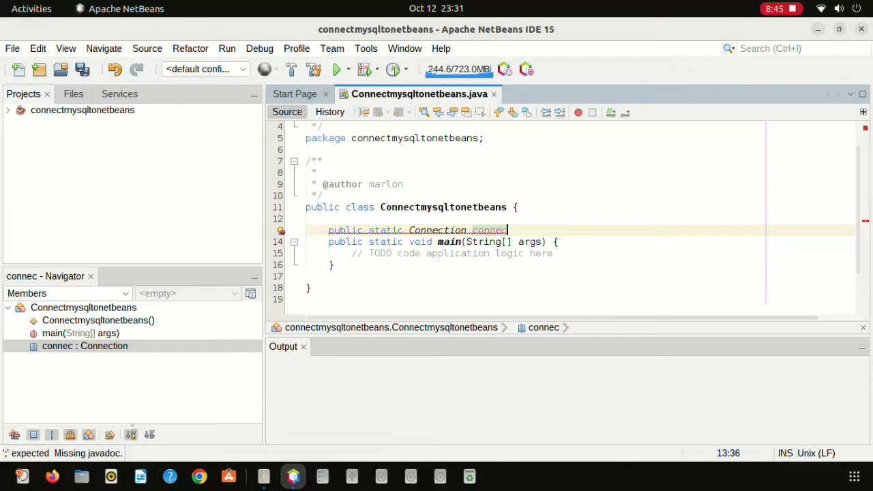
pyautogui.write('d')
pyautogui.press('BackSpace')
pyautogui.write('my')
pyautogui.press('BackSpace')
pyautogui.press('BackSpace')
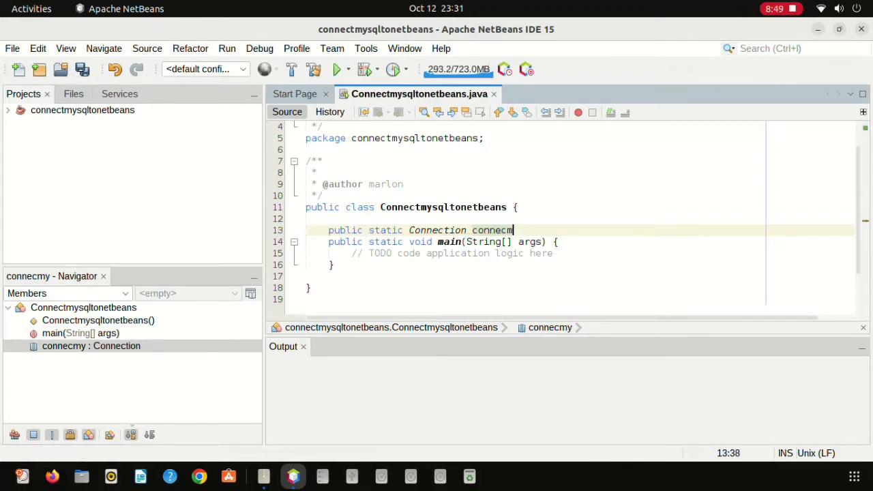
pyautogui.write('tmysq')
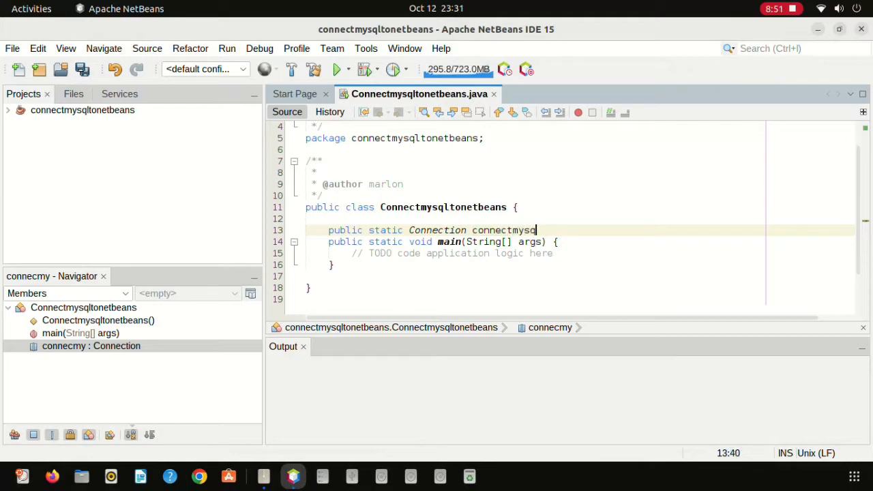
pyautogui.write('lnet')
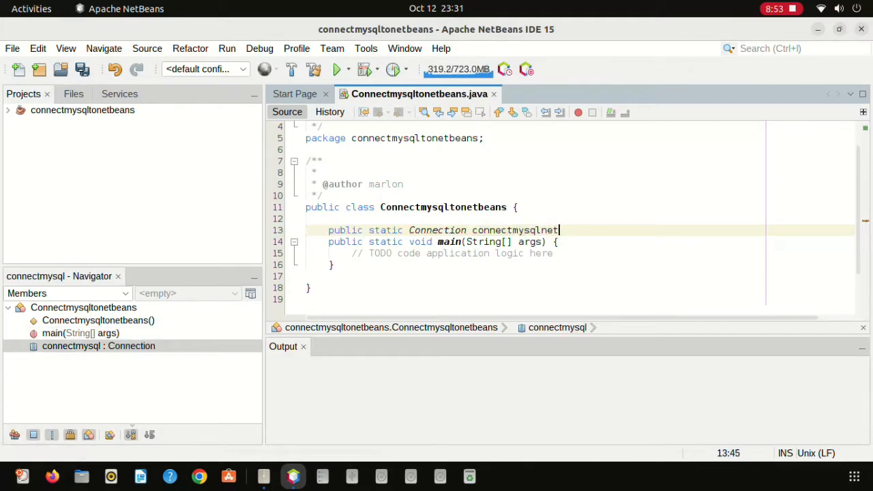
pyautogui.write('beans')
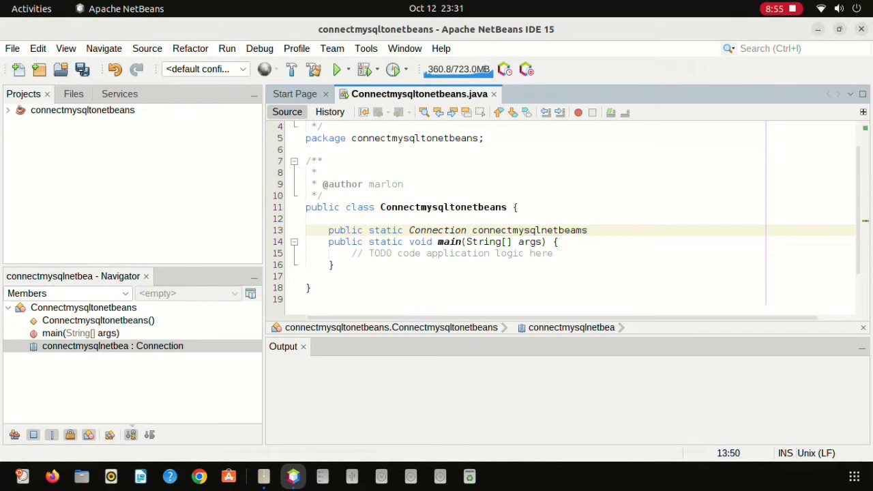
pyautogui.press('BackSpace')
pyautogui.press('BackSpace')
pyautogui.write('bs')
pyautogui.press('BackSpace')
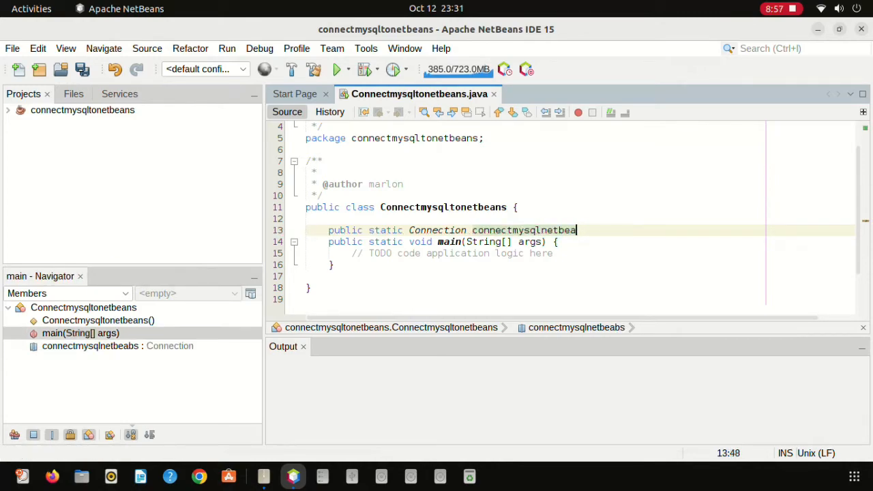
pyautogui.write('s;')
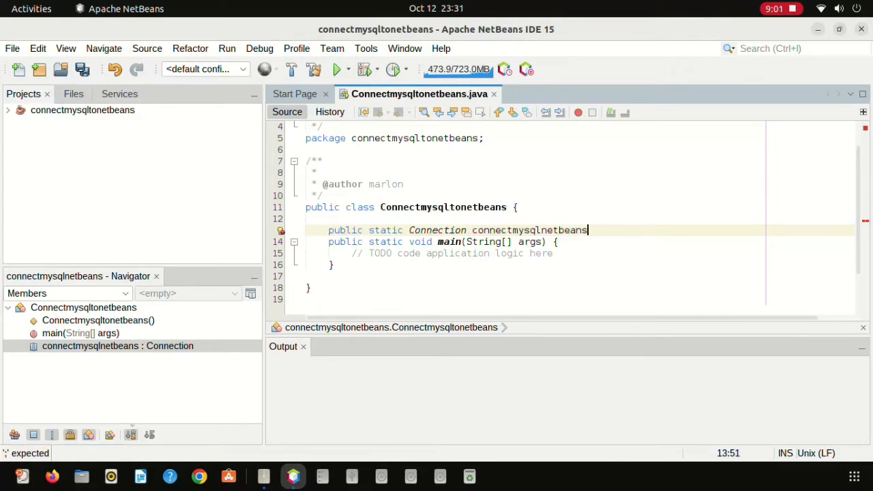
pyautogui.press('BackSpace')
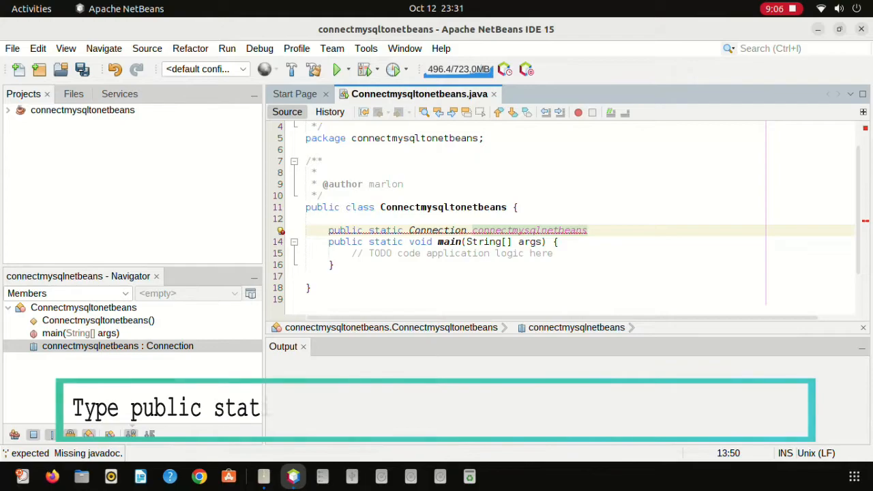
pyautogui.write('(){')
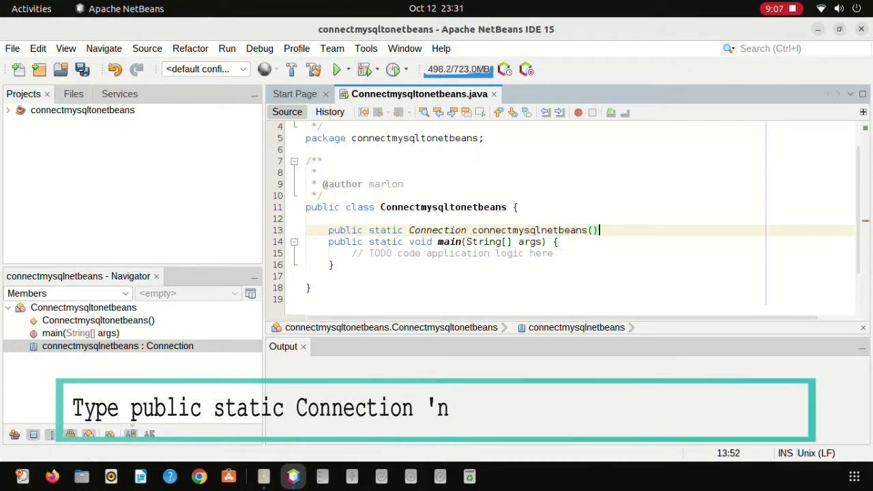
pyautogui.press('Return')
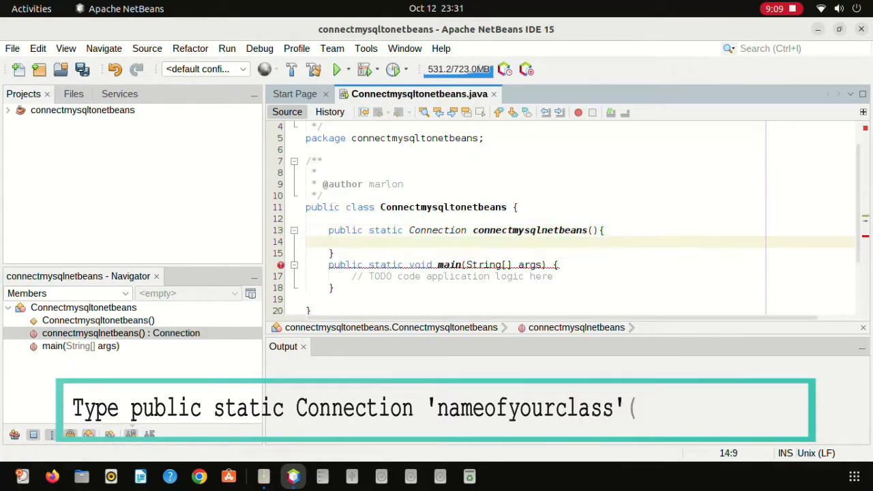
pyautogui.press('Return')
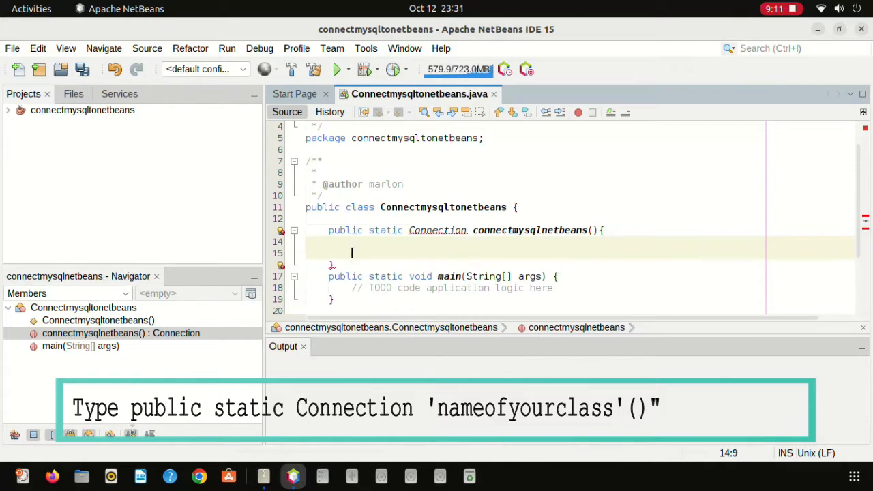
# Add the import for the Connection type via the Alt+Enter fix.
pyautogui.scroll(1, 437, 264)
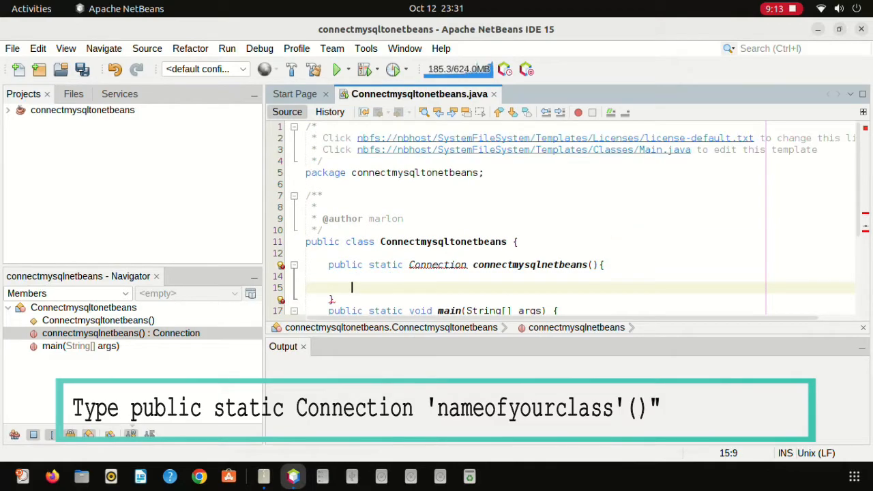
pyautogui.hotkey('alt', 'Return')
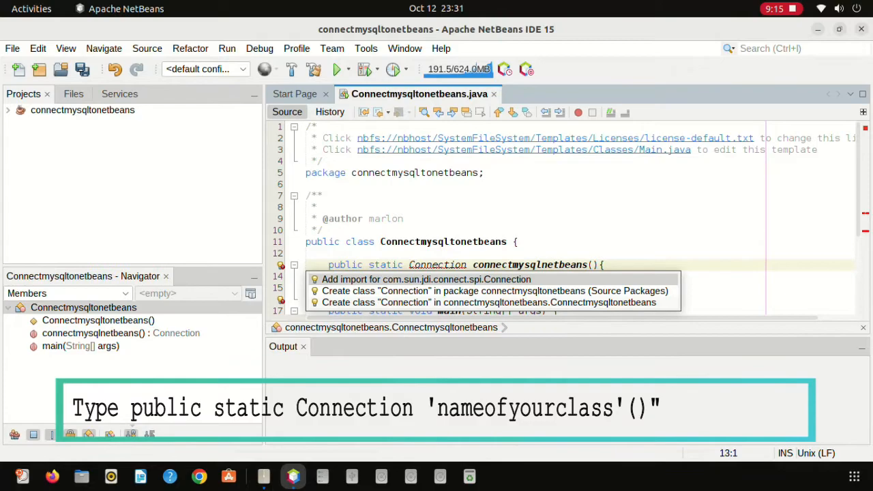
pyautogui.press('Return')
pyautogui.scroll(-1, 566, 218)
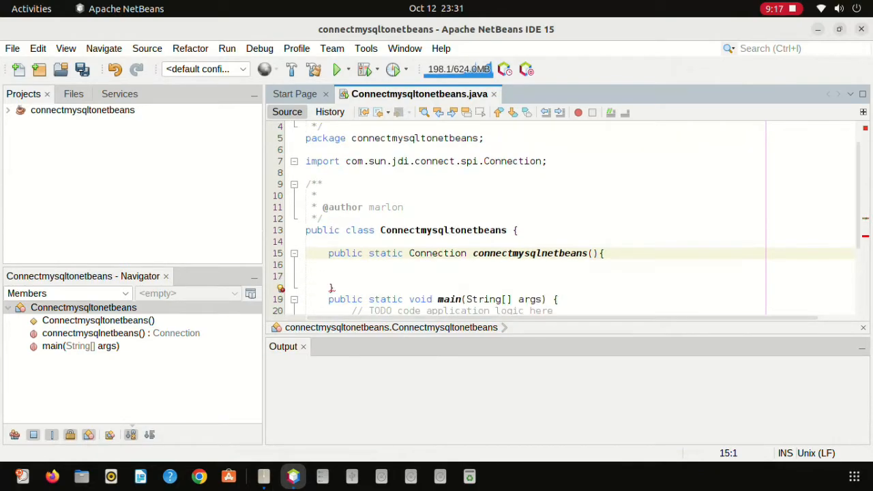
# Use the missing-return hint to add 'return null;' to the method.
pyautogui.click(352, 265)
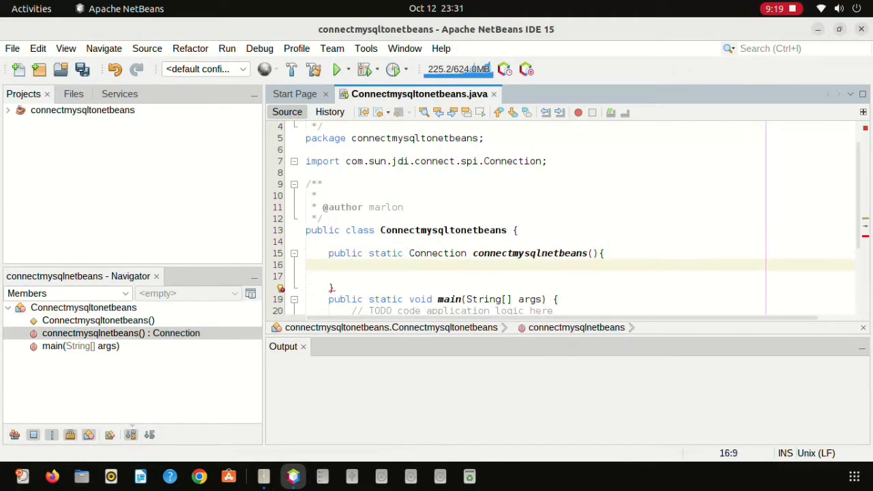
pyautogui.click(281, 288)
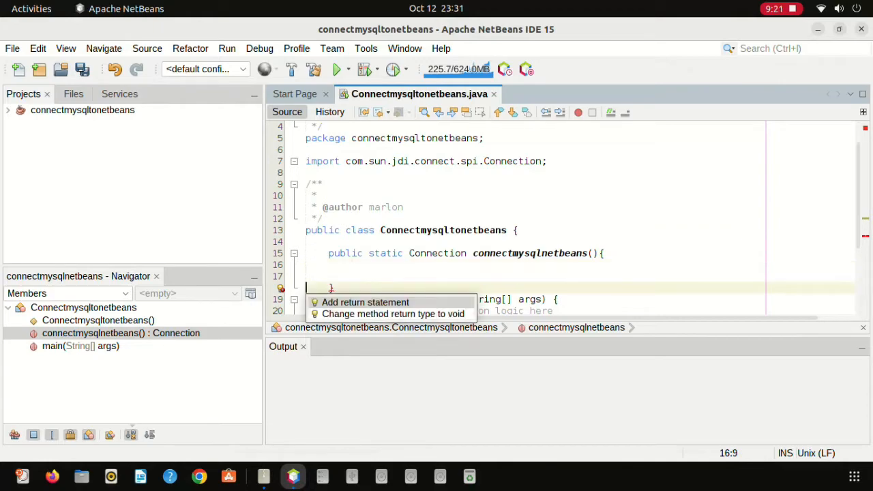
pyautogui.click(352, 265)
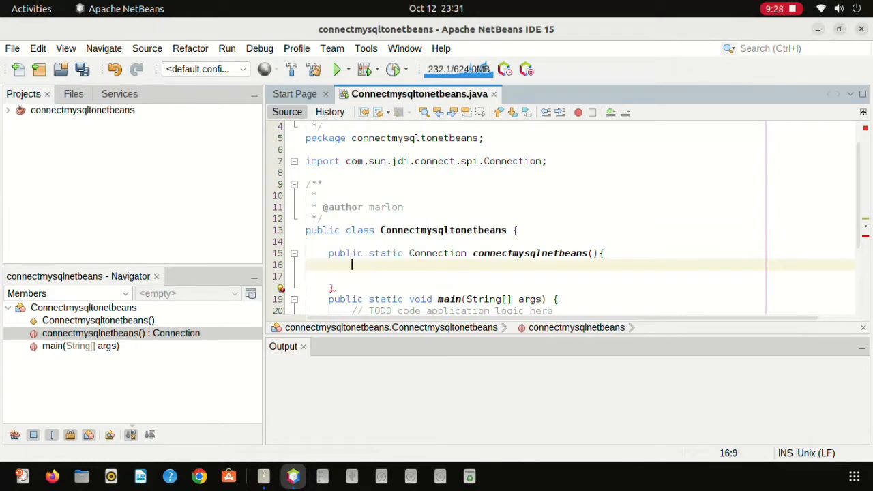
pyautogui.click(281, 289)
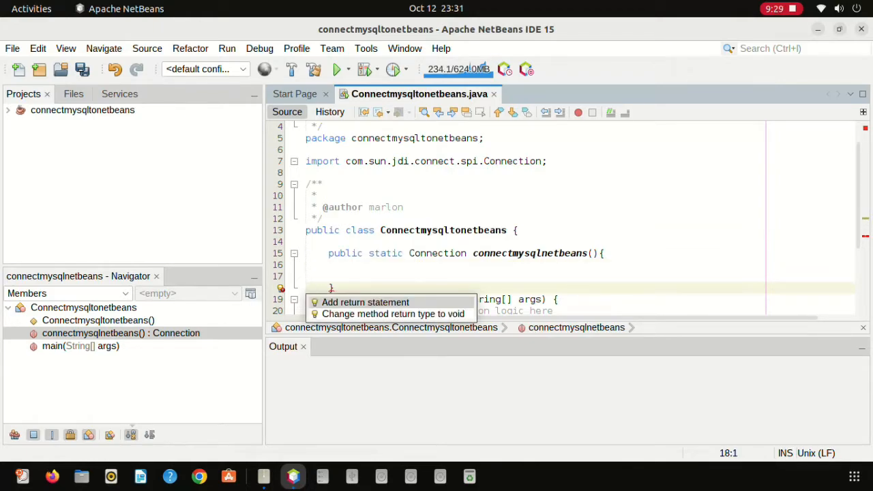
pyautogui.press('Return')
pyautogui.click(352, 276)
pyautogui.scroll(1, 559, 219)
pyautogui.scroll(-3, 559, 219)
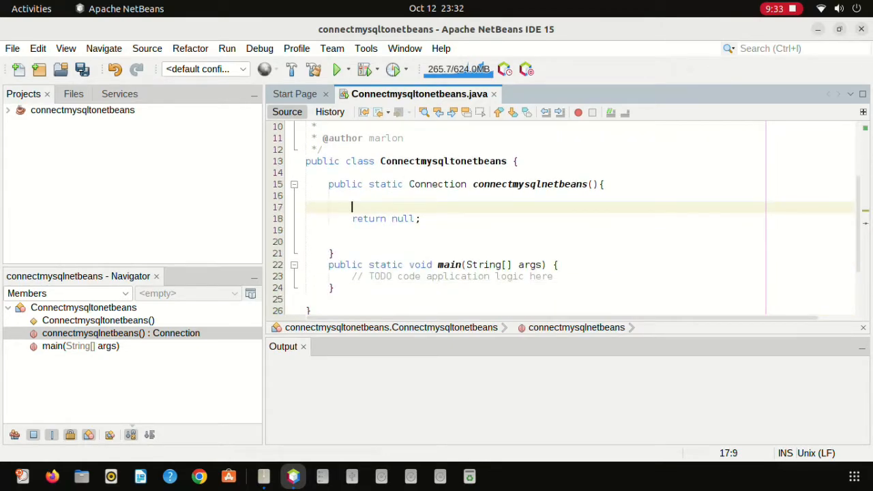
# Add an empty try block followed by catch(Exception e) before return null.
pyautogui.write('try')
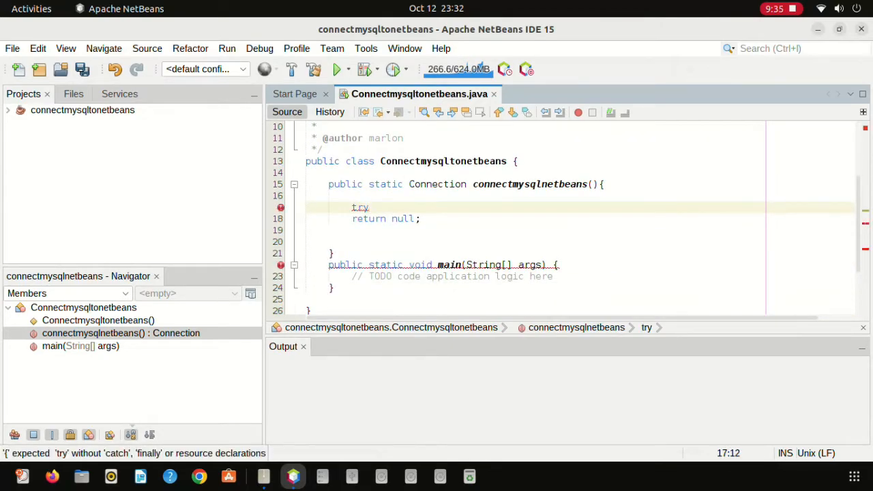
pyautogui.write('P{')
pyautogui.press('Return')
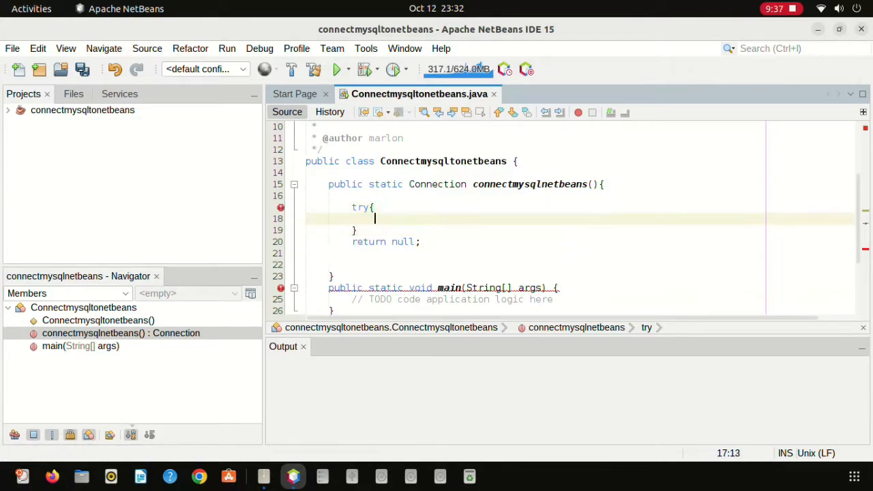
pyautogui.press('Down')
pyautogui.write('catch')
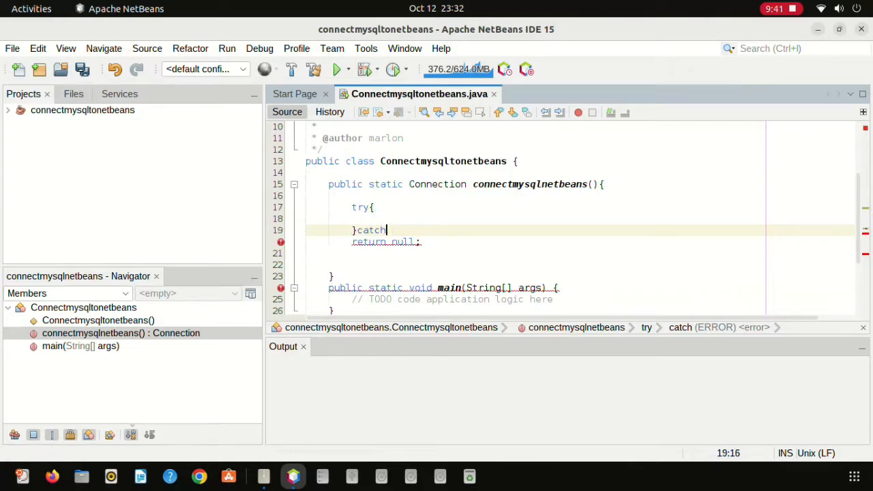
pyautogui.write('(')
pyautogui.write('Exception')
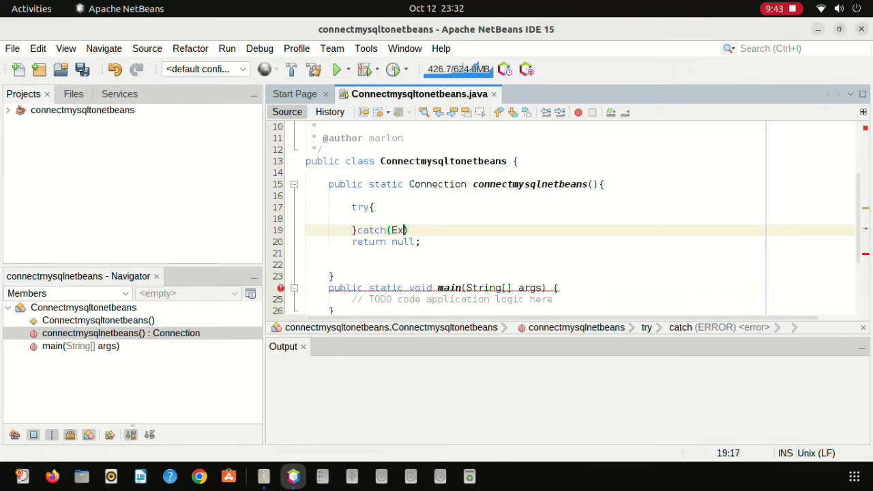
pyautogui.write(' e){')
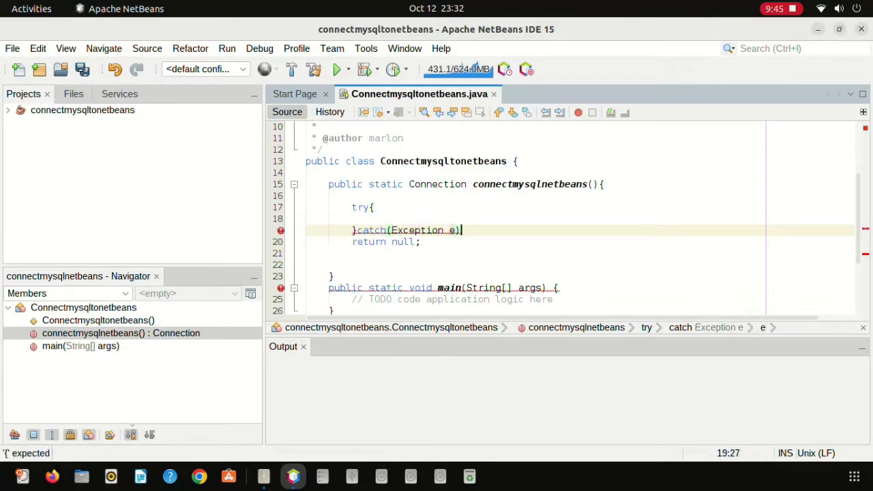
pyautogui.press('Return')
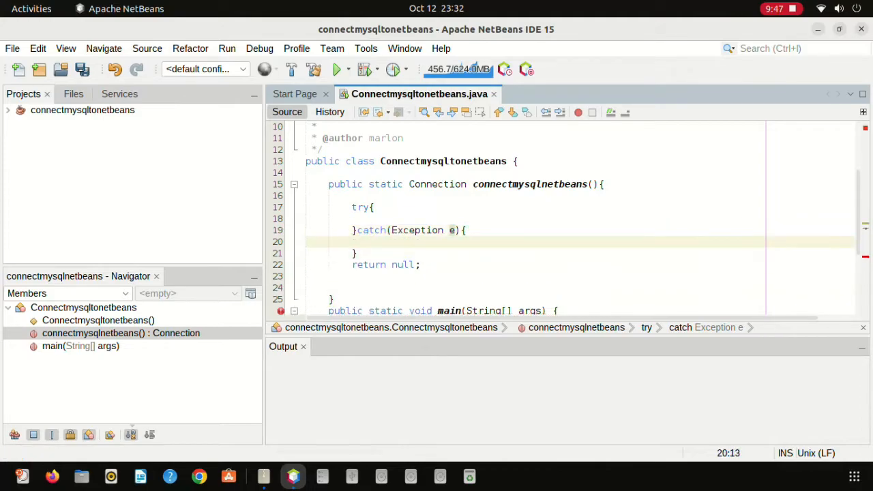
# Make the catch call JOptionPane.showMessageDialog(null, e), then open a line inside try.
pyautogui.write('j')
pyautogui.press('BackSpace')
pyautogui.write('J')
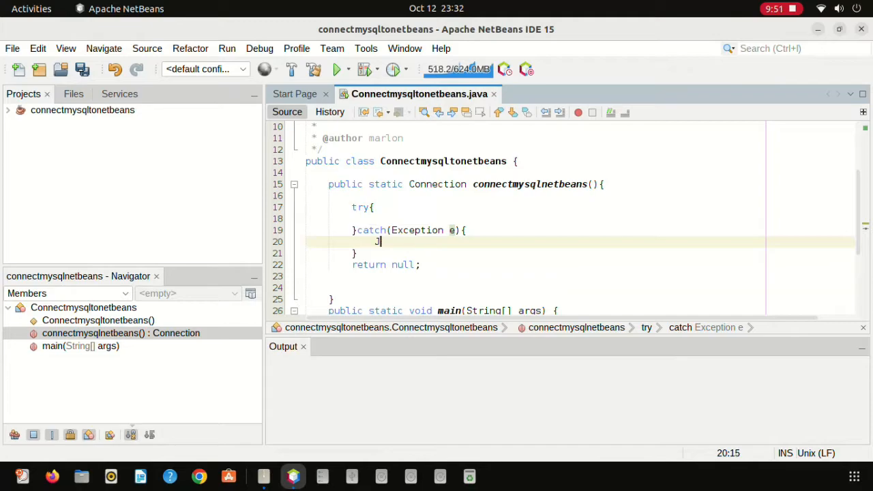
pyautogui.write('optionP')
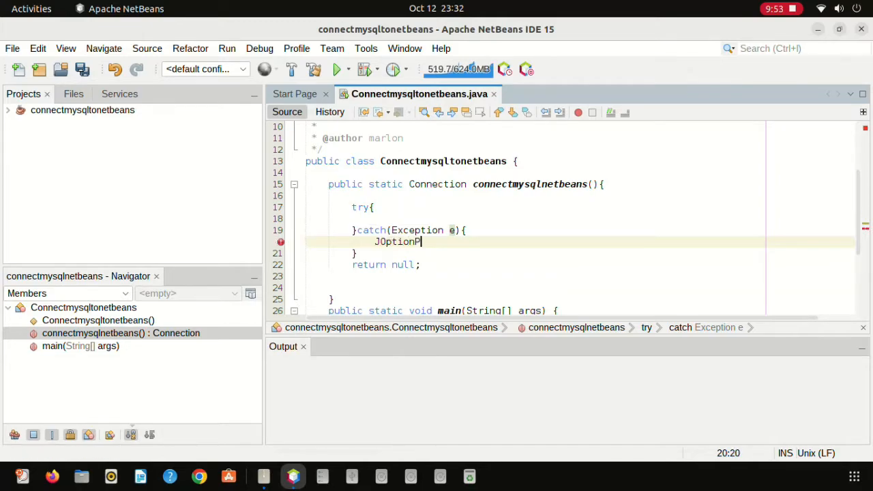
pyautogui.write('ane.sh')
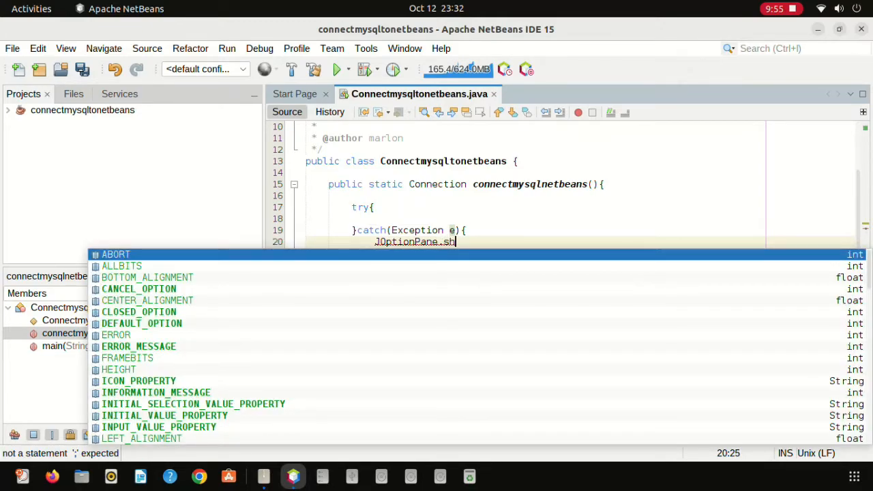
pyautogui.write('owMEssa')
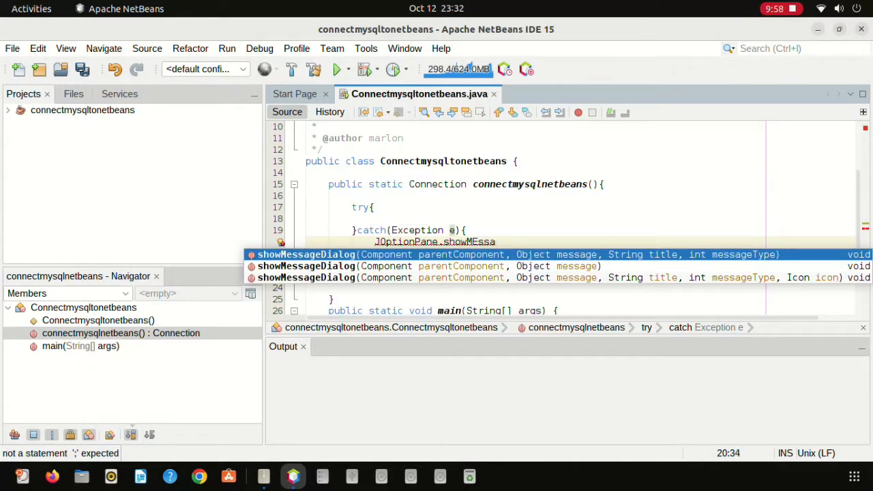
pyautogui.press('Return')
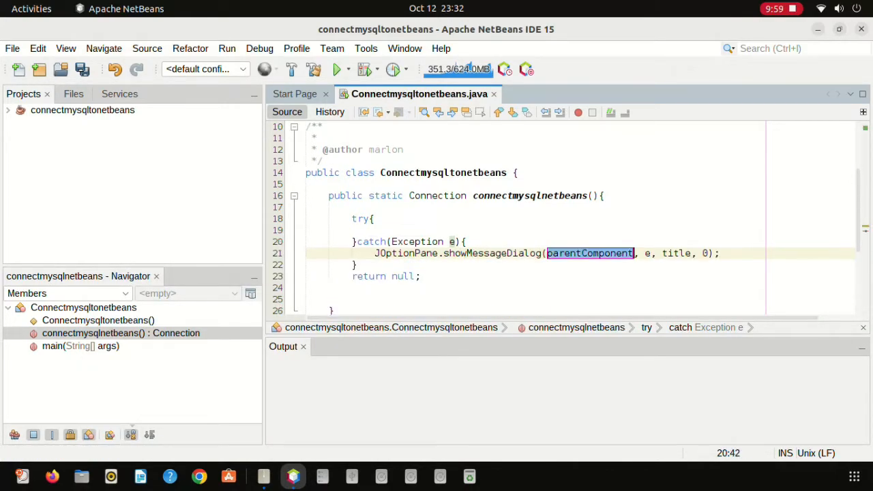
pyautogui.write('null')
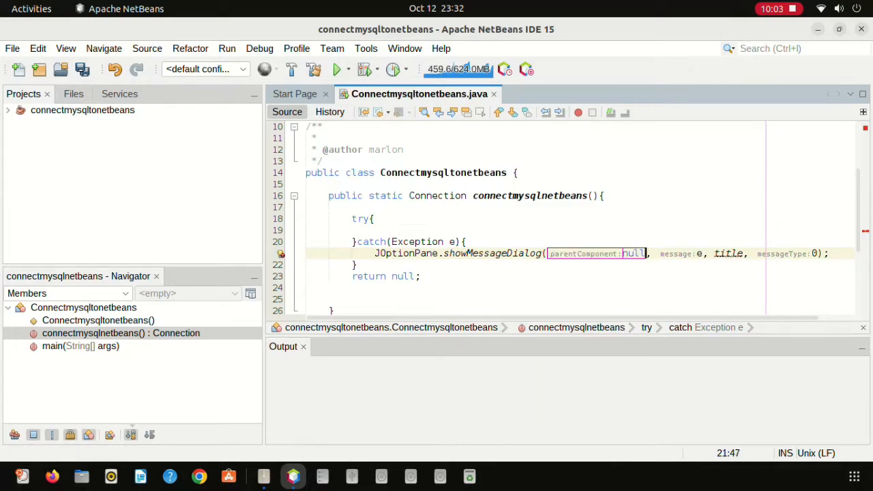
pyautogui.click(720, 253)
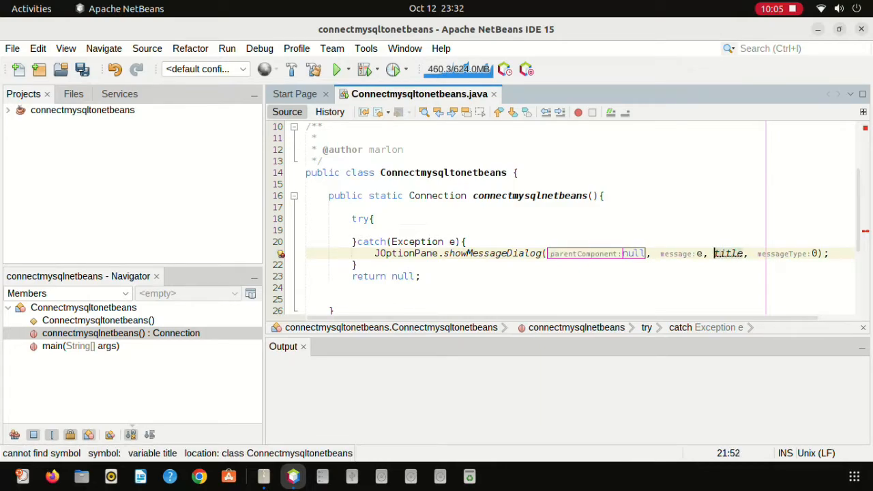
pyautogui.press('Delete')
pyautogui.press('Delete')
pyautogui.press('Delete')
pyautogui.press('Delete')
pyautogui.press('Delete')
pyautogui.press('Delete')
pyautogui.press('Delete')
pyautogui.press('Delete')
pyautogui.press('Delete')
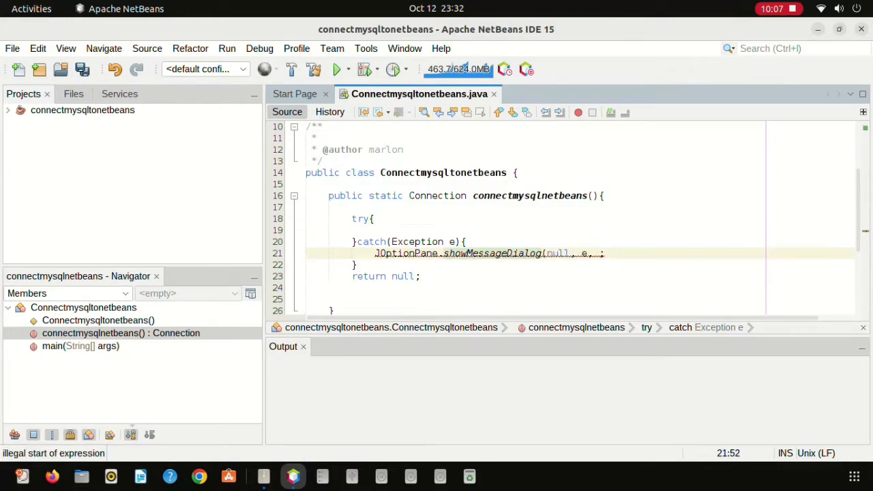
pyautogui.write(')')
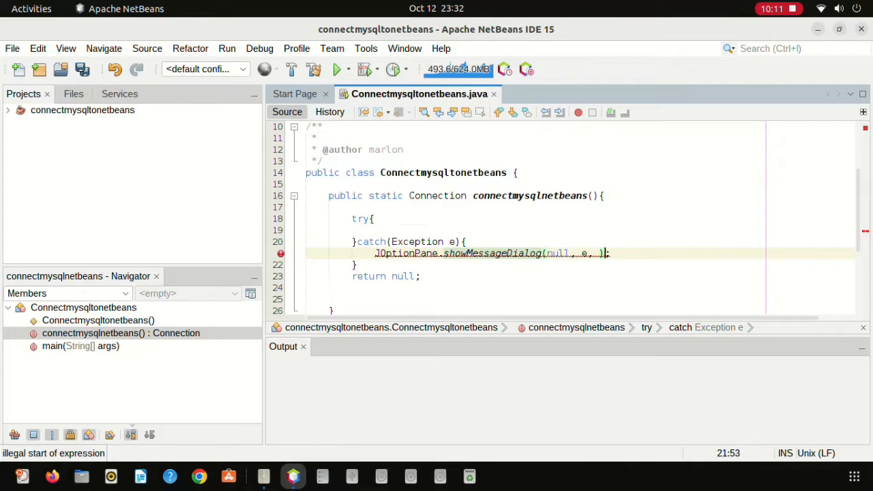
pyautogui.press('BackSpace')
pyautogui.press('BackSpace')
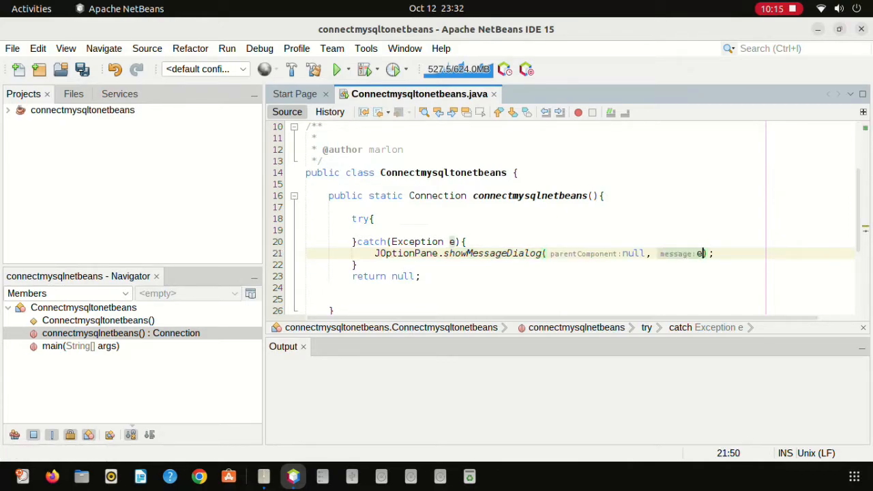
pyautogui.click(374, 219)
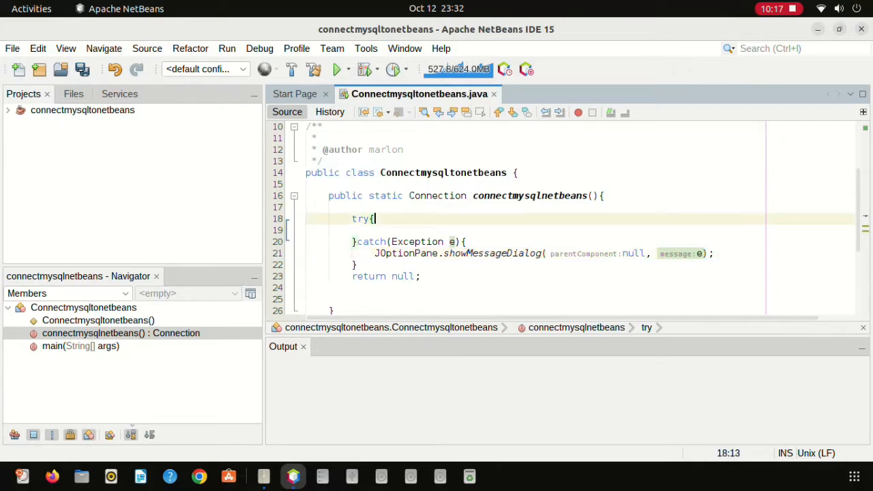
pyautogui.press('Return')
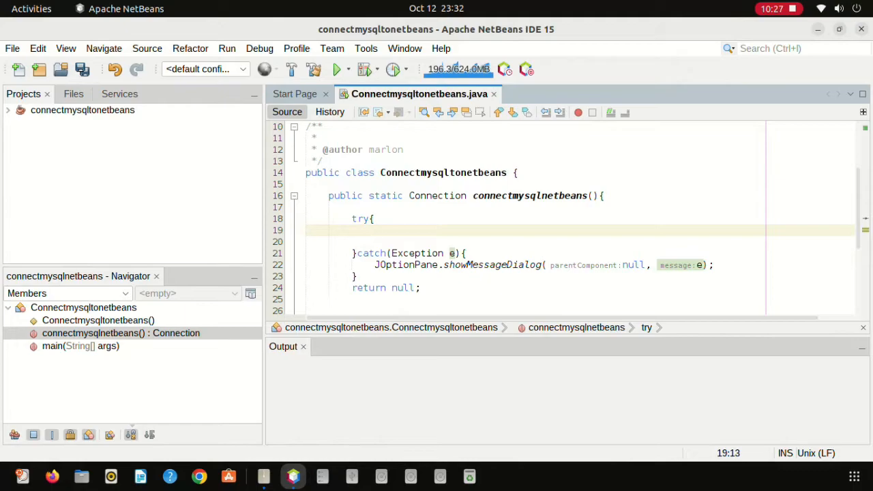
# Declare String username = "root" and a String password holding the MySQL password.
pyautogui.write('String use')
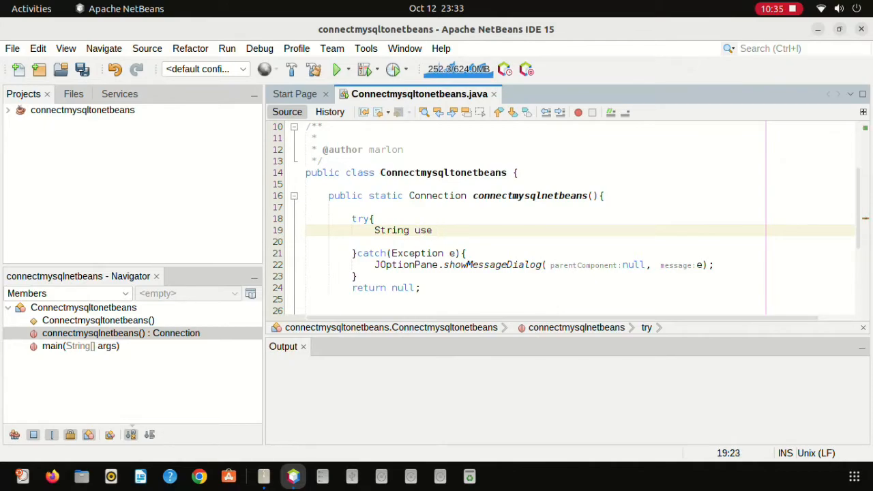
pyautogui.write('rname = ')
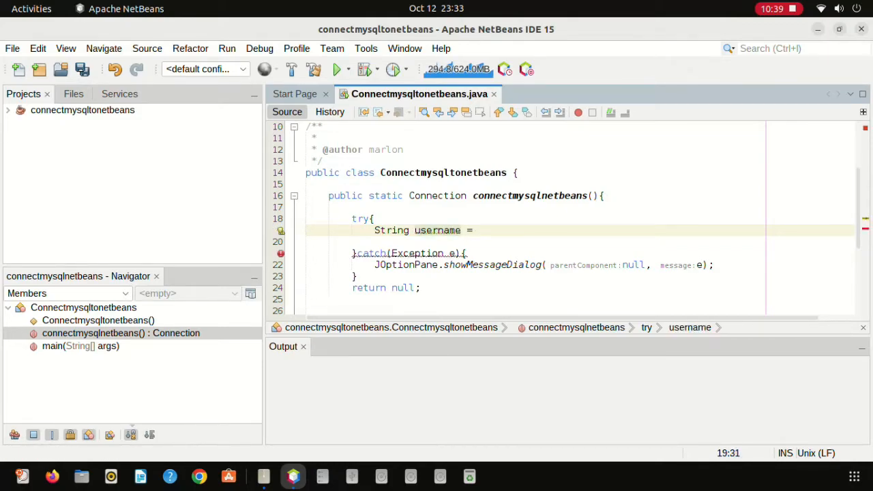
pyautogui.write('"roo')
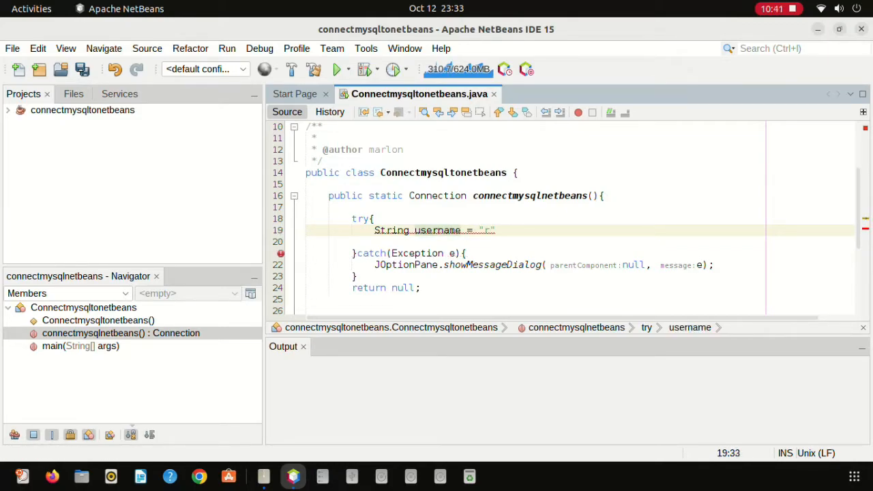
pyautogui.write('t')
pyautogui.write('";')
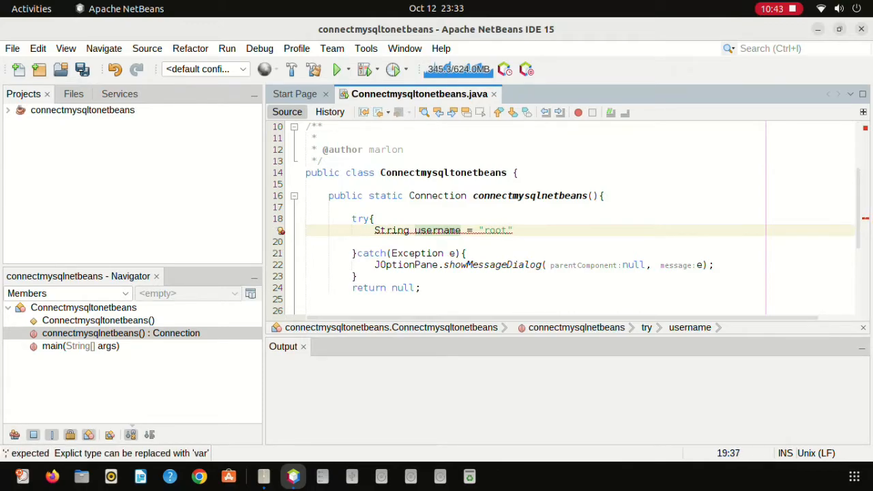
pyautogui.press('Return')
pyautogui.write('String passwor')
pyautogui.write('d = "12')
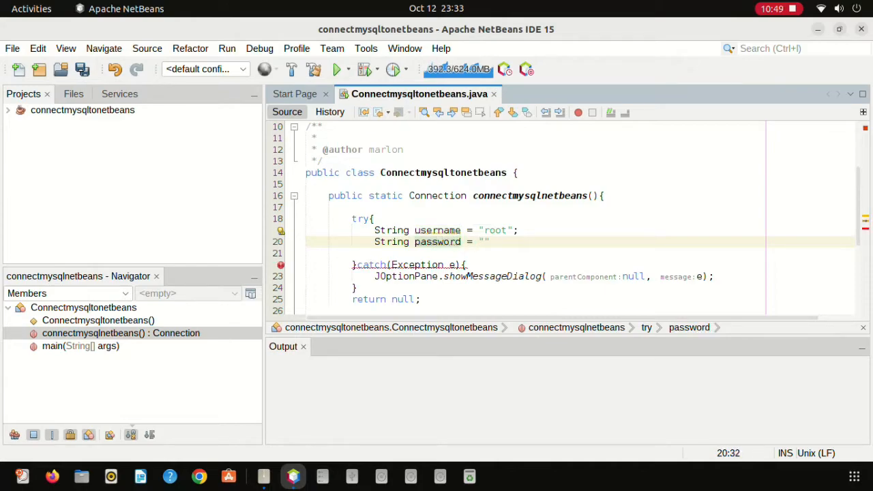
pyautogui.write('34"')
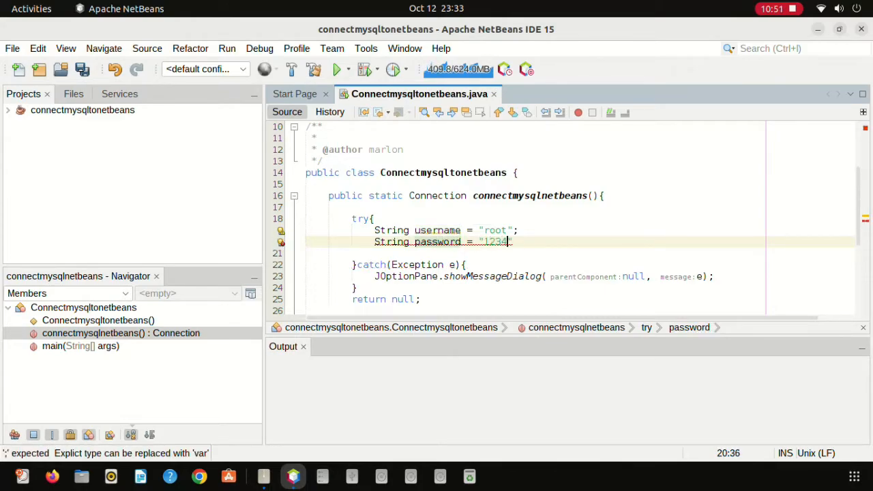
pyautogui.write(';')
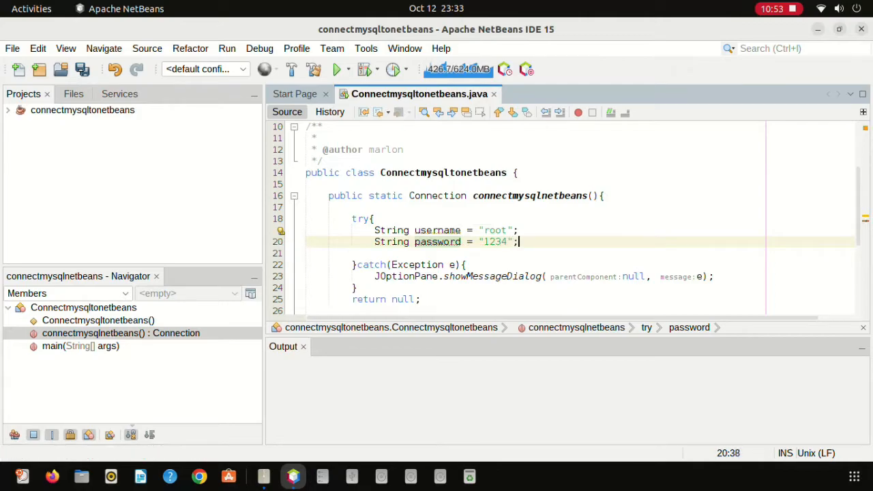
# Comment the password line 'this is your username and password in mysql', then begin String sql =.
pyautogui.press('Up')
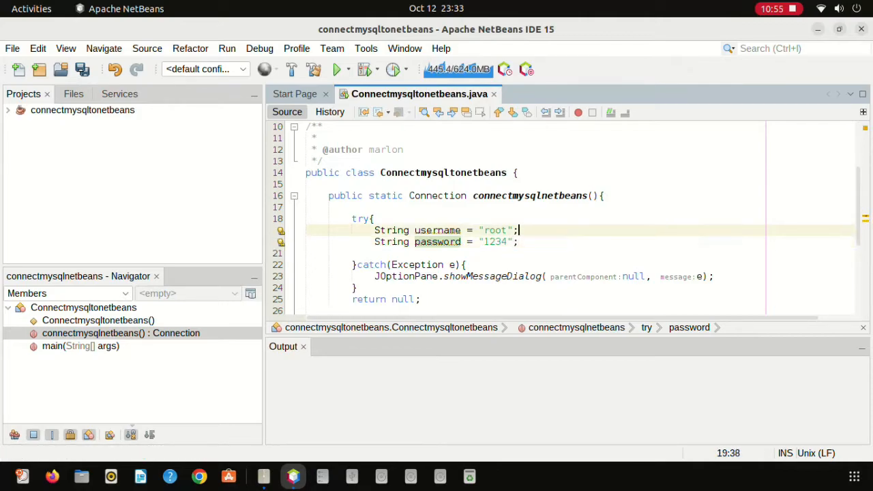
pyautogui.press('Down')
pyautogui.write('t')
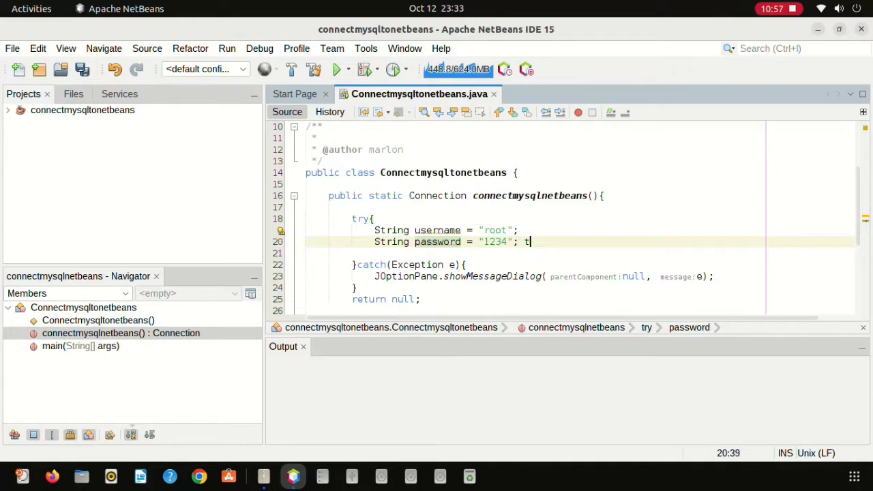
pyautogui.write('his is your')
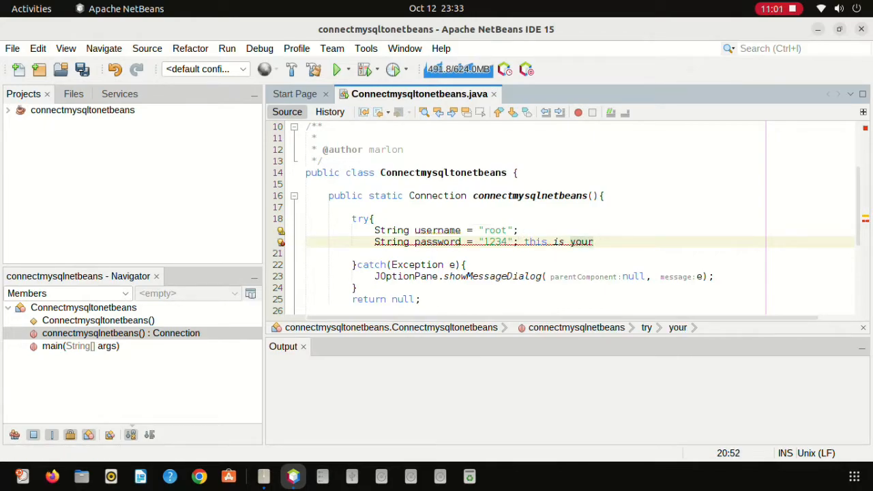
pyautogui.write(' username ')
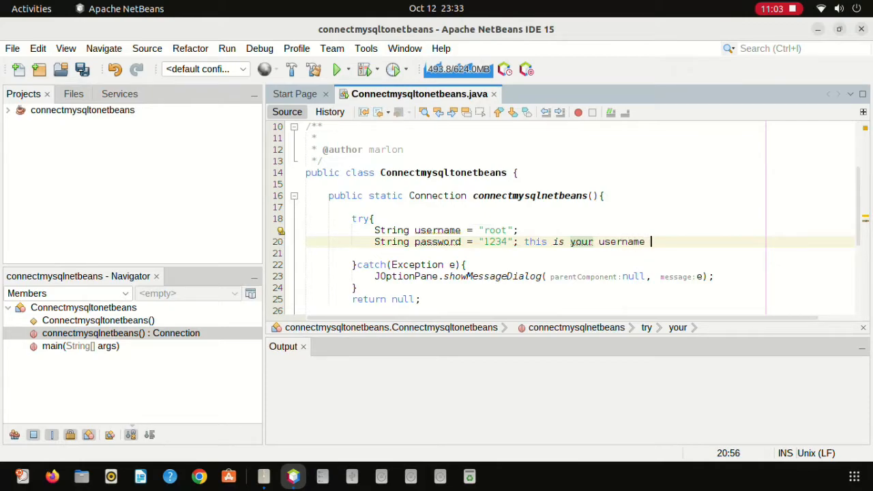
pyautogui.write('and password')
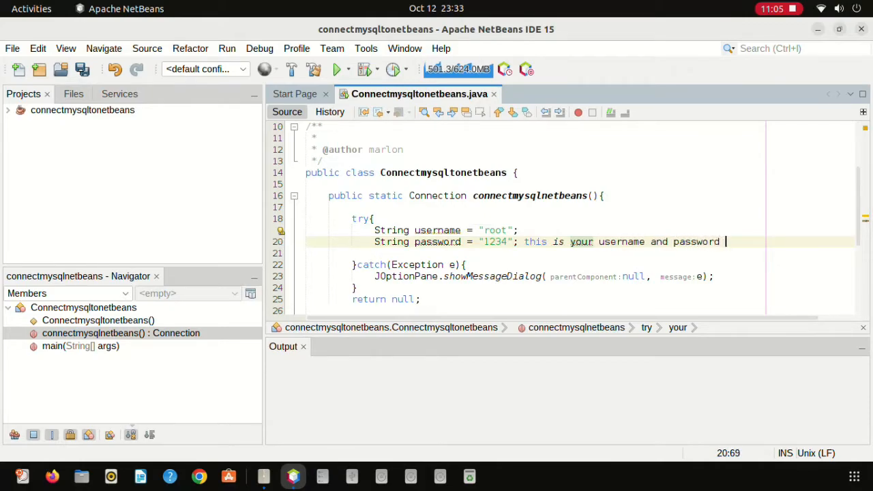
pyautogui.write(' in mysql')
pyautogui.press('BackSpace')
pyautogui.write(';')
pyautogui.press('BackSpace')
pyautogui.press('BackSpace')
pyautogui.write('l')
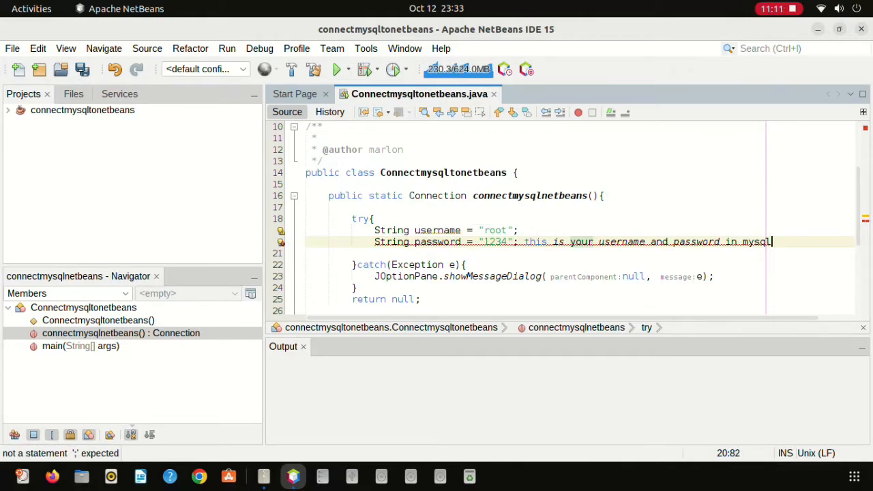
pyautogui.click(530, 242)
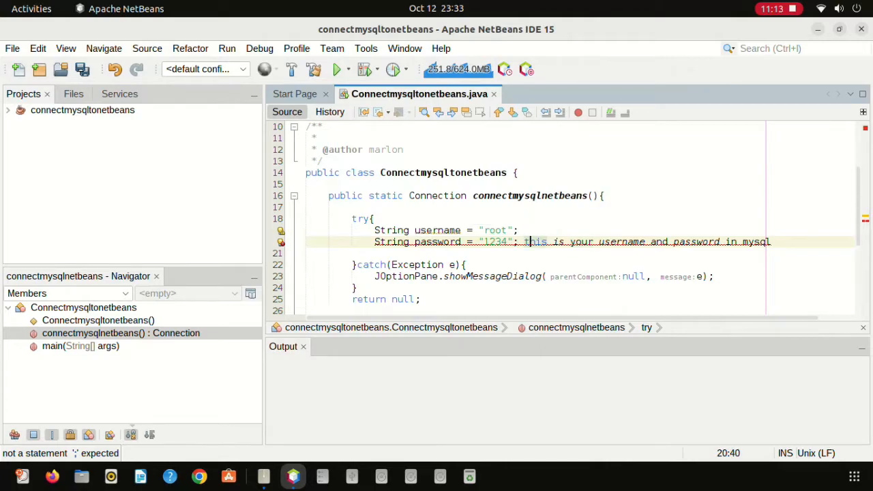
pyautogui.click(525, 241)
pyautogui.write('//')
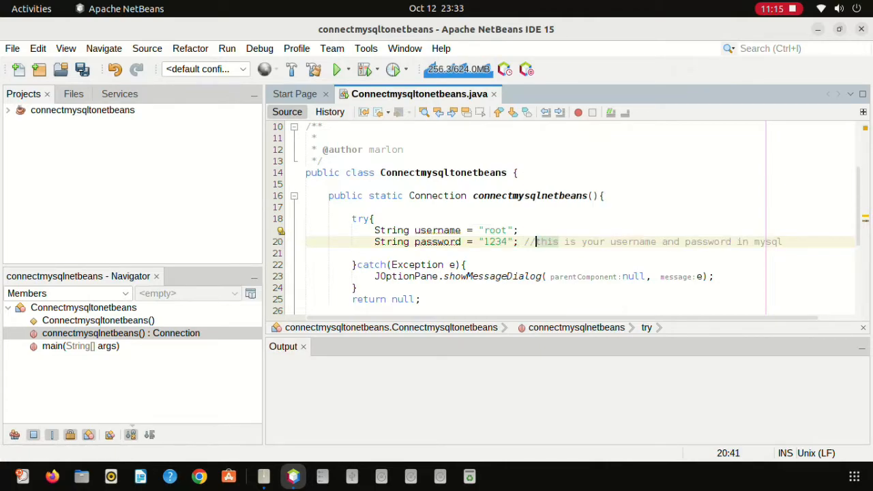
pyautogui.click(555, 242)
pyautogui.moveTo(782, 241); pyautogui.dragTo(519, 230)
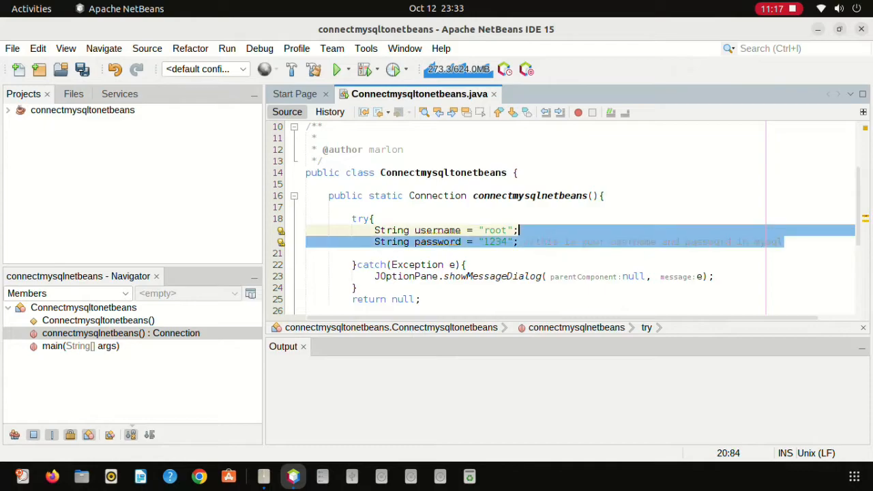
pyautogui.click(783, 241)
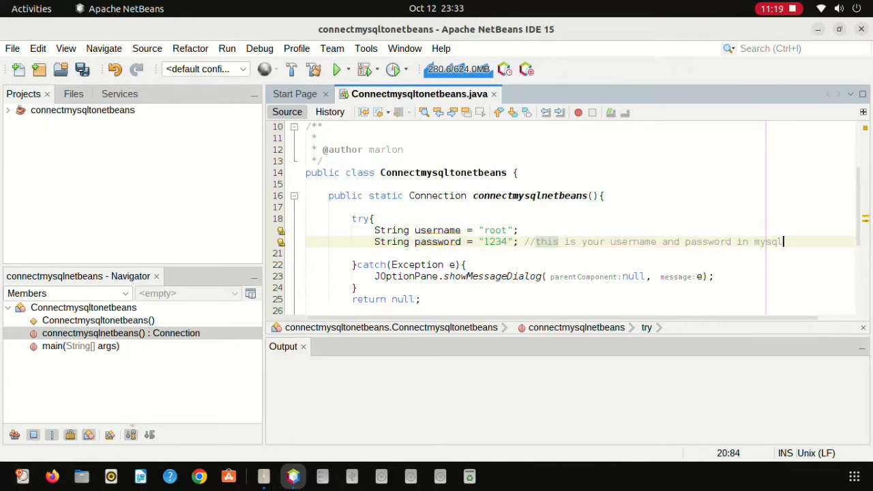
pyautogui.press('Return')
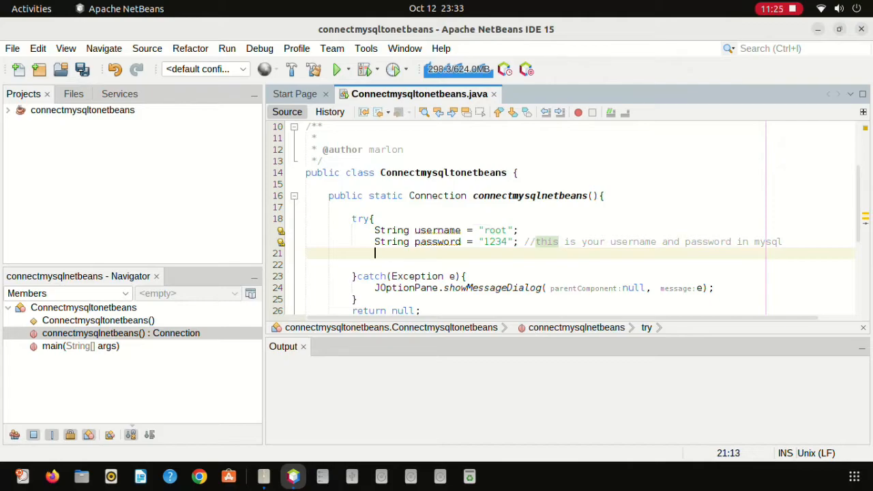
pyautogui.write('String sql =')
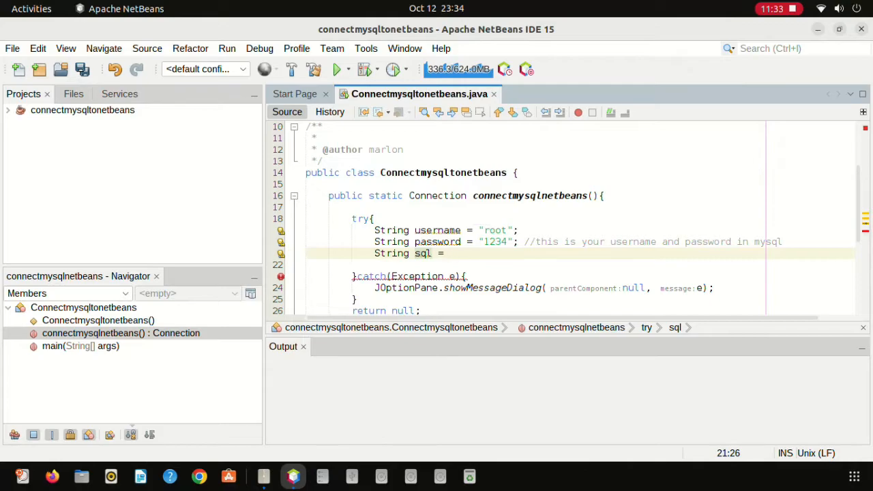
# Open the MySQL connection's properties and select jdbc:mysql://localhost:3306 in its display name.
pyautogui.click(119, 94)
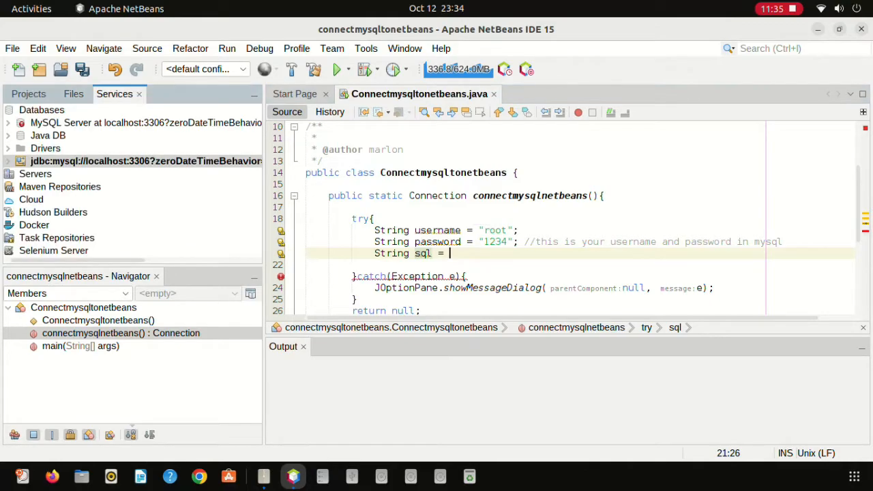
pyautogui.rightClick(63, 162)
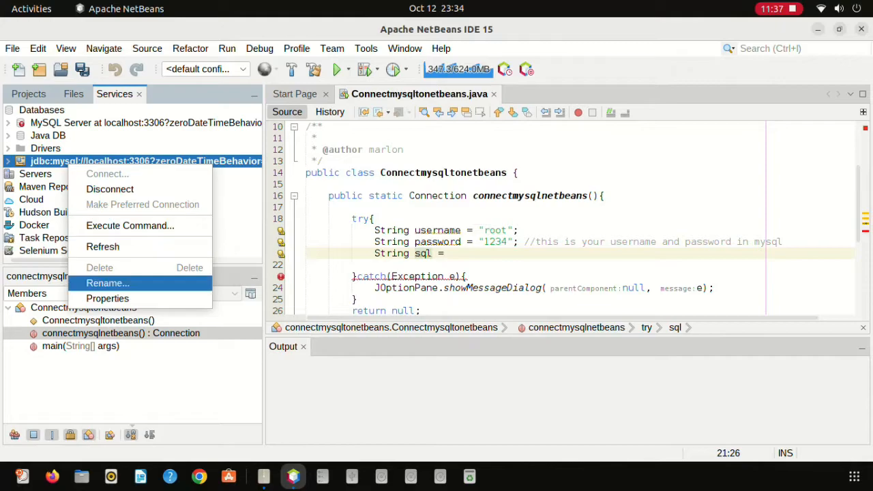
pyautogui.click(88, 299)
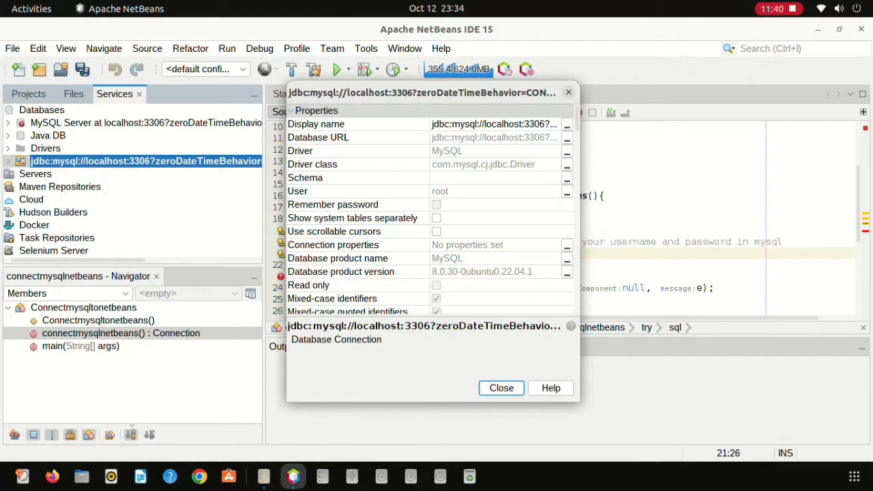
pyautogui.click(494, 124)
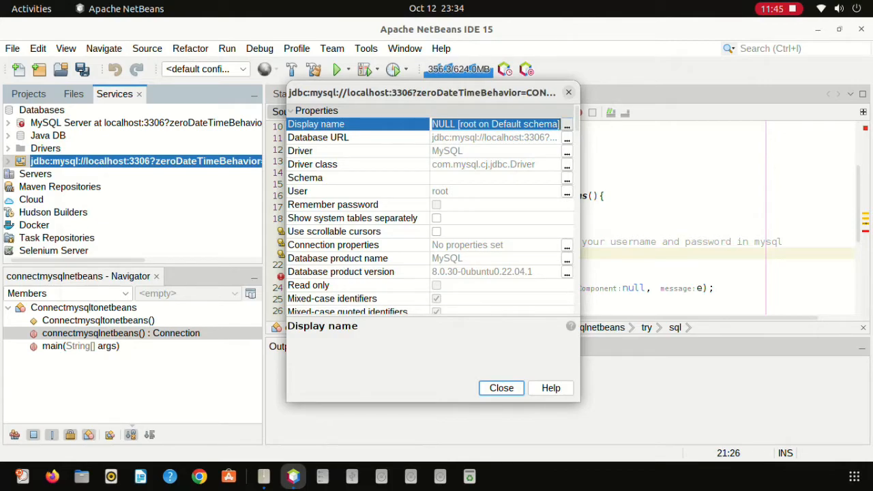
pyautogui.click(567, 126)
pyautogui.moveTo(405, 170); pyautogui.dragTo(283, 159)
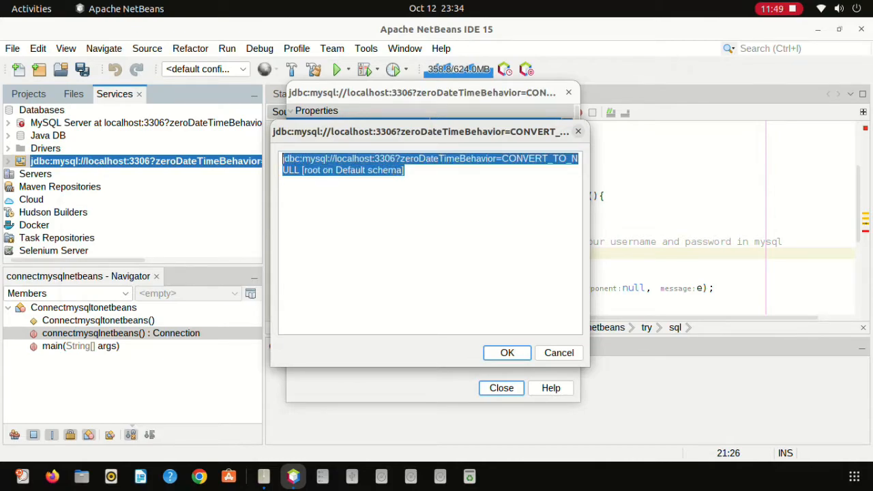
pyautogui.click(401, 159)
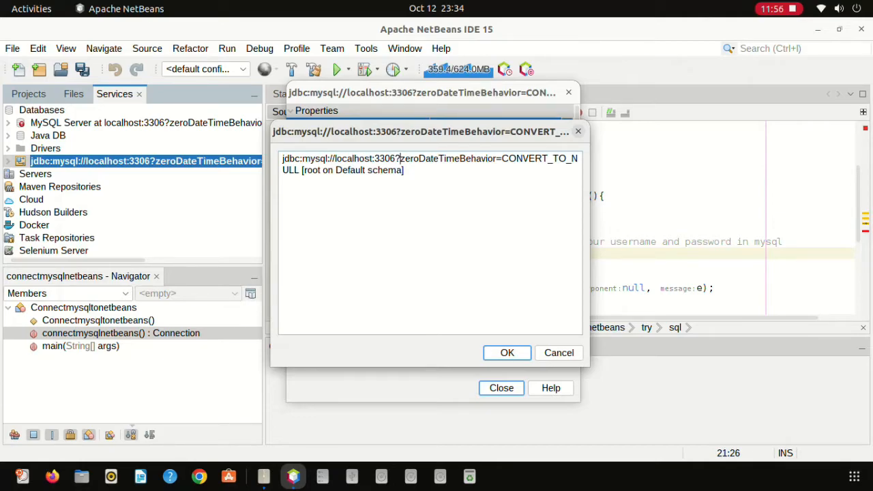
pyautogui.moveTo(370, 158); pyautogui.dragTo(284, 158)
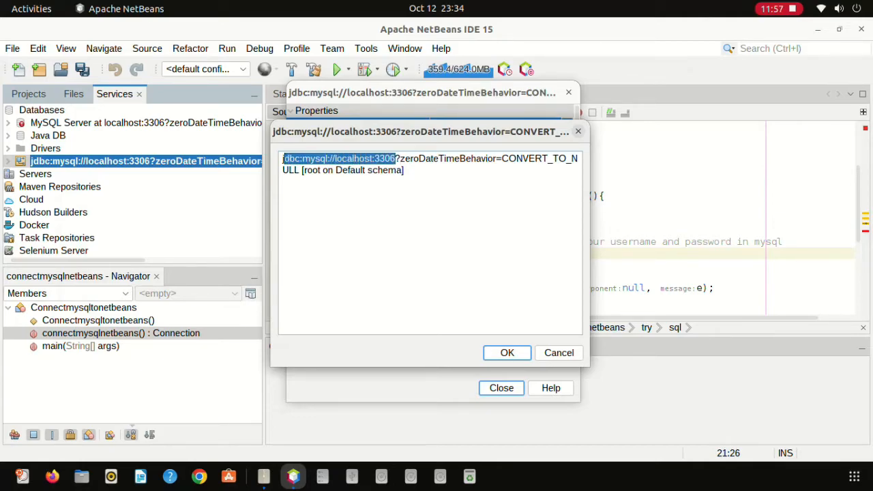
pyautogui.click(296, 159)
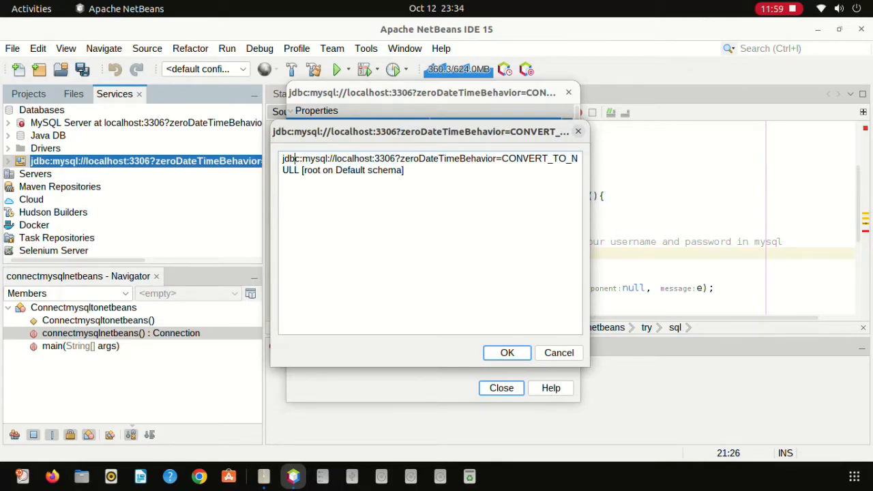
pyautogui.moveTo(283, 158); pyautogui.dragTo(395, 158)
pyautogui.hotkey('ctrl', 'c')
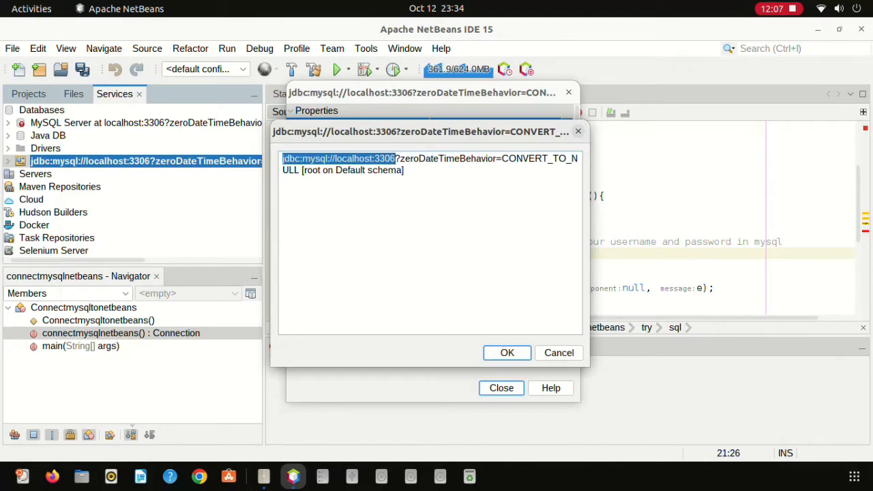
# Check the Database URL, close the properties and return to the sql line.
pyautogui.click(507, 353)
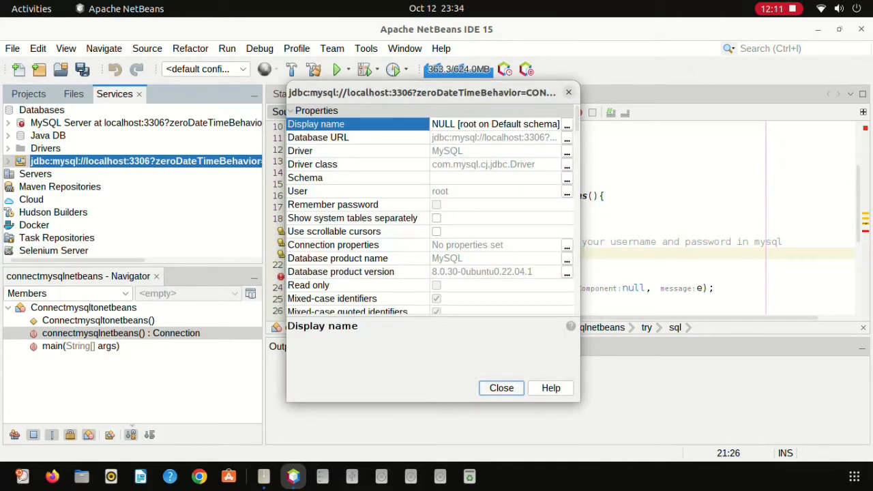
pyautogui.click(567, 139)
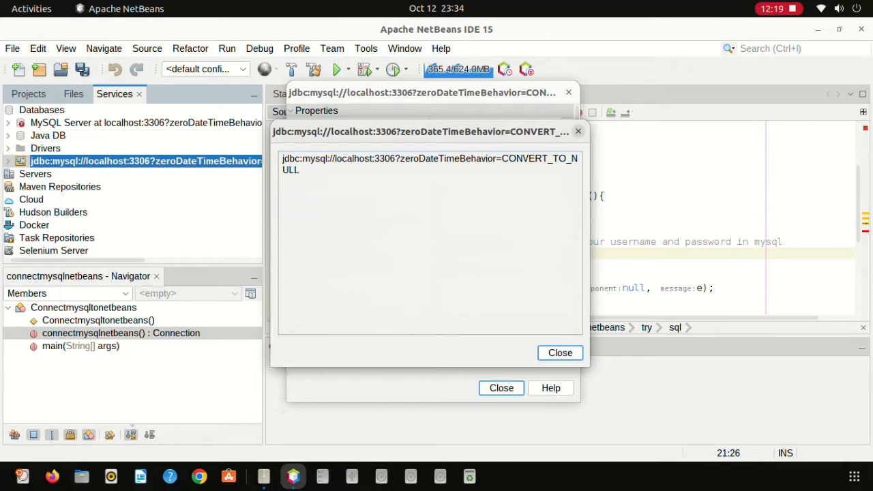
pyautogui.click(578, 131)
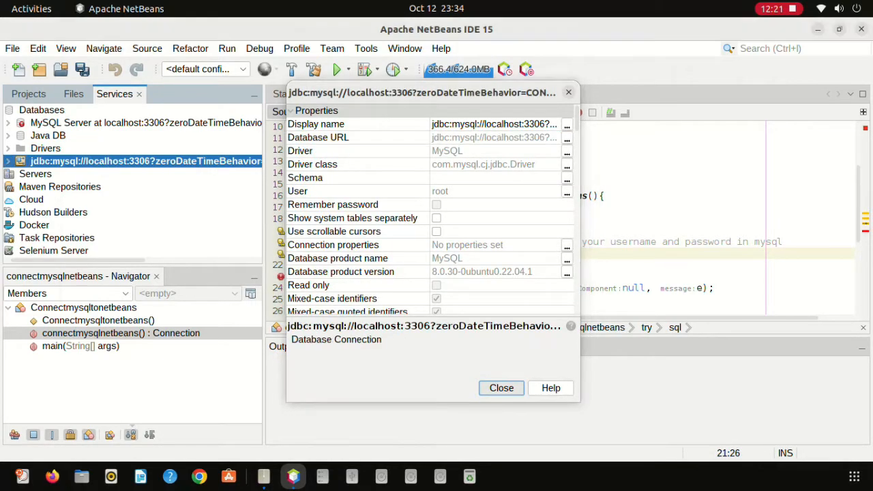
pyautogui.click(501, 388)
pyautogui.click(450, 253)
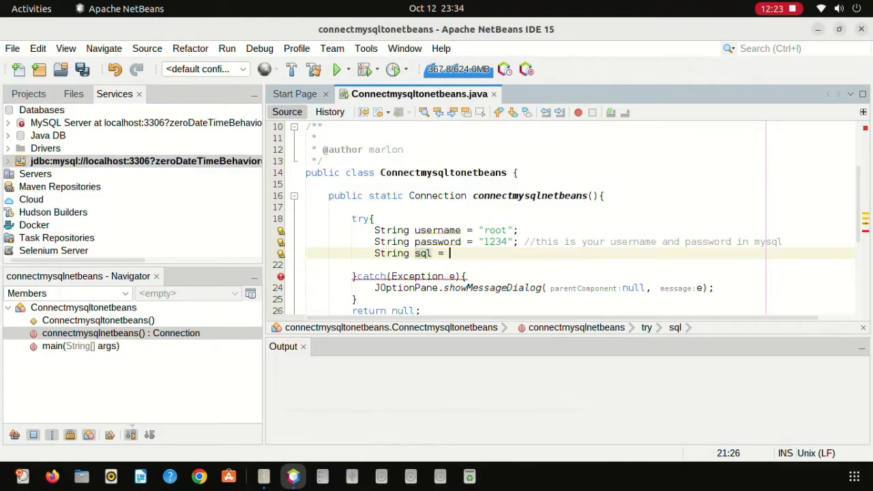
# Complete the URL string as "jdbc:mysql://localhost:3306/mysqltonetbeans"; and open a new line below.
pyautogui.write('"')
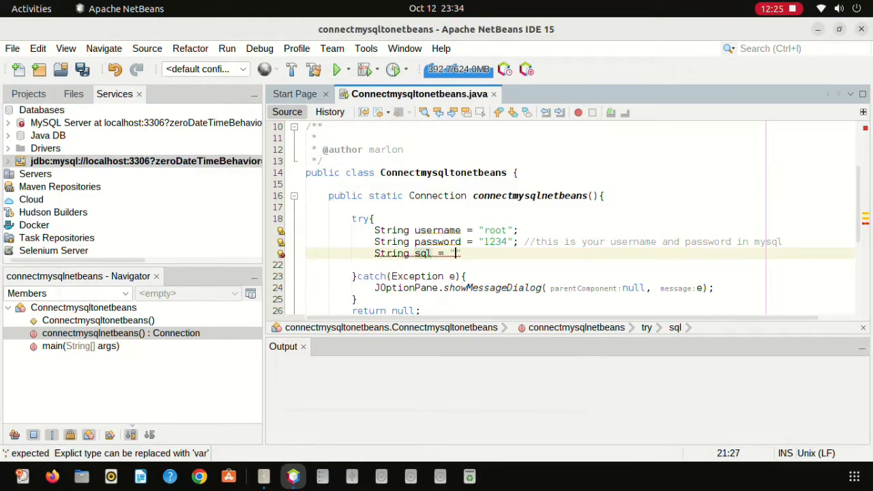
pyautogui.hotkey('ctrl', 'v')
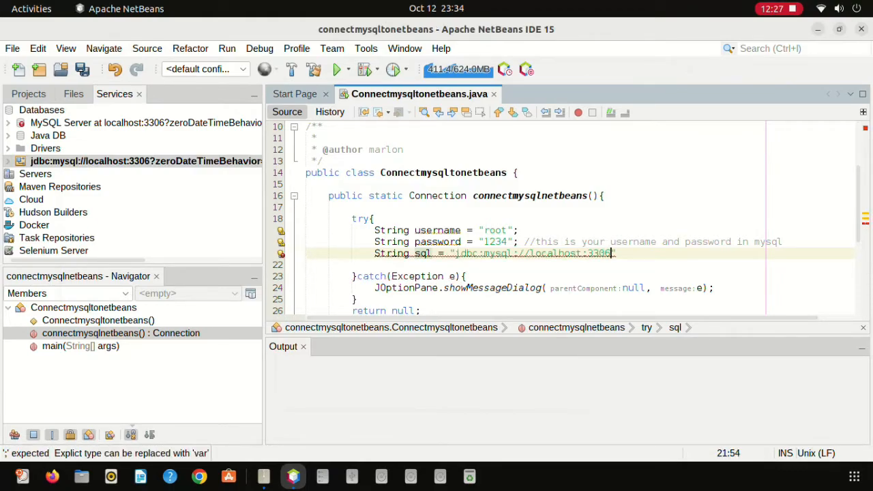
pyautogui.write('/')
pyautogui.click(9, 161)
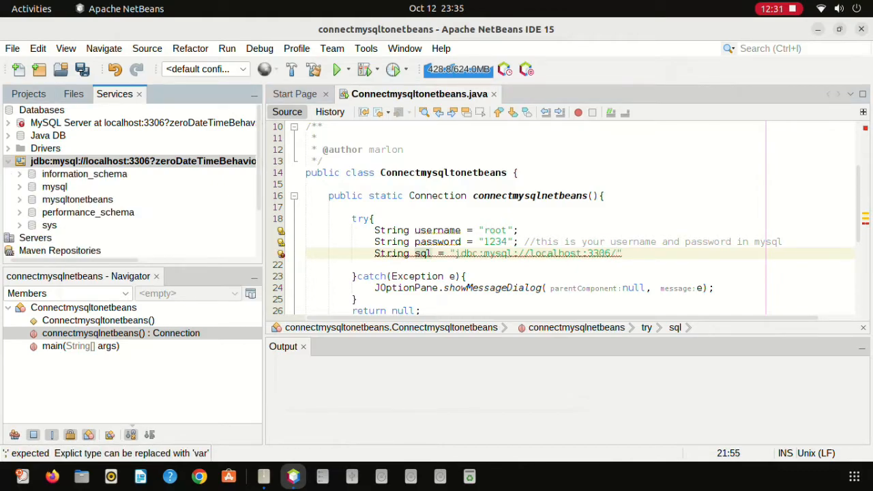
pyautogui.click(77, 200)
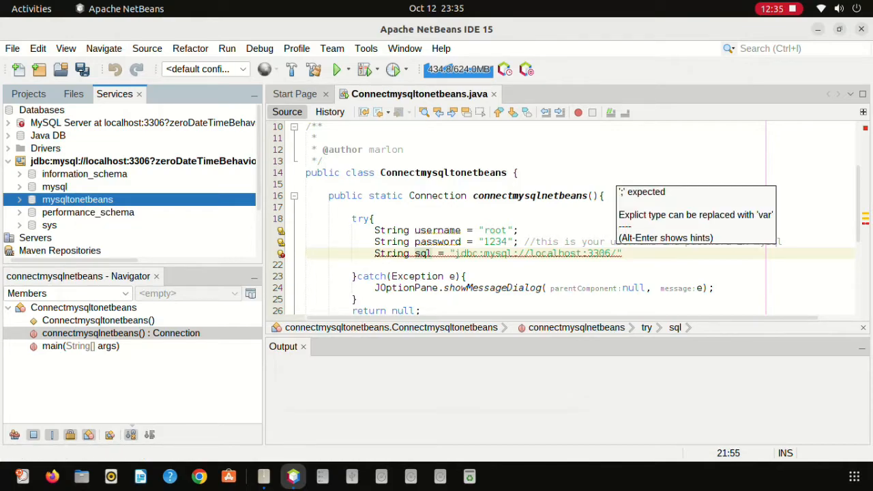
pyautogui.click(617, 253)
pyautogui.write('mysqlt')
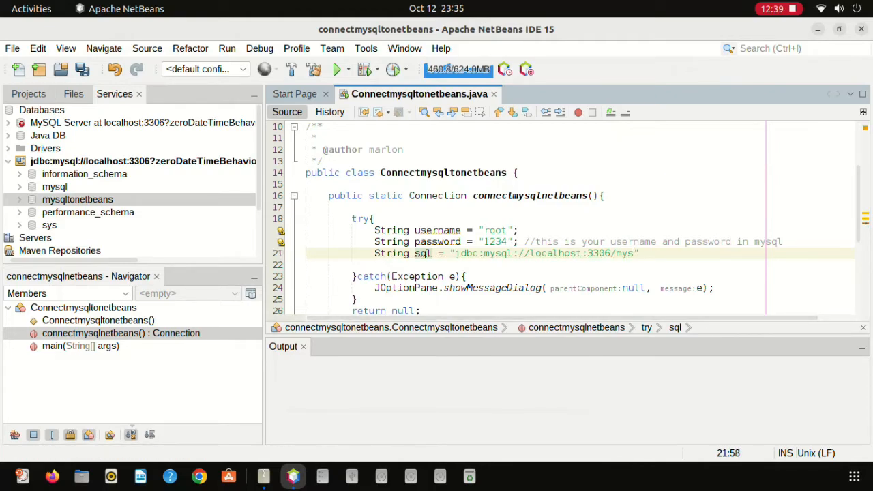
pyautogui.write('onet')
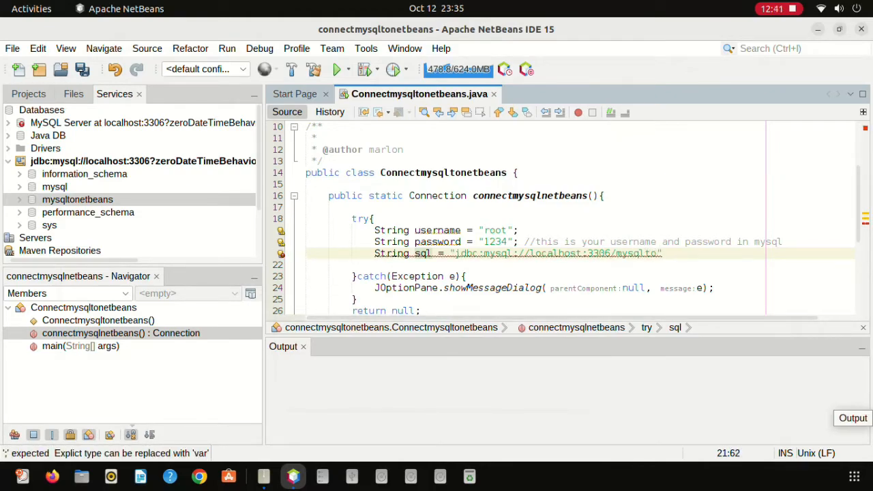
pyautogui.write('beans"')
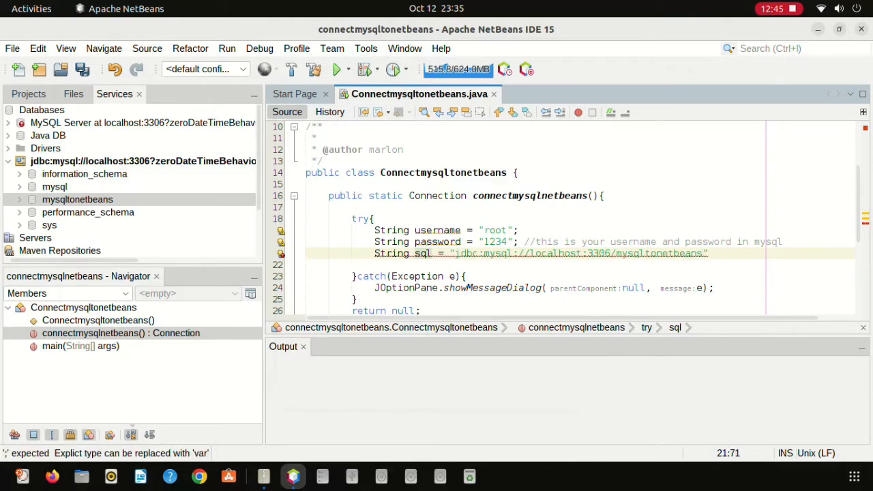
pyautogui.write(';')
pyautogui.press('Return')
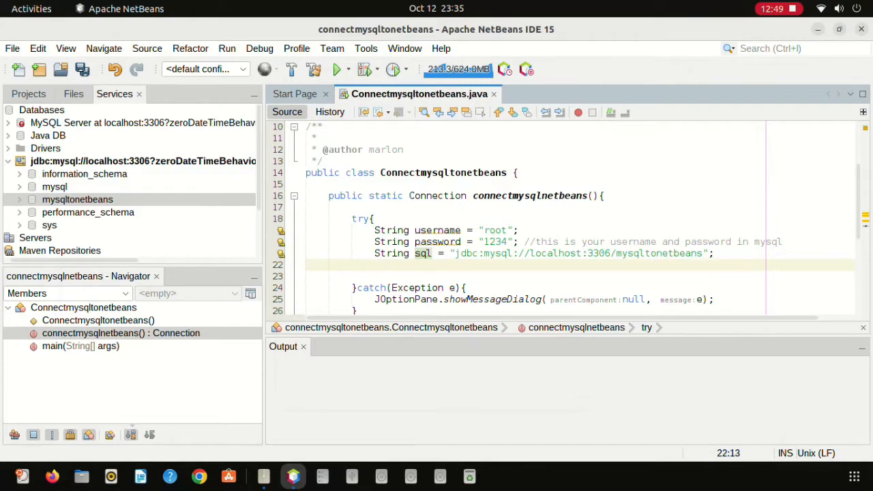
# Start a Class.forName call and copy the connection's driver class com.mysql.cj.jdbc.Driver from its properties.
pyautogui.write('Class')
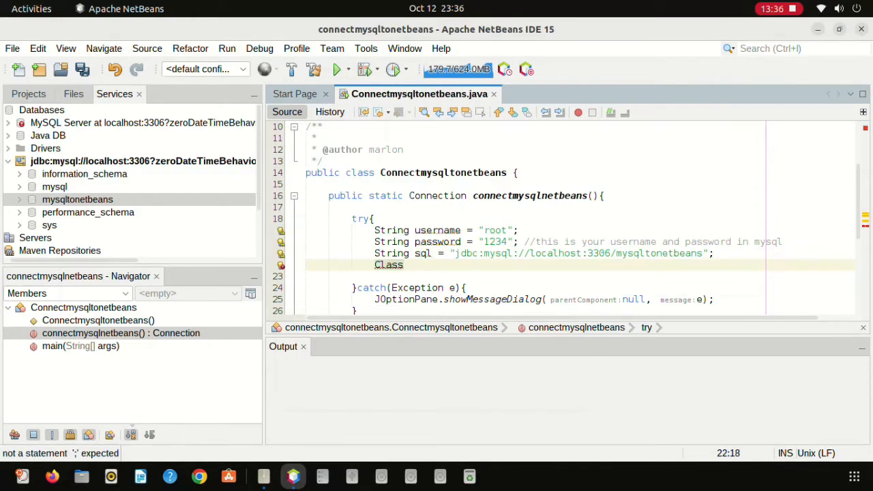
pyautogui.write('.fo')
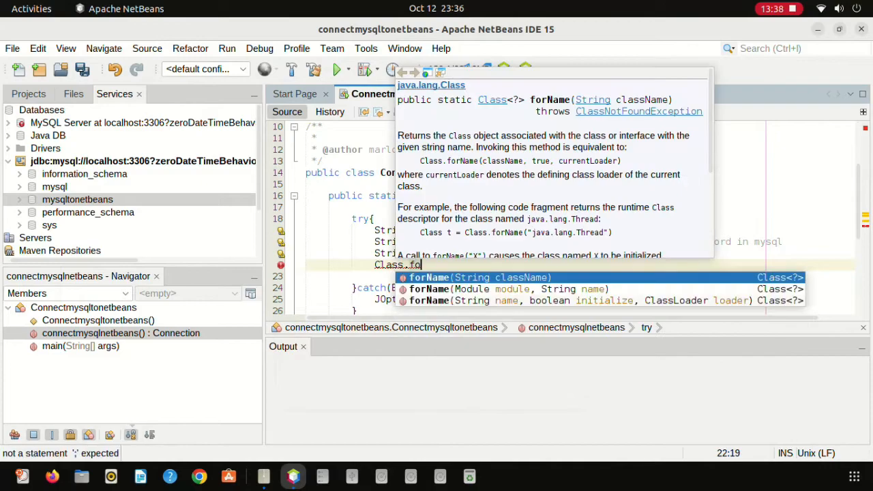
pyautogui.write('rName')
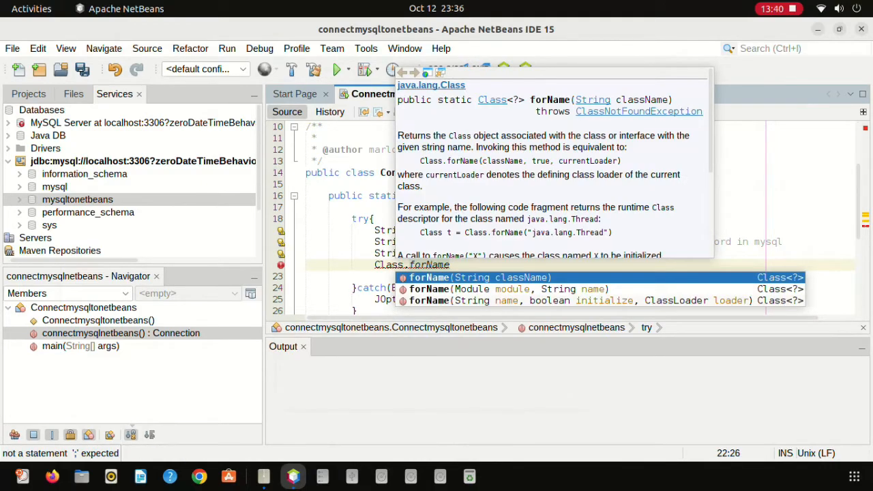
pyautogui.press('Return')
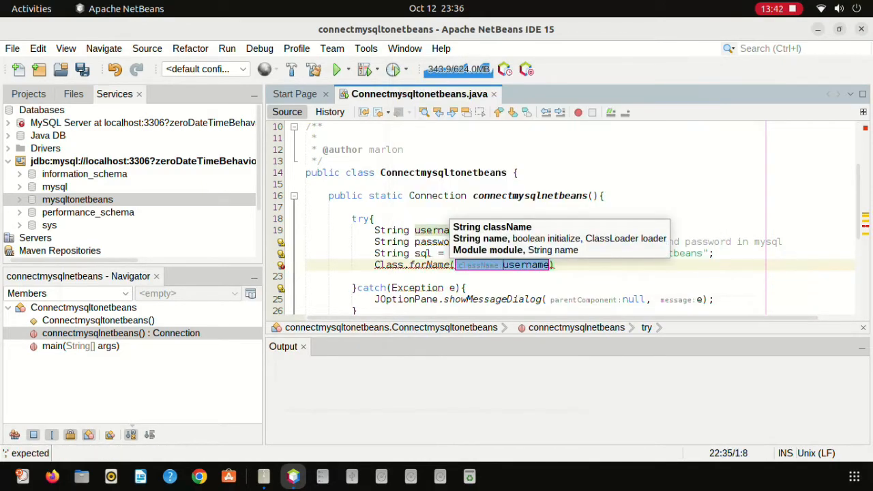
pyautogui.rightClick(76, 160)
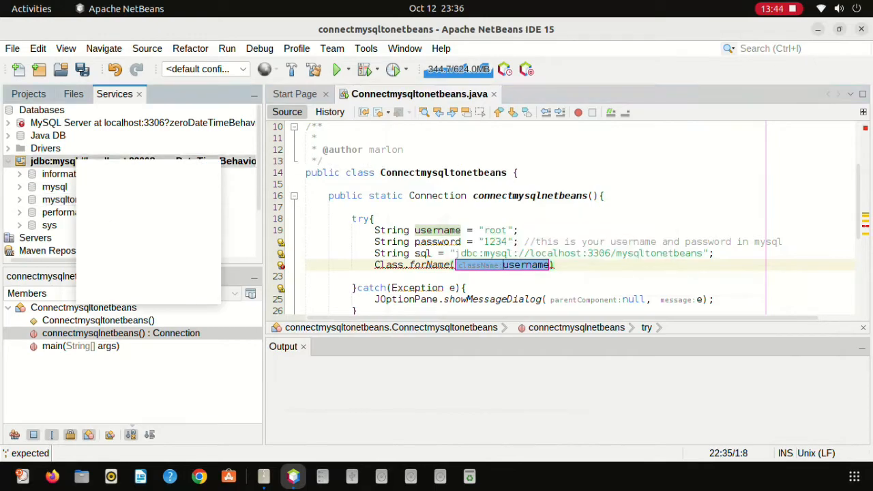
pyautogui.click(118, 294)
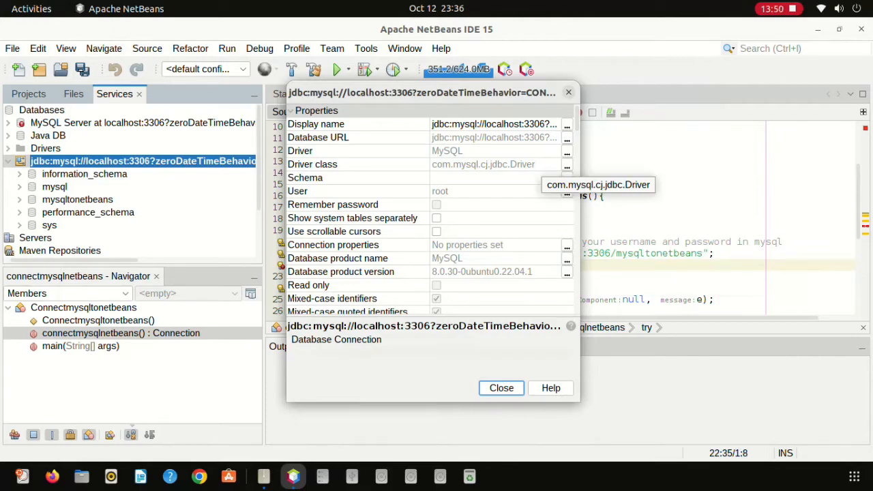
pyautogui.click(566, 165)
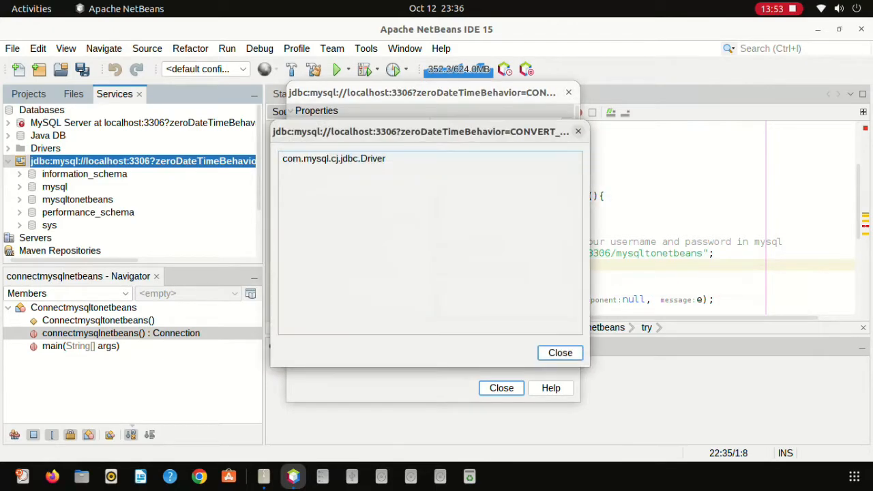
pyautogui.hotkey('ctrl', 'a')
pyautogui.hotkey('ctrl', 'c')
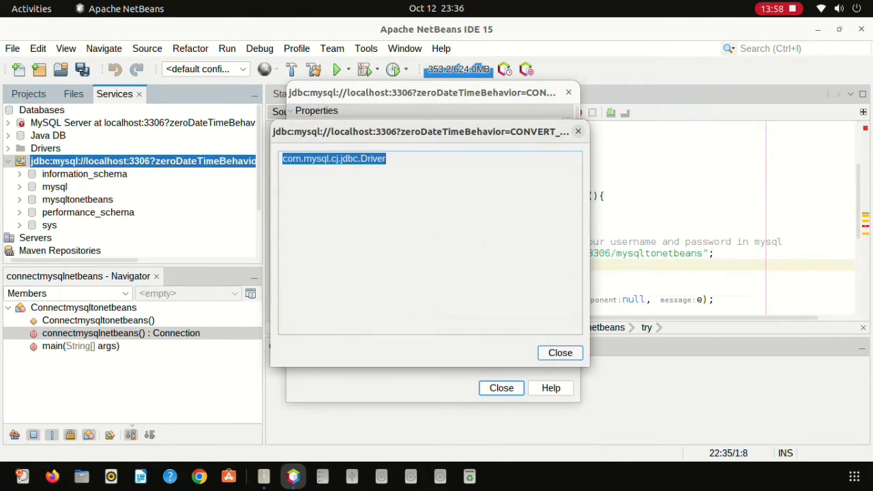
pyautogui.click(560, 353)
pyautogui.click(502, 389)
# Replace the username placeholder so Class.forName loads "com.mysql.cj.jdbc.Driver".
pyautogui.click(376, 276)
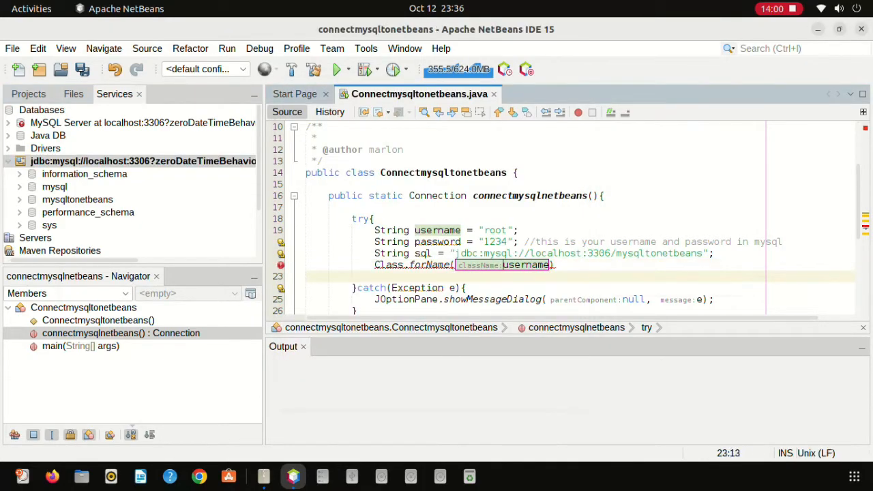
pyautogui.moveTo(550, 264); pyautogui.dragTo(503, 265)
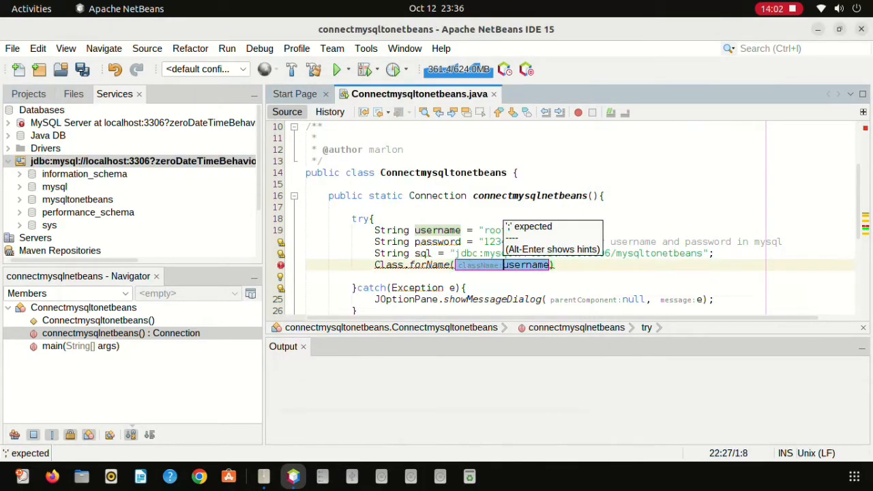
pyautogui.press('BackSpace')
pyautogui.write('"')
pyautogui.hotkey('ctrl', 'v')
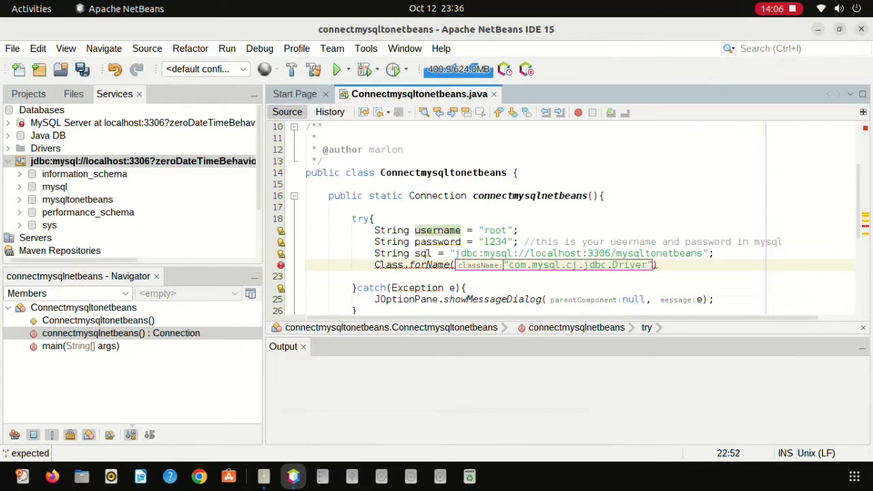
pyautogui.write(';')
pyautogui.press('Return')
# Begin the line Connection conn = DriverManager. and review the suggested fixes for DriverManager.
pyautogui.write('Connection conn = DriverM')
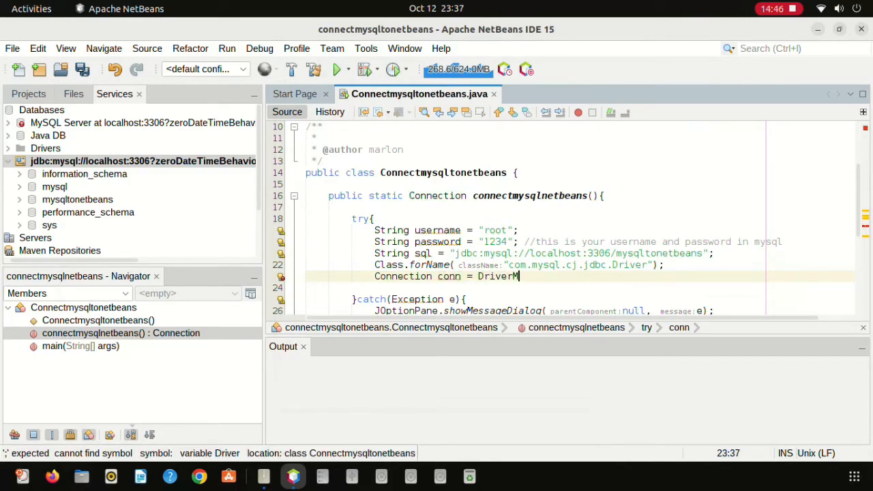
pyautogui.write('anager')
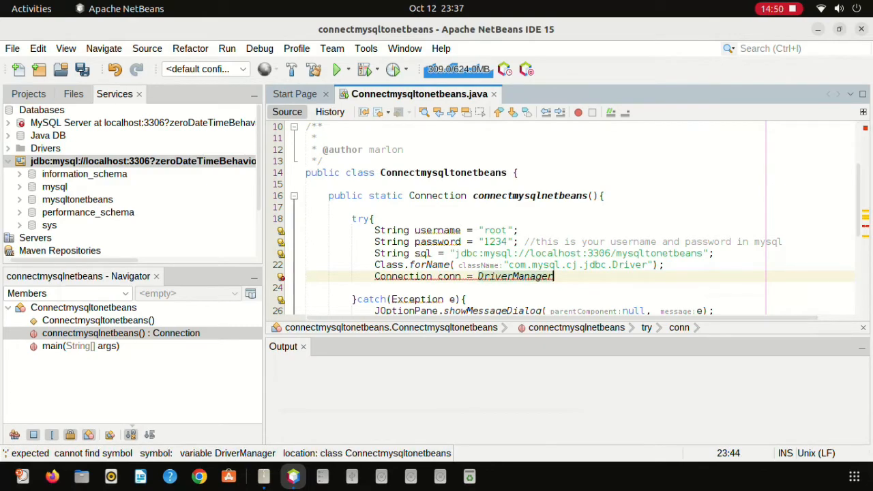
pyautogui.hotkey('alt', 'Return')
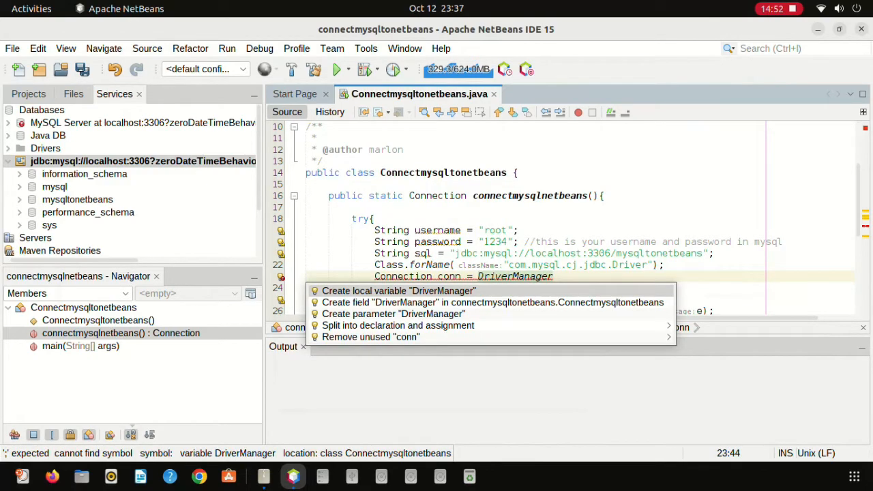
pyautogui.press('Escape')
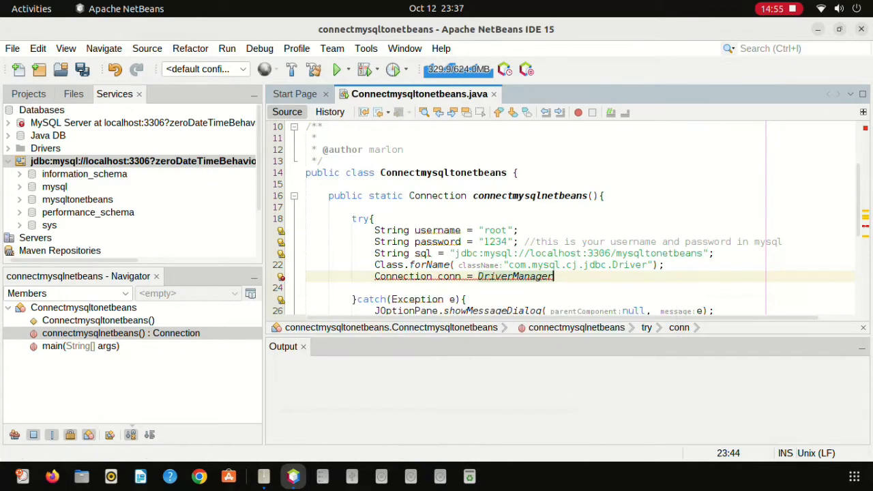
pyautogui.write('.')
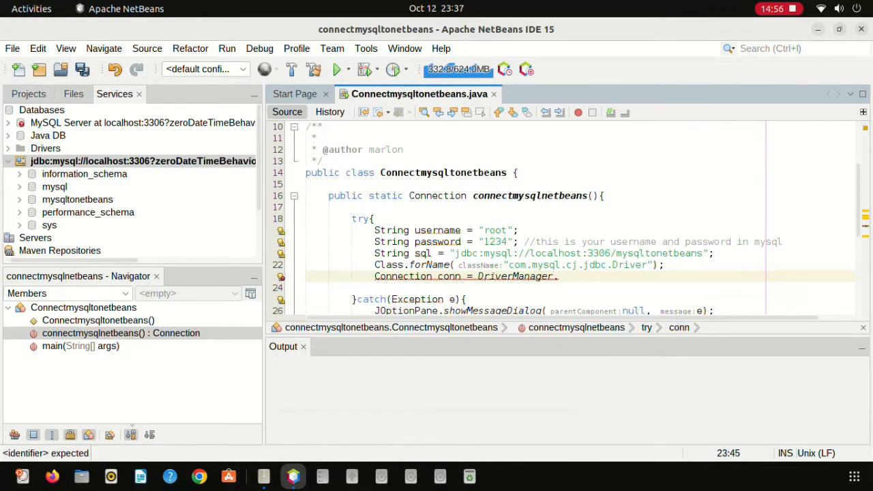
pyautogui.hotkey('alt', 'Return')
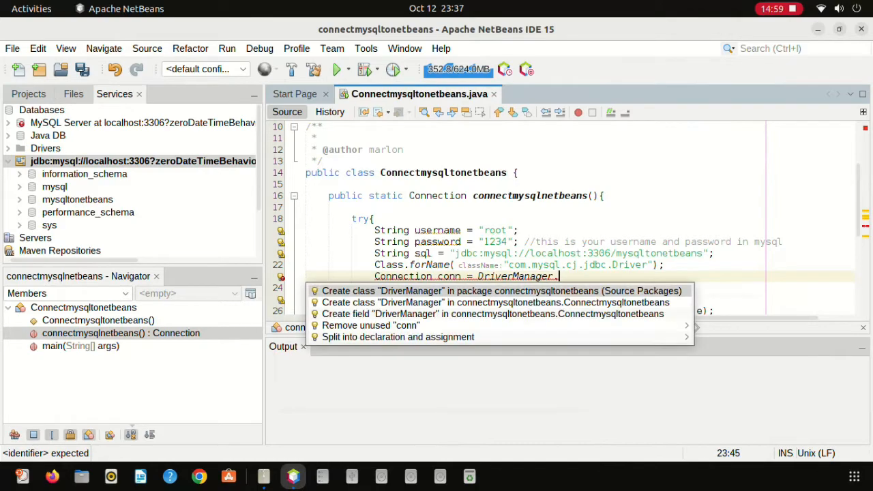
pyautogui.press('Down')
pyautogui.press('Up')
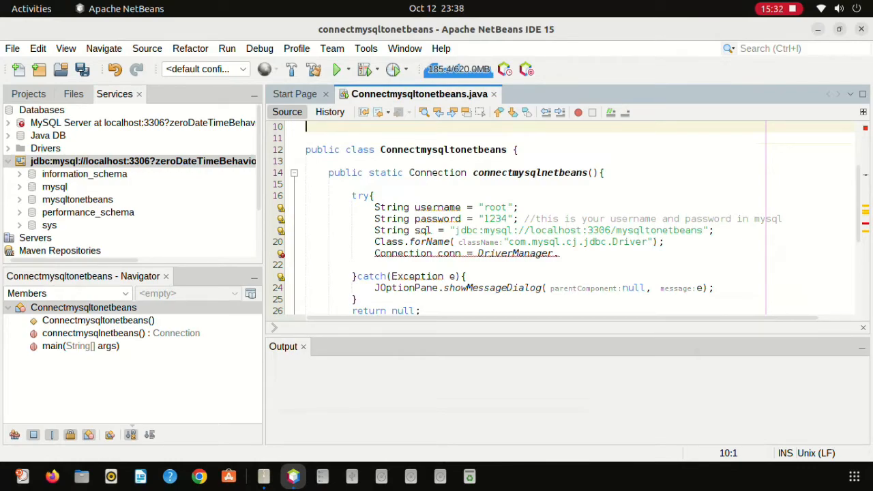
# Add the statement import java.sql.DriverManager; above the class.
pyautogui.write('import ha')
pyautogui.press('BackSpace')
pyautogui.press('BackSpace')
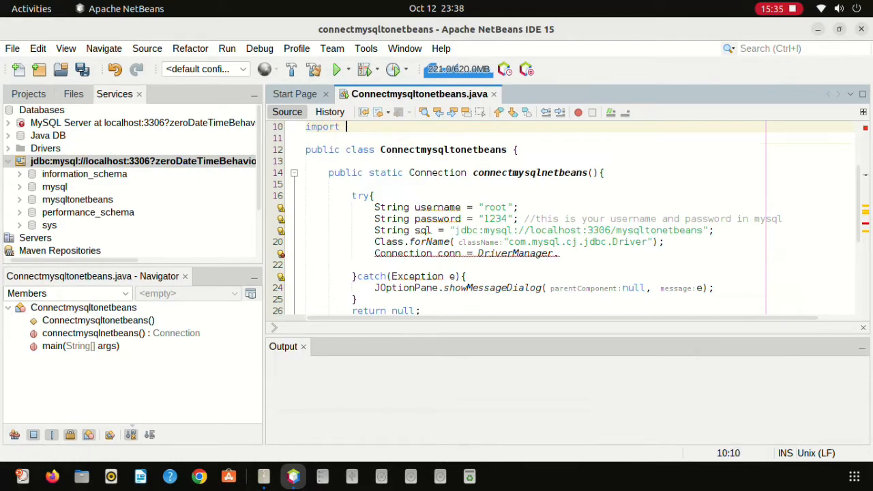
pyautogui.write('java.')
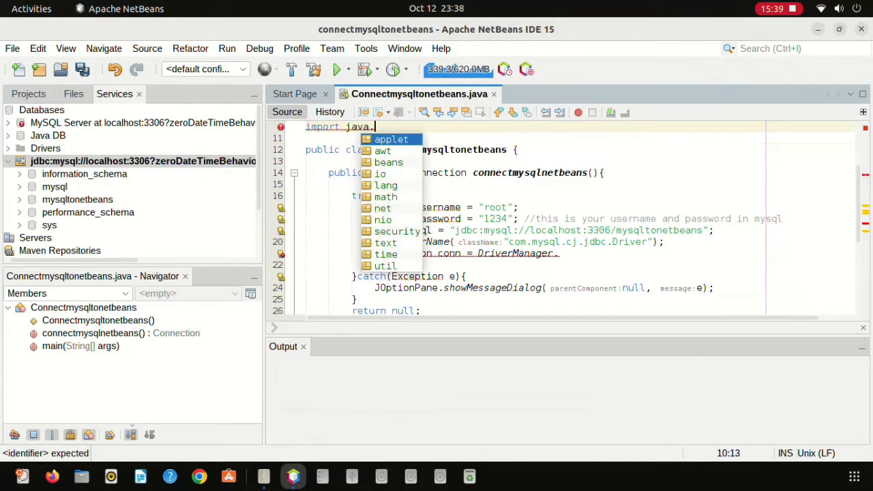
pyautogui.write('s')
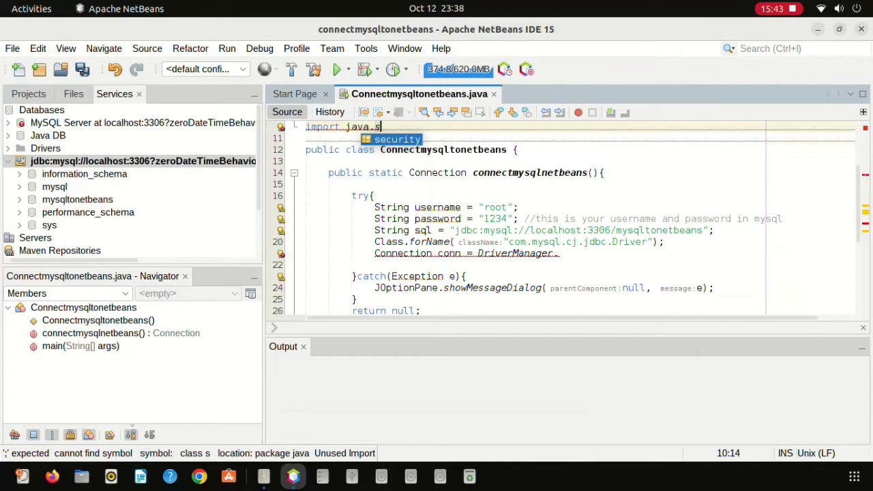
pyautogui.write('q')
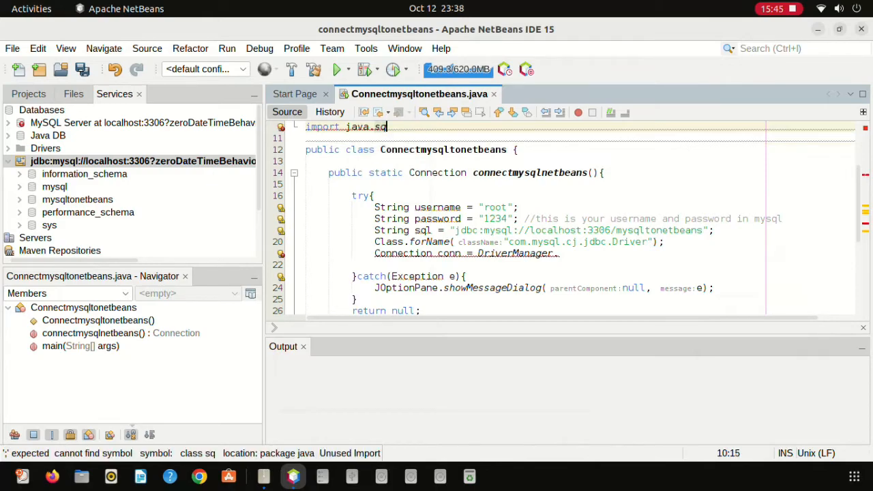
pyautogui.write('l')
pyautogui.hotkey('alt', 'Return')
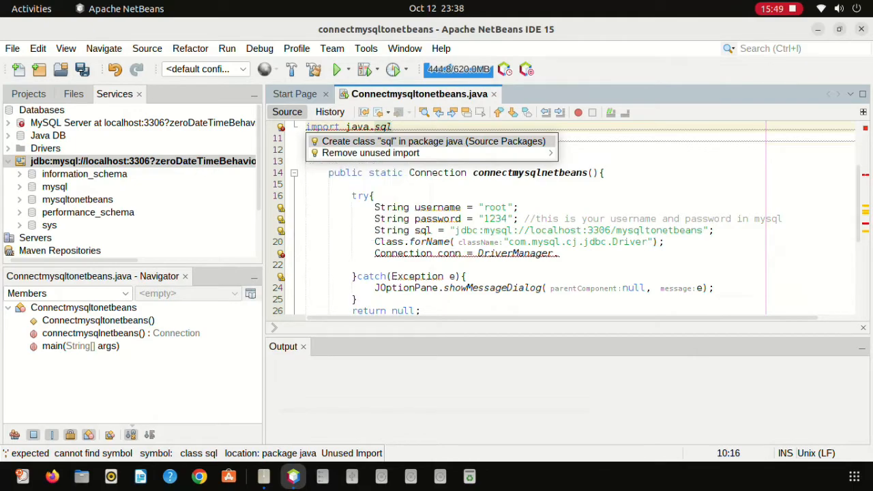
pyautogui.press('Escape')
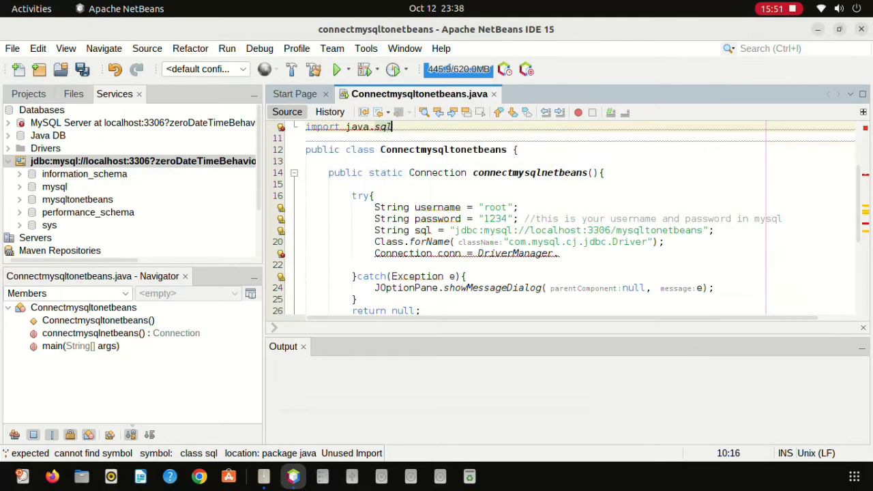
pyautogui.write('.')
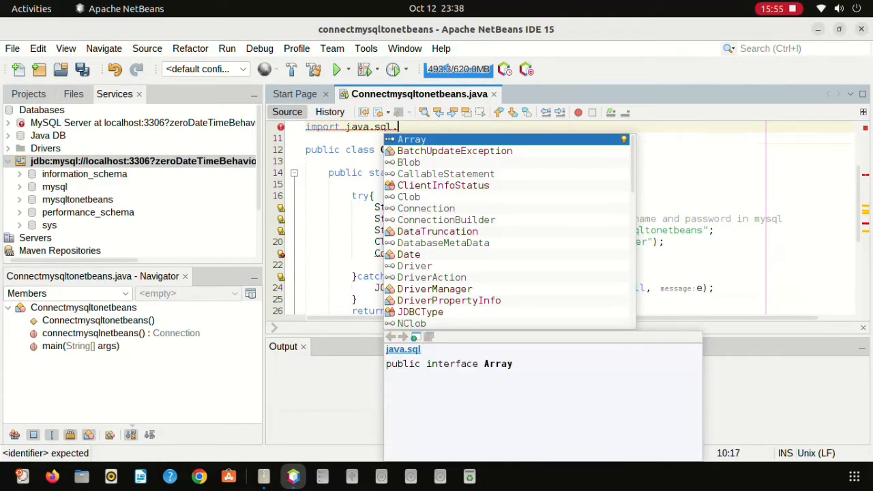
pyautogui.doubleClick(435, 289)
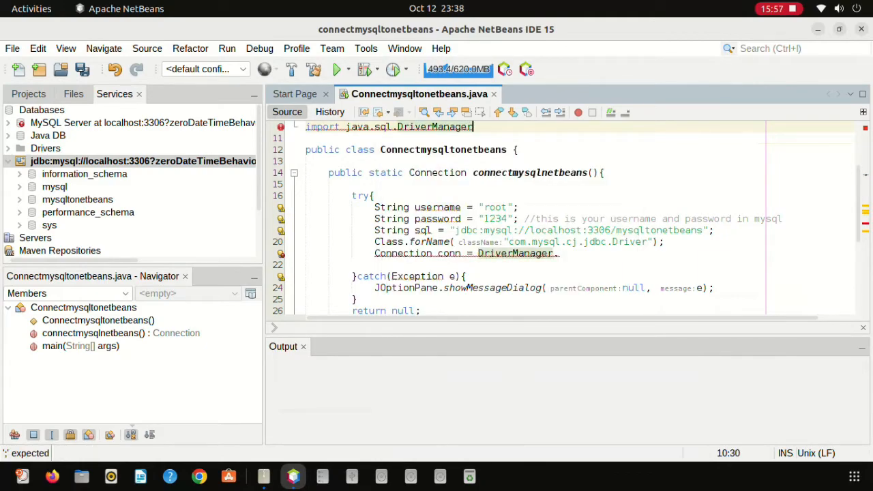
pyautogui.write(';')
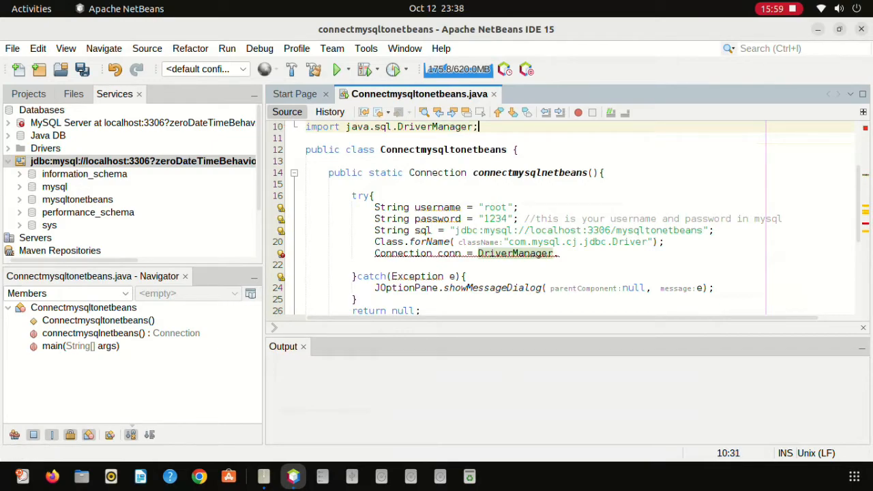
# Finish line 21 as Connection conn = DriverManager.getConnection(sql, username, password); and open a new line.
pyautogui.click(560, 253)
pyautogui.press('BackSpace')
pyautogui.write('.')
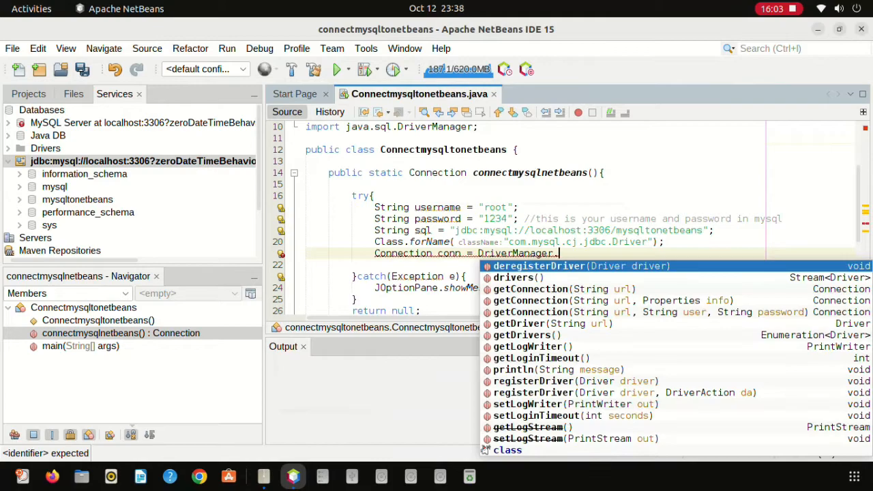
pyautogui.write('get')
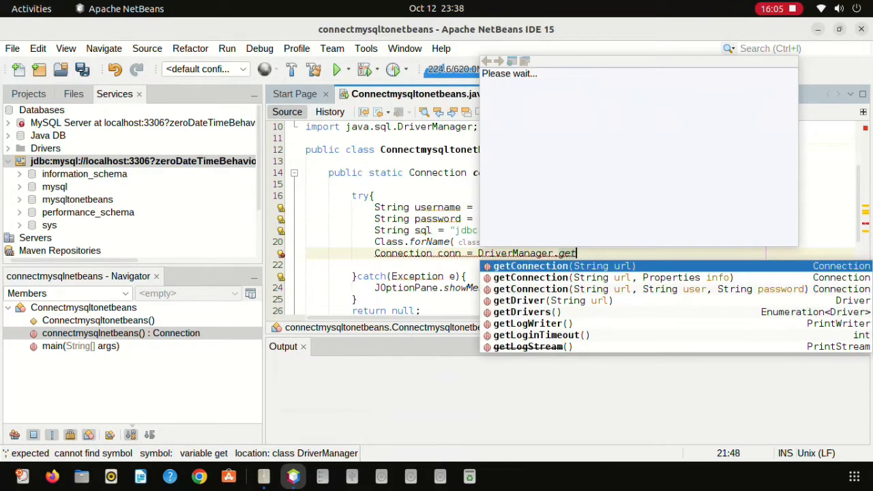
pyautogui.press('Return')
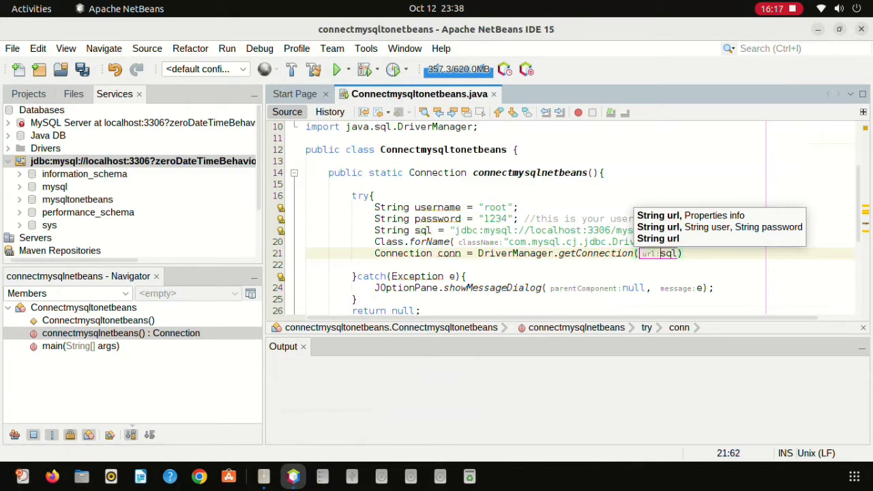
pyautogui.write(',user')
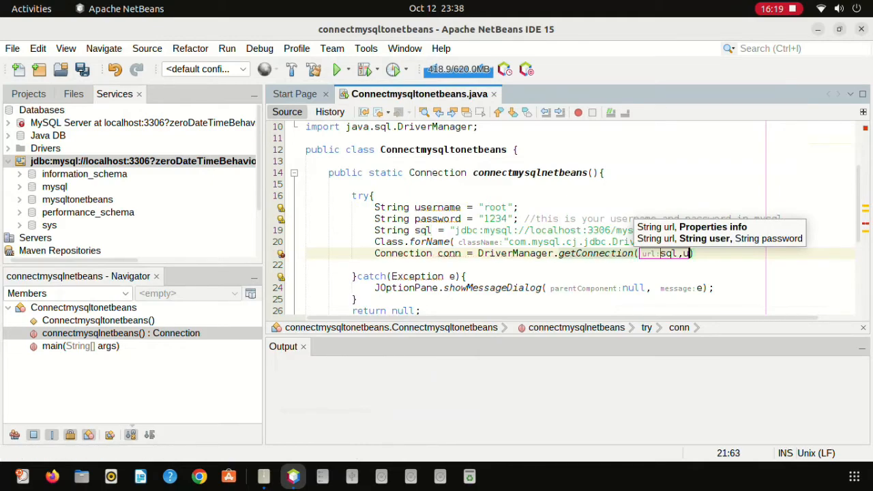
pyautogui.write('name,pss')
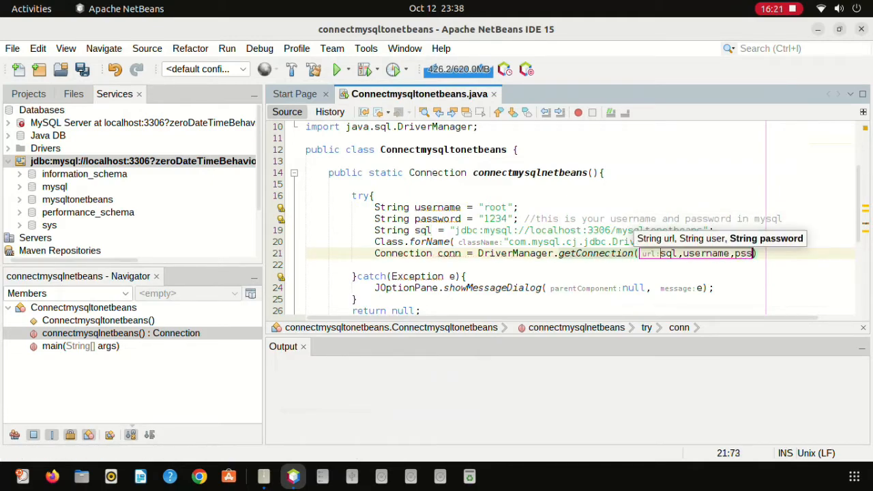
pyautogui.press('BackSpace')
pyautogui.press('BackSpace')
pyautogui.write('asswor')
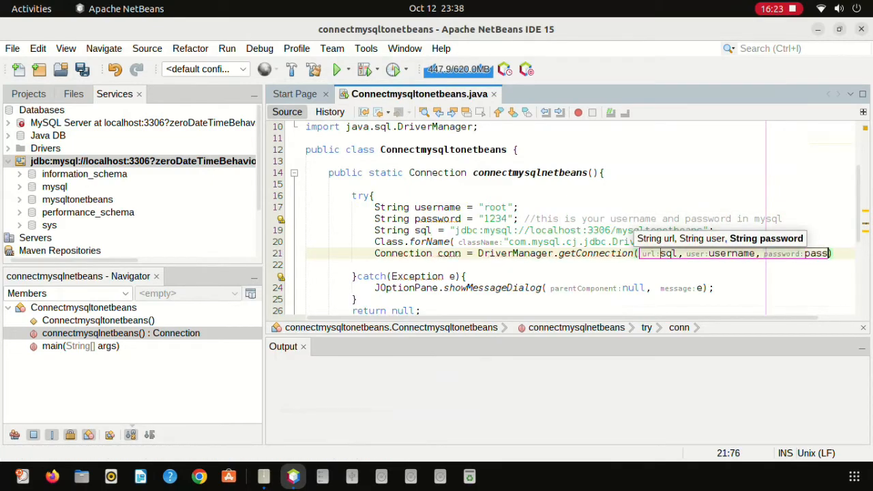
pyautogui.write('d);')
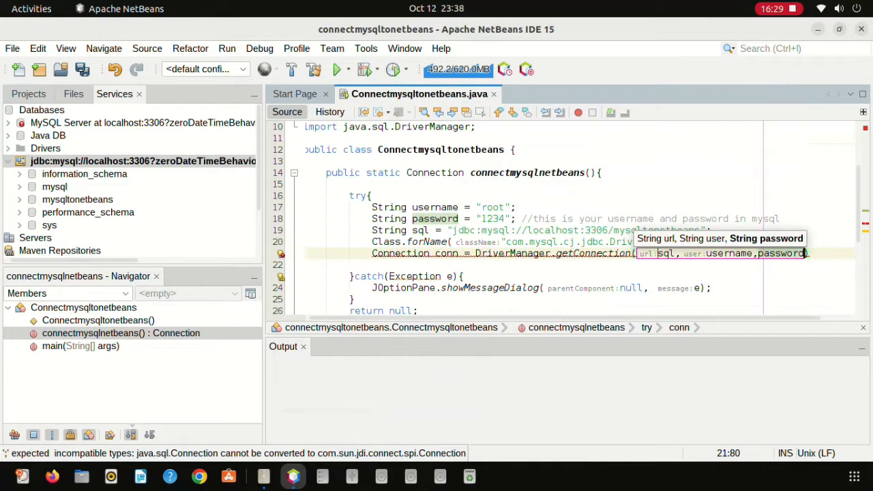
pyautogui.press('Right')
pyautogui.write(';')
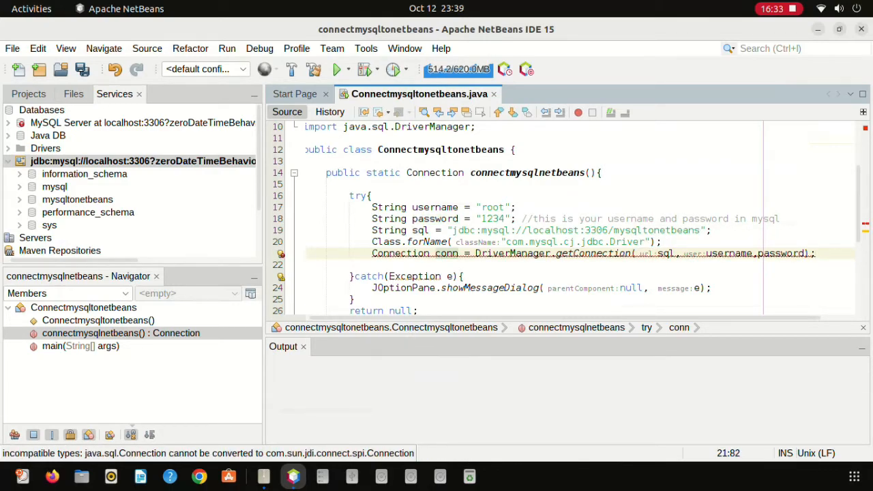
pyautogui.press('Return')
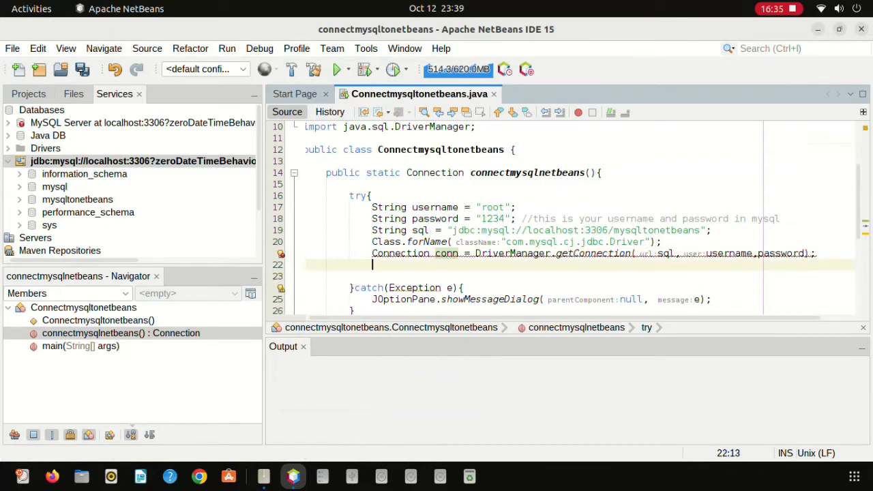
# Add return conn; on line 22, undoing a first attempt at the cast fix.
pyautogui.click(281, 254)
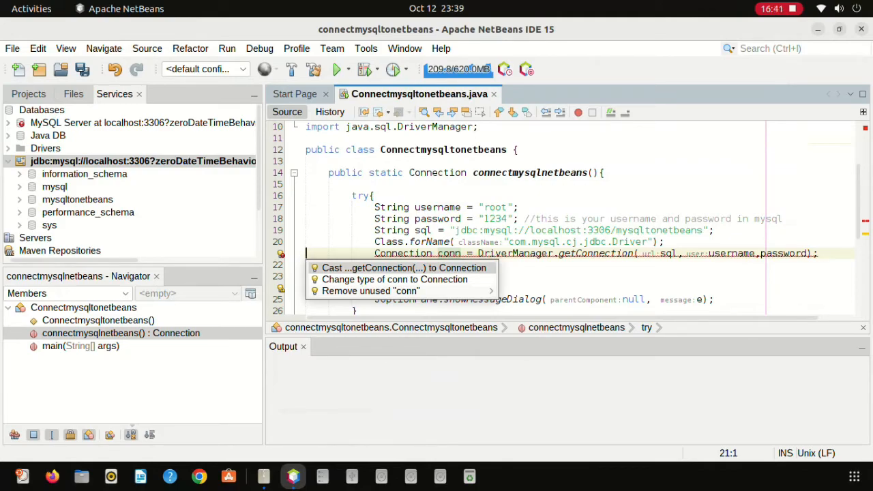
pyautogui.press('Return')
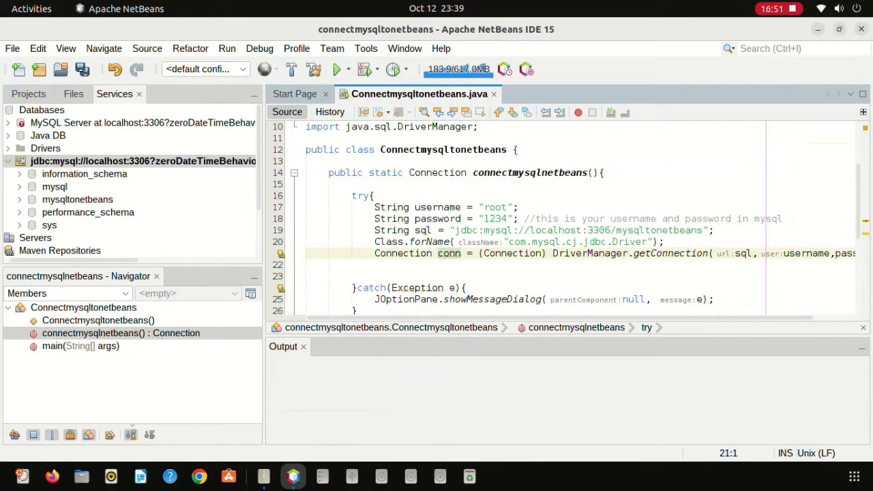
pyautogui.click(374, 265)
pyautogui.hotkey('ctrl', 'z')
pyautogui.click(375, 265)
pyautogui.write('return')
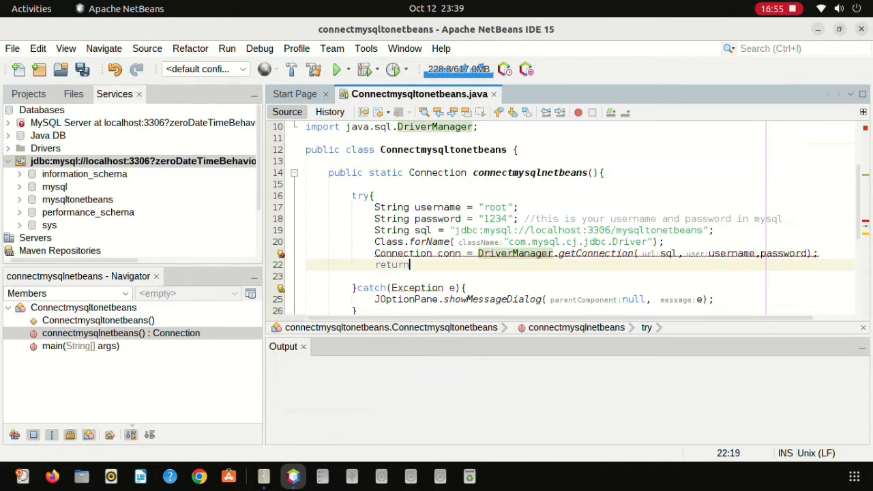
pyautogui.write(' conn')
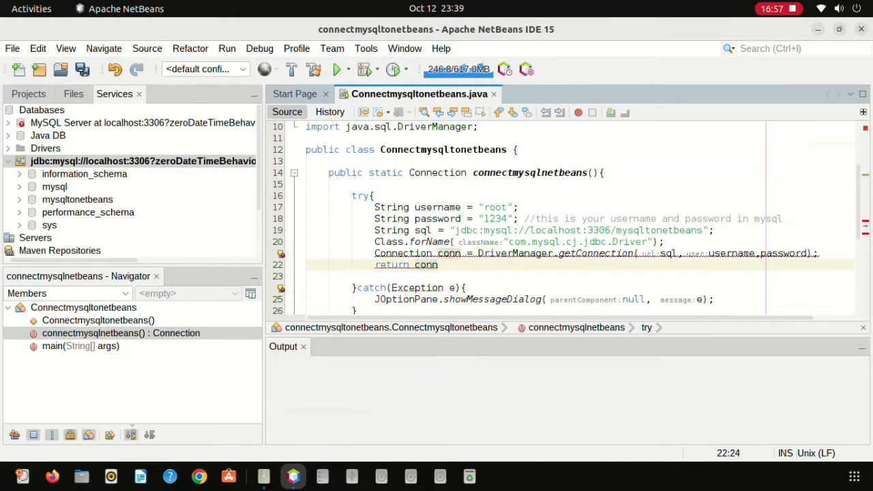
pyautogui.write(';')
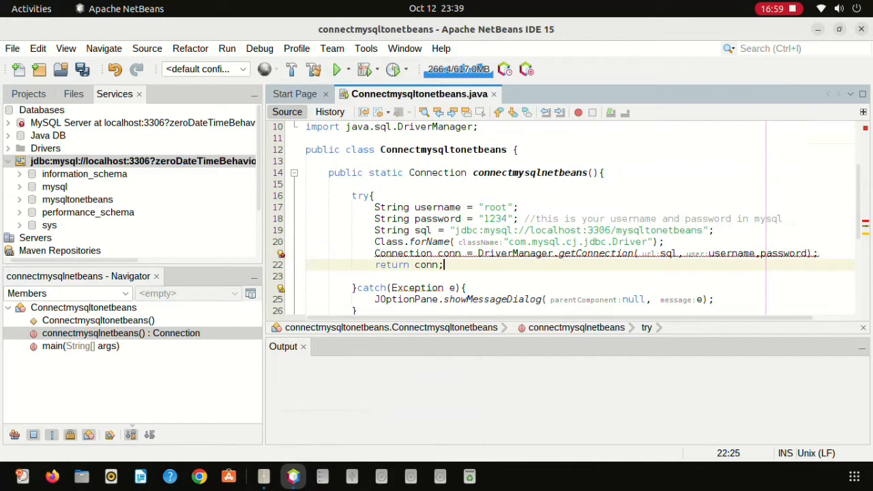
# Cast the getConnection result to (Connection) and begin a JOptionPane.showMessageDialog call in main.
pyautogui.press('Down')
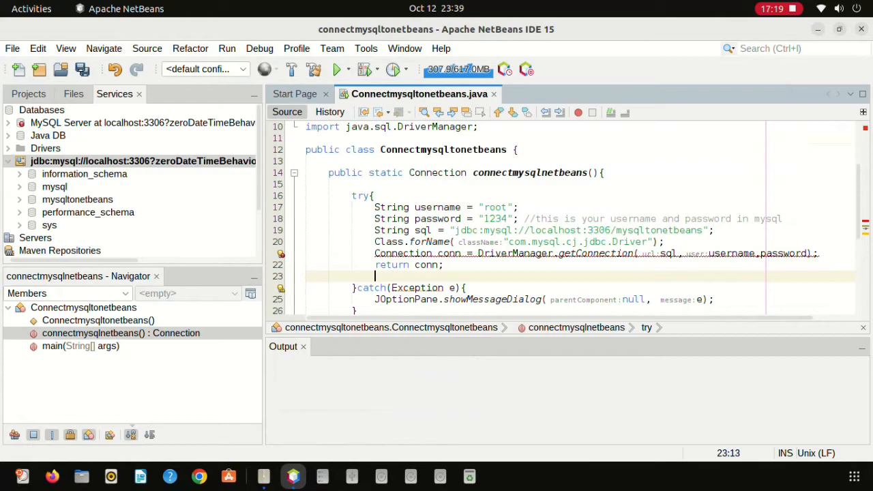
pyautogui.click(281, 254)
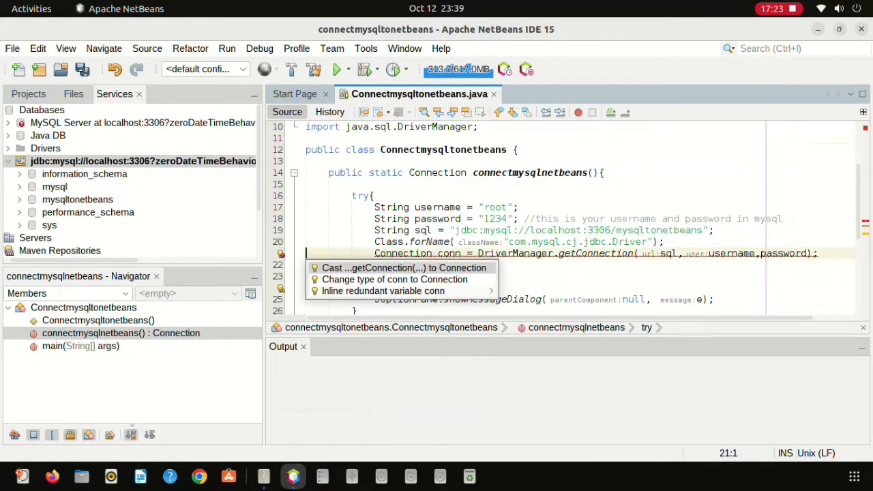
pyautogui.press('Return')
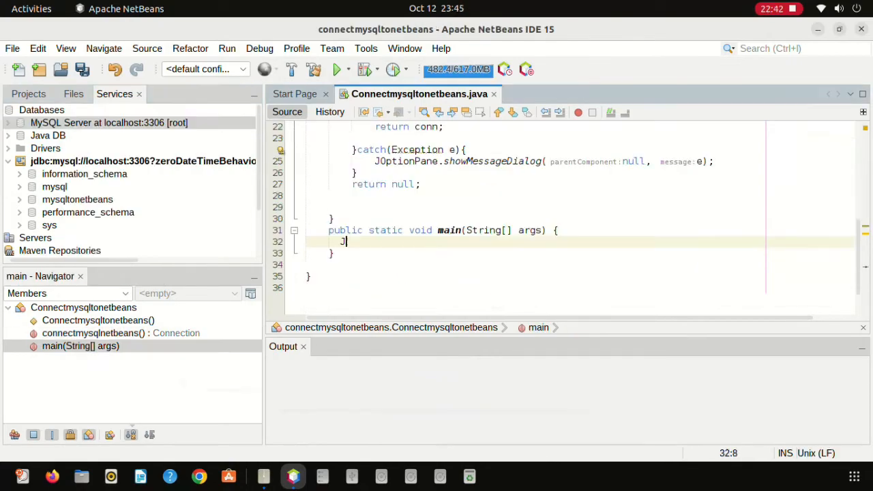
pyautogui.write('O')
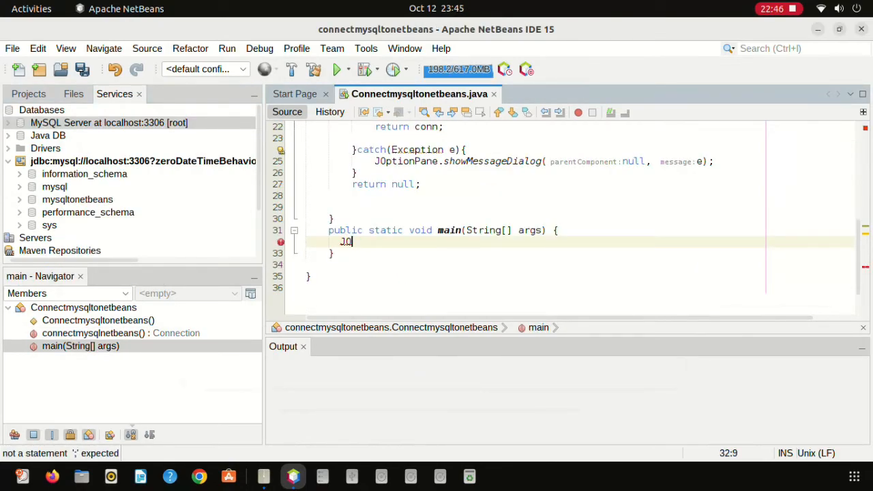
pyautogui.write('ptio')
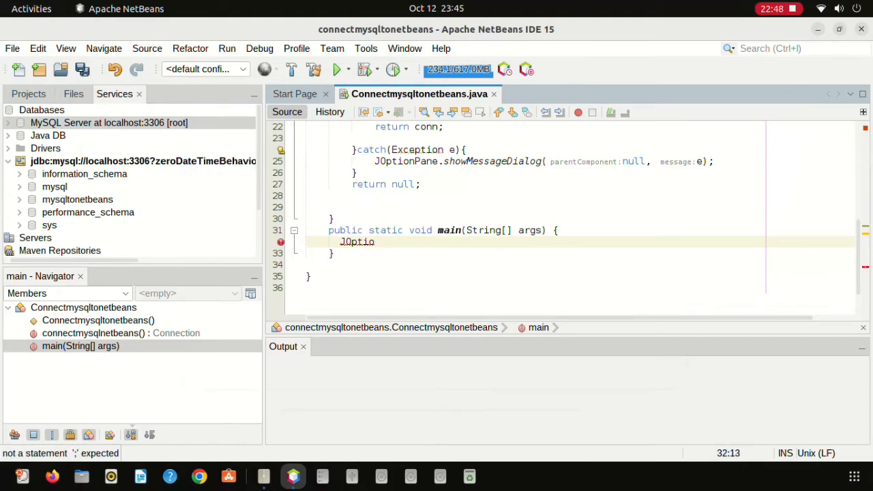
pyautogui.write('nPane')
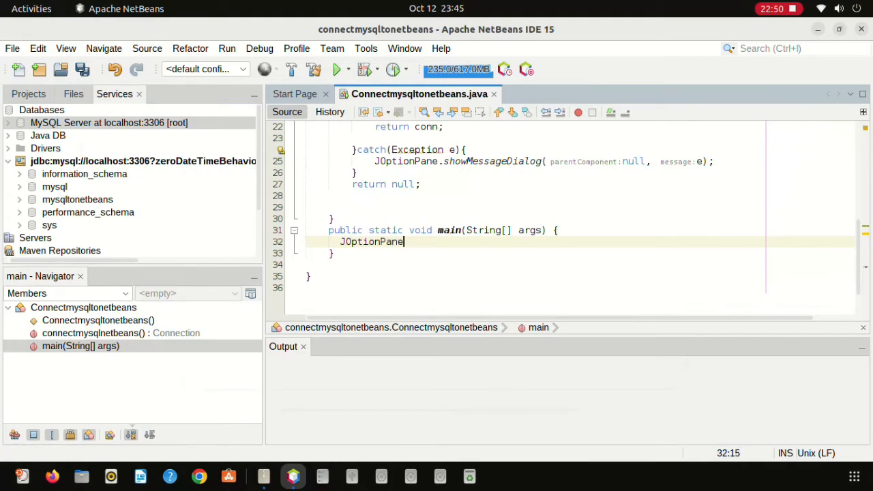
pyautogui.write('.sho')
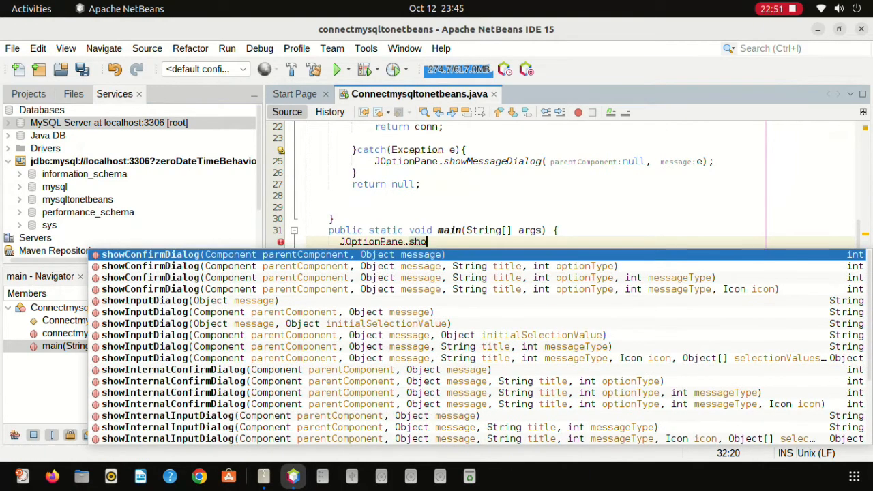
pyautogui.write('wM')
# Complete the call as JOptionPane.showMessageDialog(null, "Connected").
pyautogui.press('Tab')
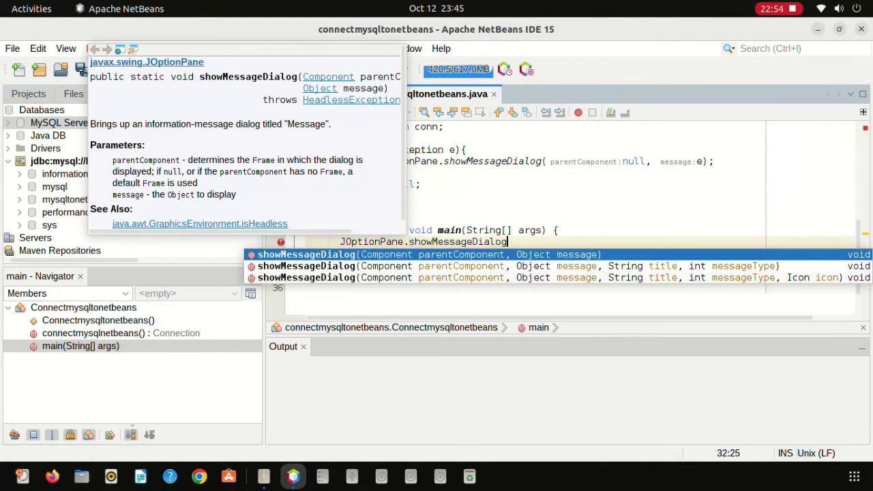
pyautogui.press('Return')
pyautogui.write('null')
pyautogui.press('Right')
pyautogui.press('Tab')
pyautogui.press('BackSpace')
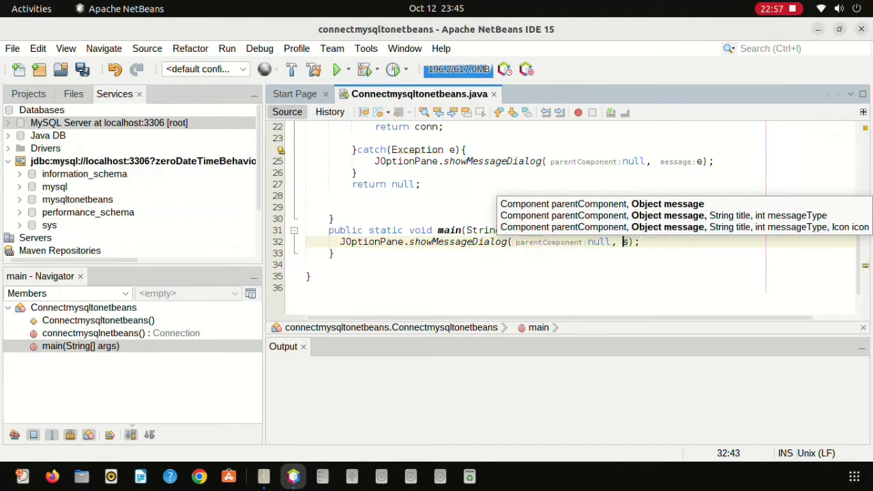
pyautogui.write('"Conn')
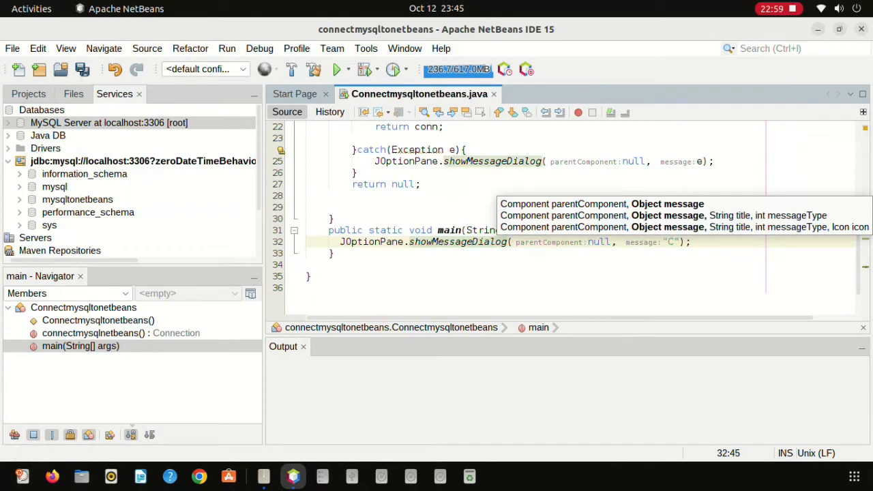
pyautogui.write('ected")')
# Run the file, dismiss the 'Connected' dialog, and switch the side panel to Projects.
pyautogui.rightClick(364, 238)
pyautogui.click(410, 236)
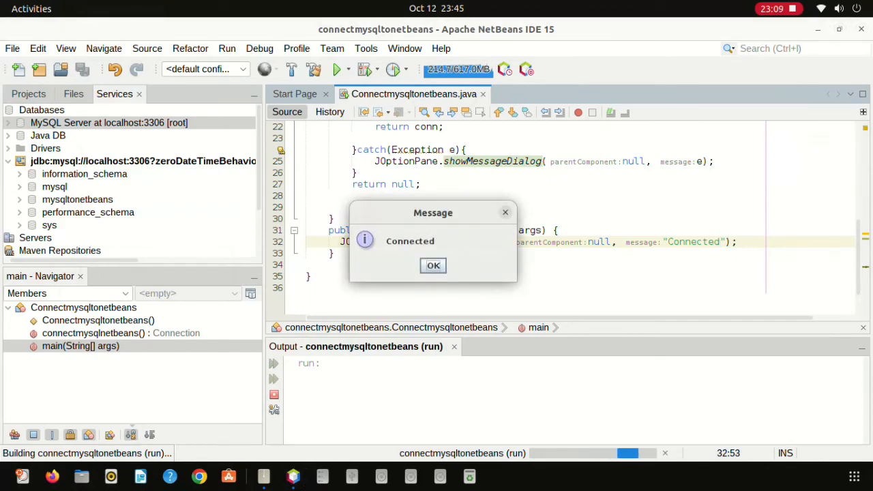
pyautogui.press('Return')
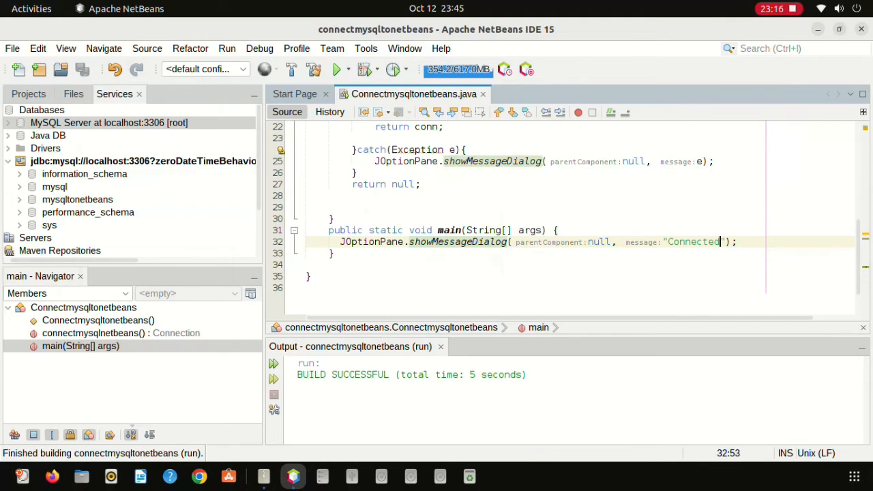
pyautogui.hotkey('ctrl', '1')
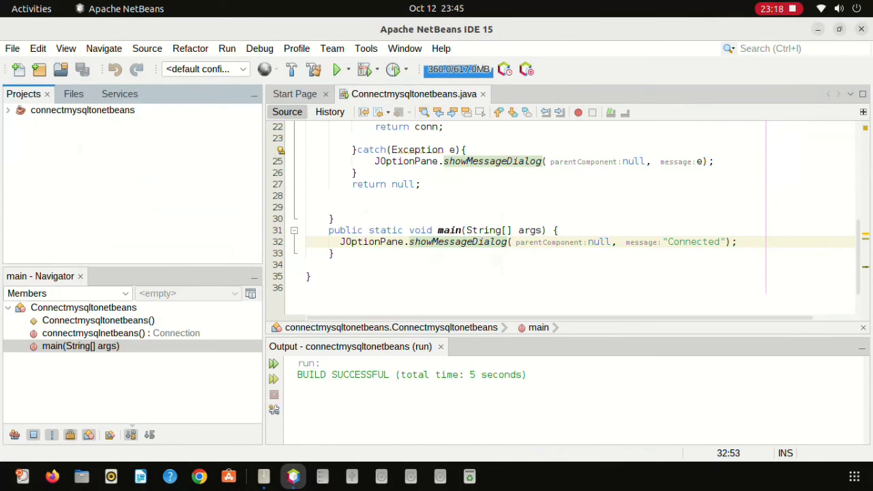